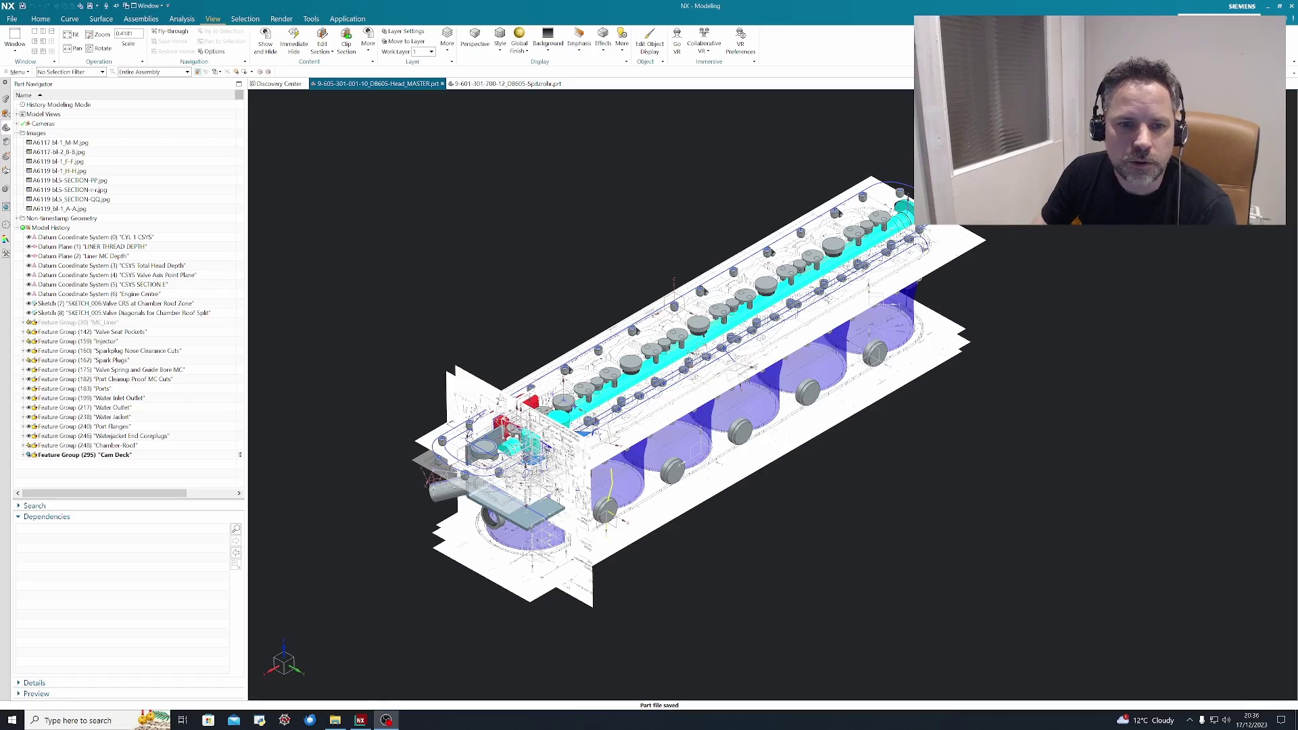
- Hide the revolve "MC Water Distribution Pipe Bore" in the Water Inlet Outlet feature group of the cylinder head
middle_drag(499, 324, 564, 439)
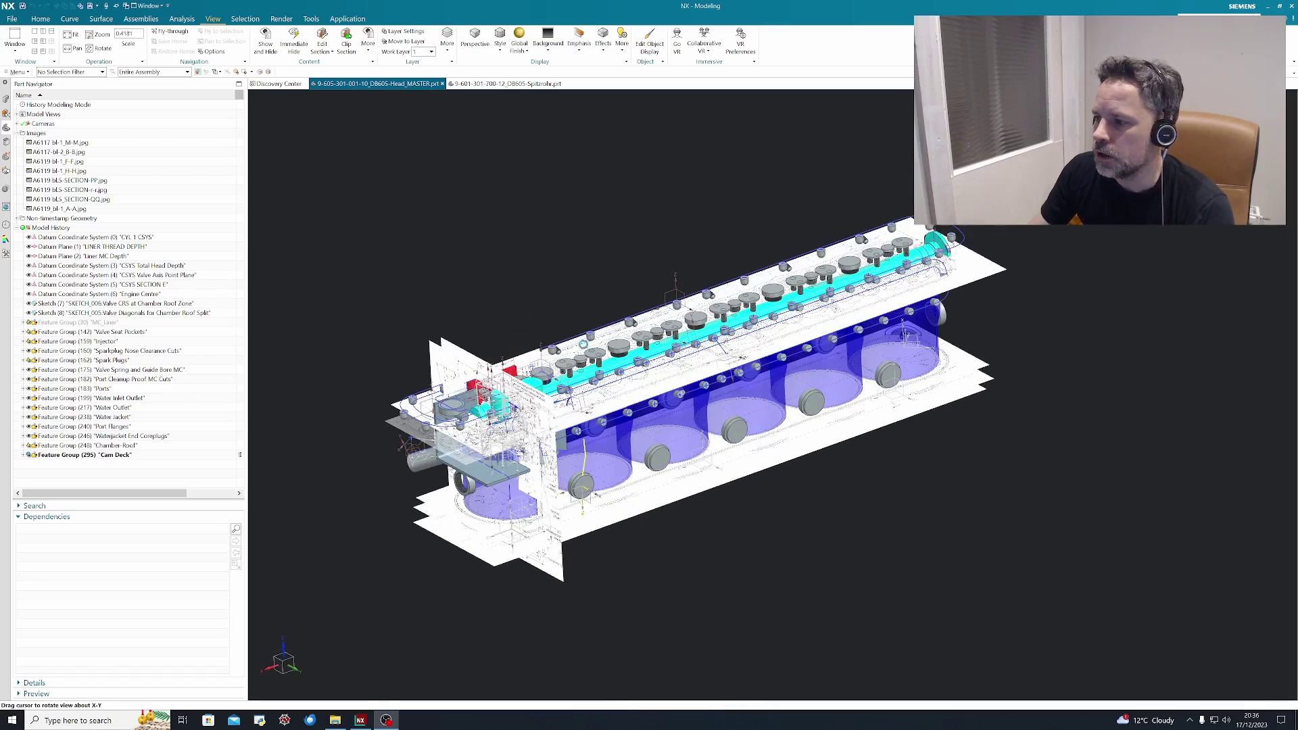
scroll(427, 438, up, 3)
scroll(474, 433, down, 1)
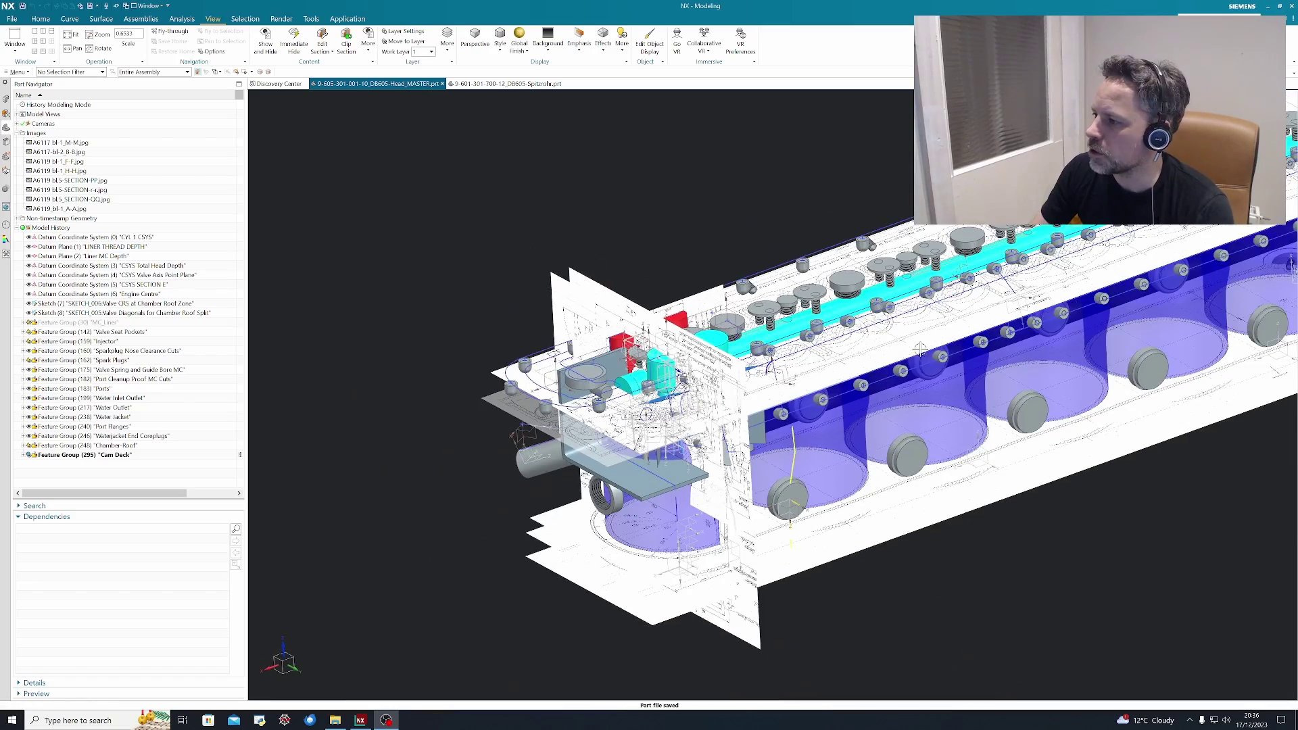
middle_drag(838, 392, 873, 364)
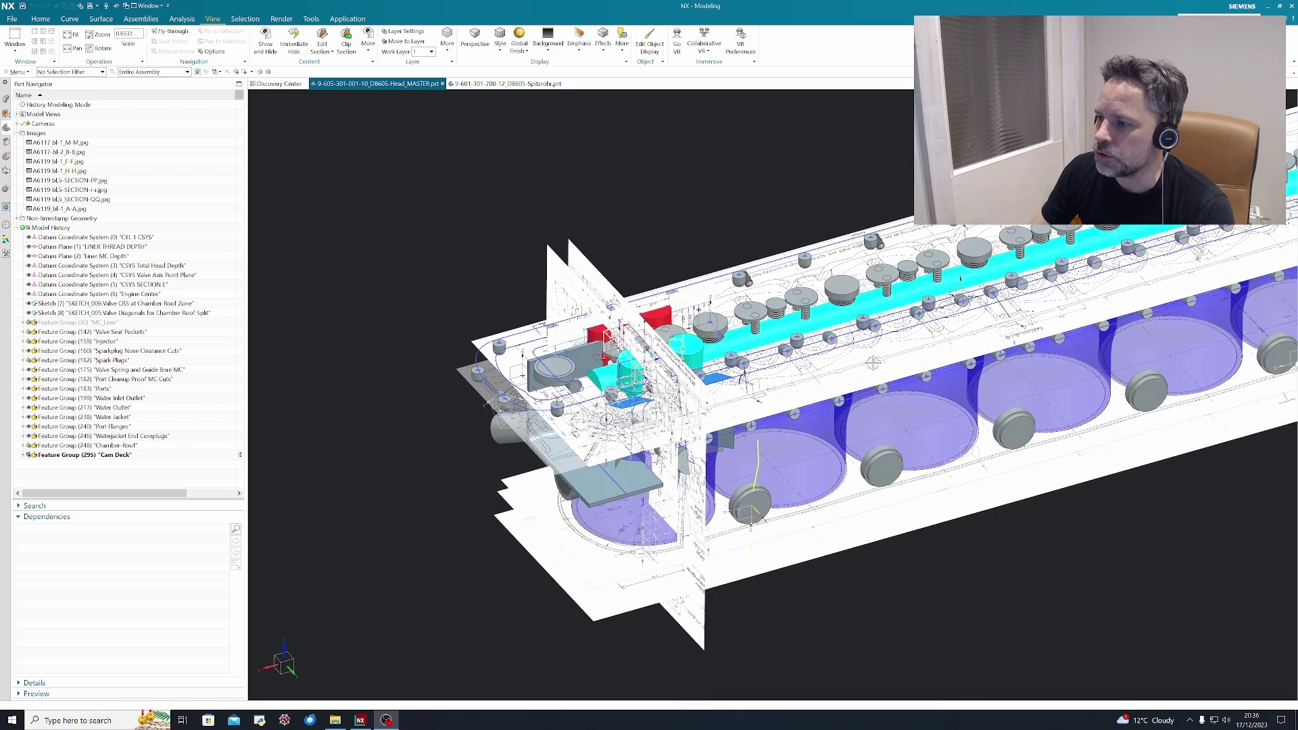
key(ctrl+s)
click(602, 373)
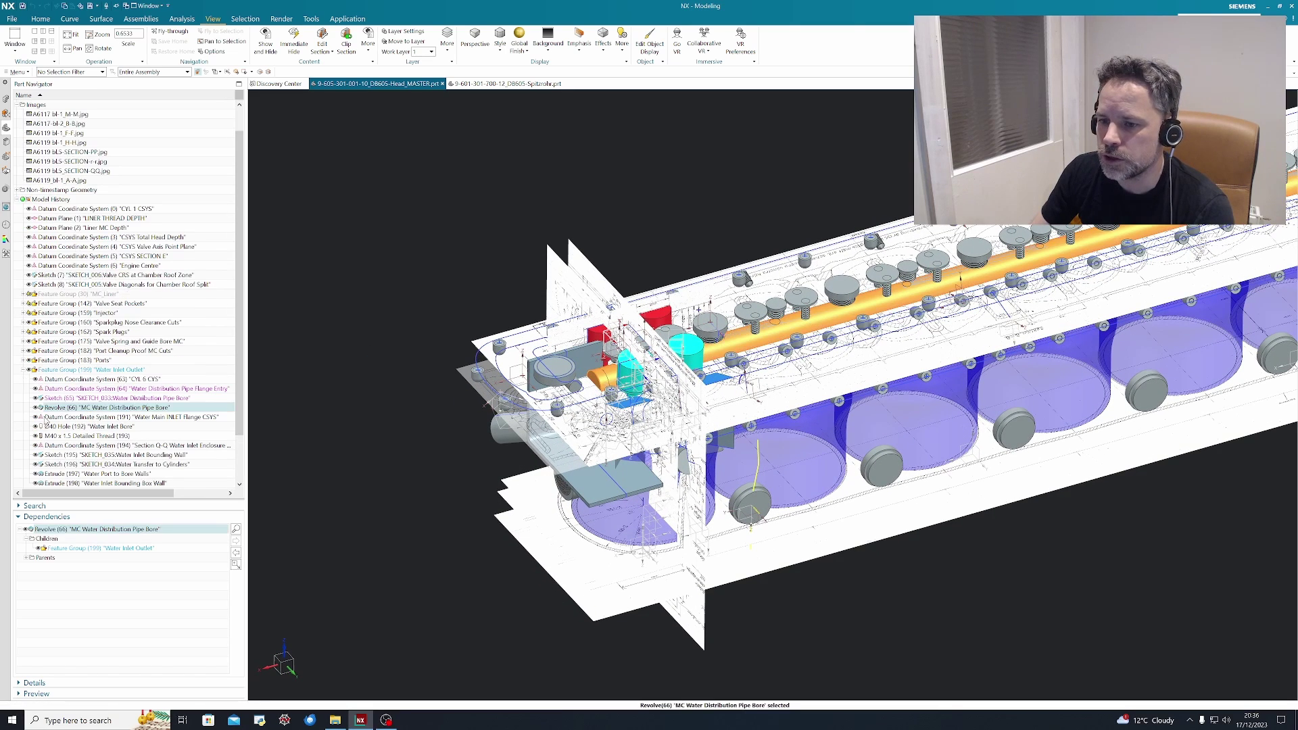
click(35, 408)
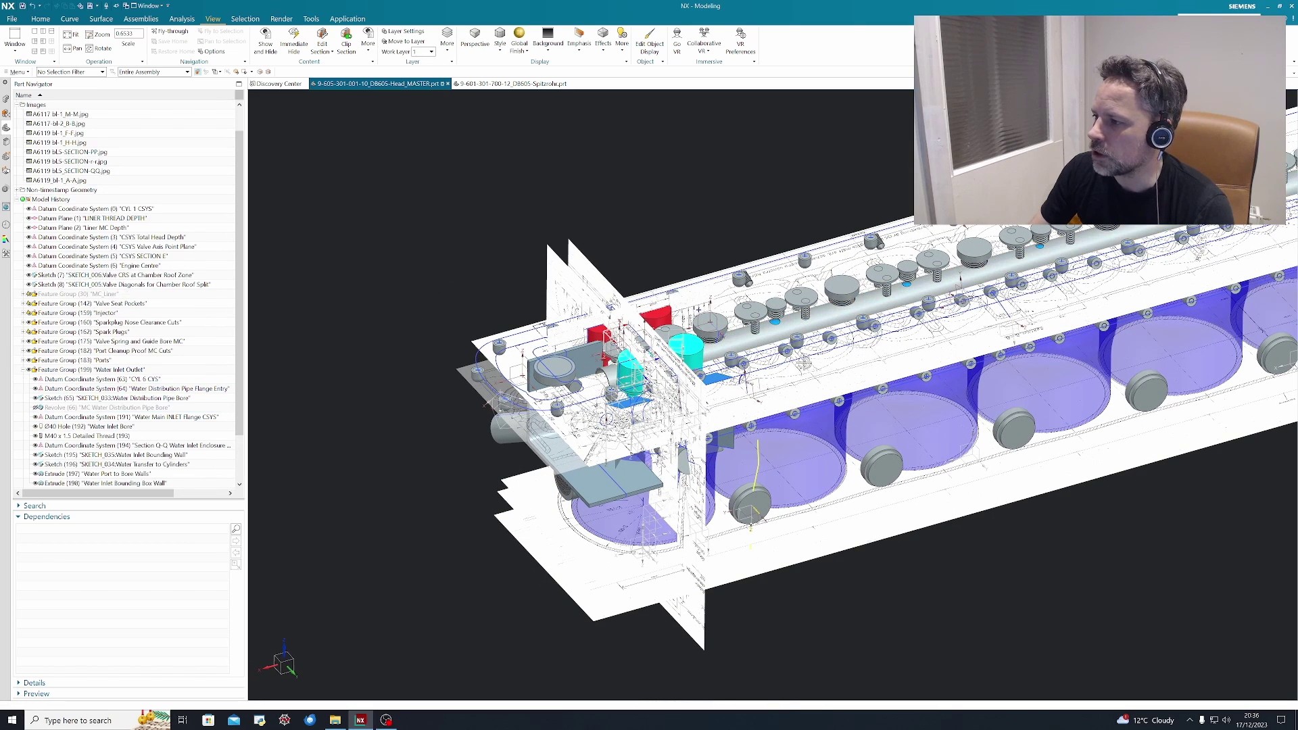
- Inspect the DB605-Spitzrohr pipe component running lengthwise through the cylinder head and select it
scroll(863, 381, down, 2)
middle_drag(960, 493, 791, 282)
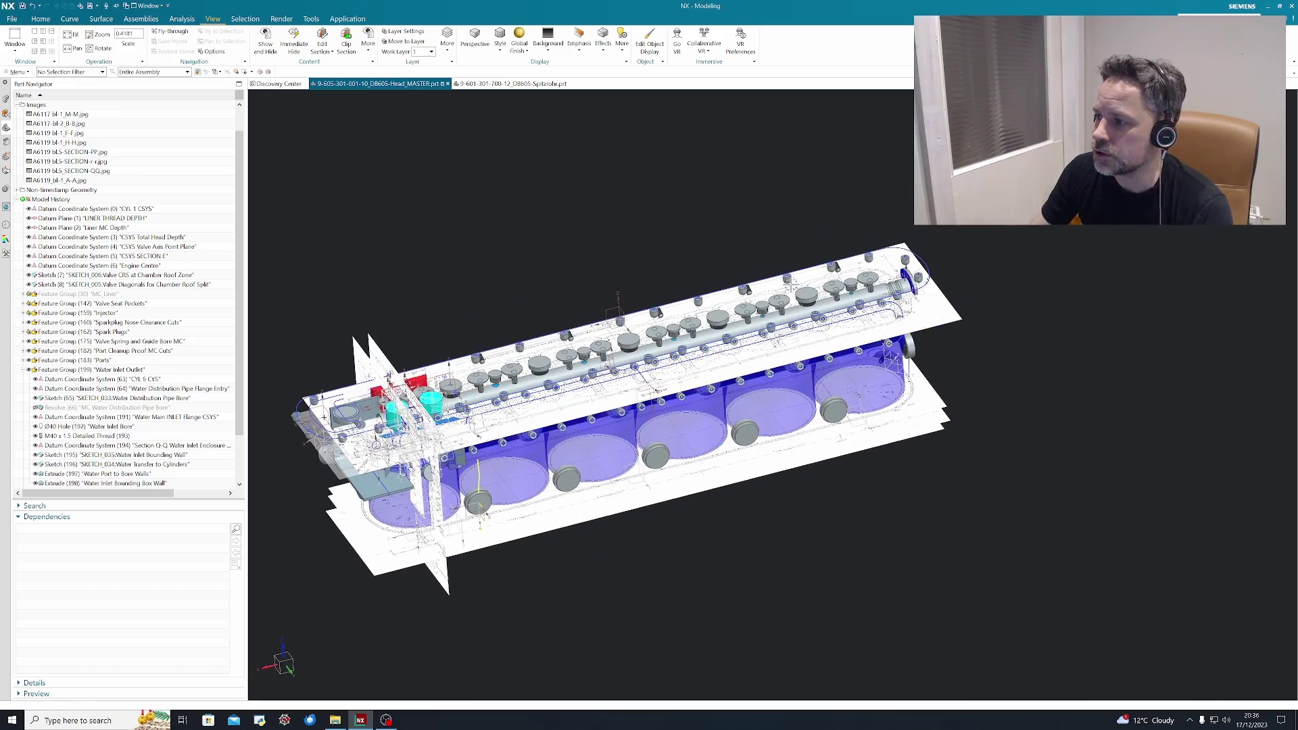
scroll(810, 299, up, 1)
scroll(810, 300, up, 5)
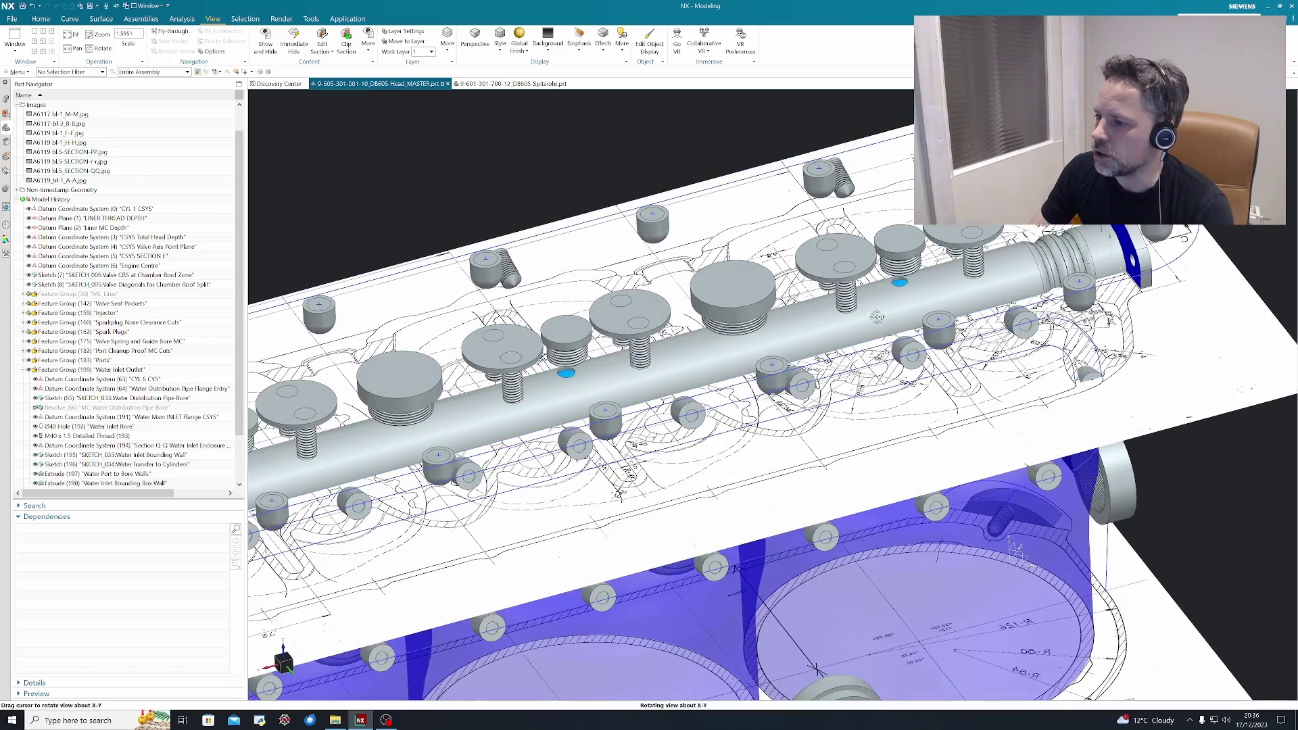
middle_drag(866, 311, 878, 316)
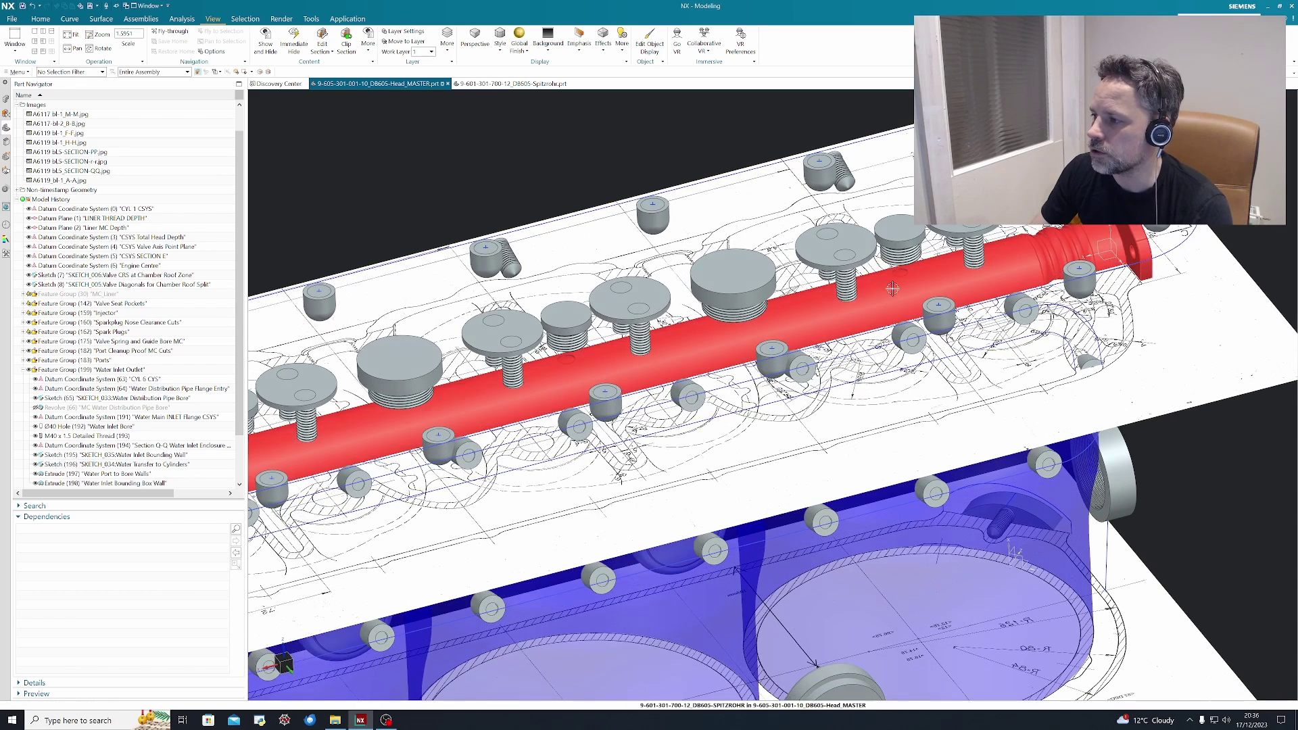
click(892, 289)
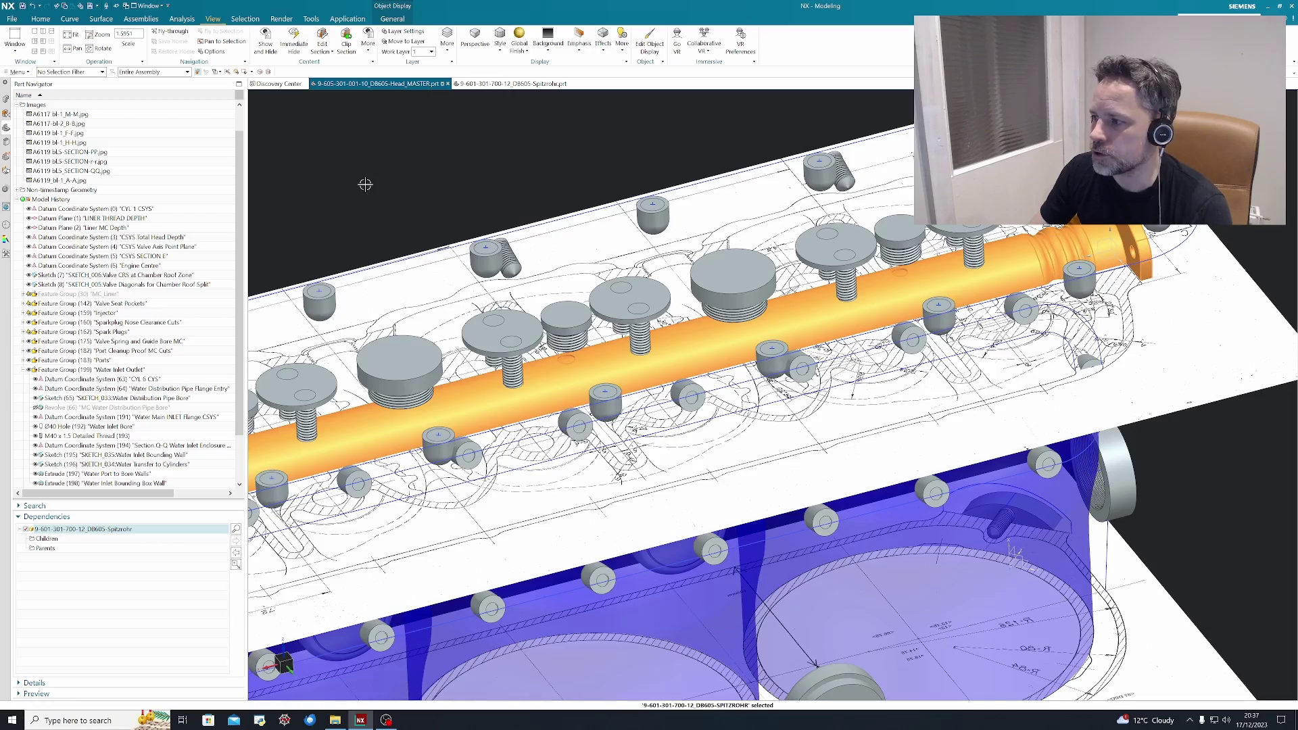
- Examine the water inlet at the end of the head, selecting the M40 x 1.5 detailed thread and the "Water Inlet Bore" hole
mouse_move(523, 235)
middle_down()
mouse_move(321, 296)
mouse_move(483, 235)
mouse_move(432, 281)
mouse_move(310, 532)
middle_up()
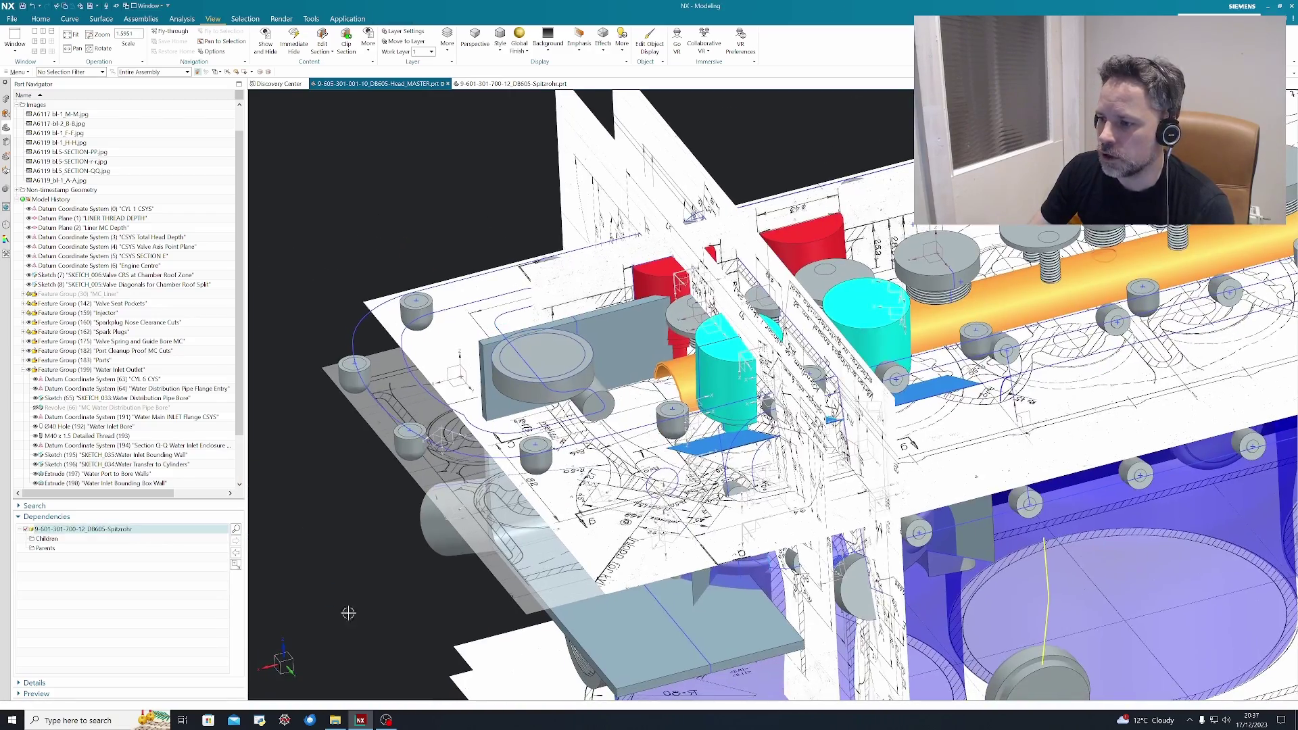
scroll(602, 519, up, 3)
mouse_move(602, 519)
middle_down()
mouse_move(617, 492)
mouse_move(1245, 415)
mouse_move(939, 449)
mouse_move(399, 437)
mouse_move(773, 435)
mouse_move(791, 473)
mouse_move(824, 267)
middle_up()
scroll(617, 493, down, 5)
scroll(794, 494, up, 2)
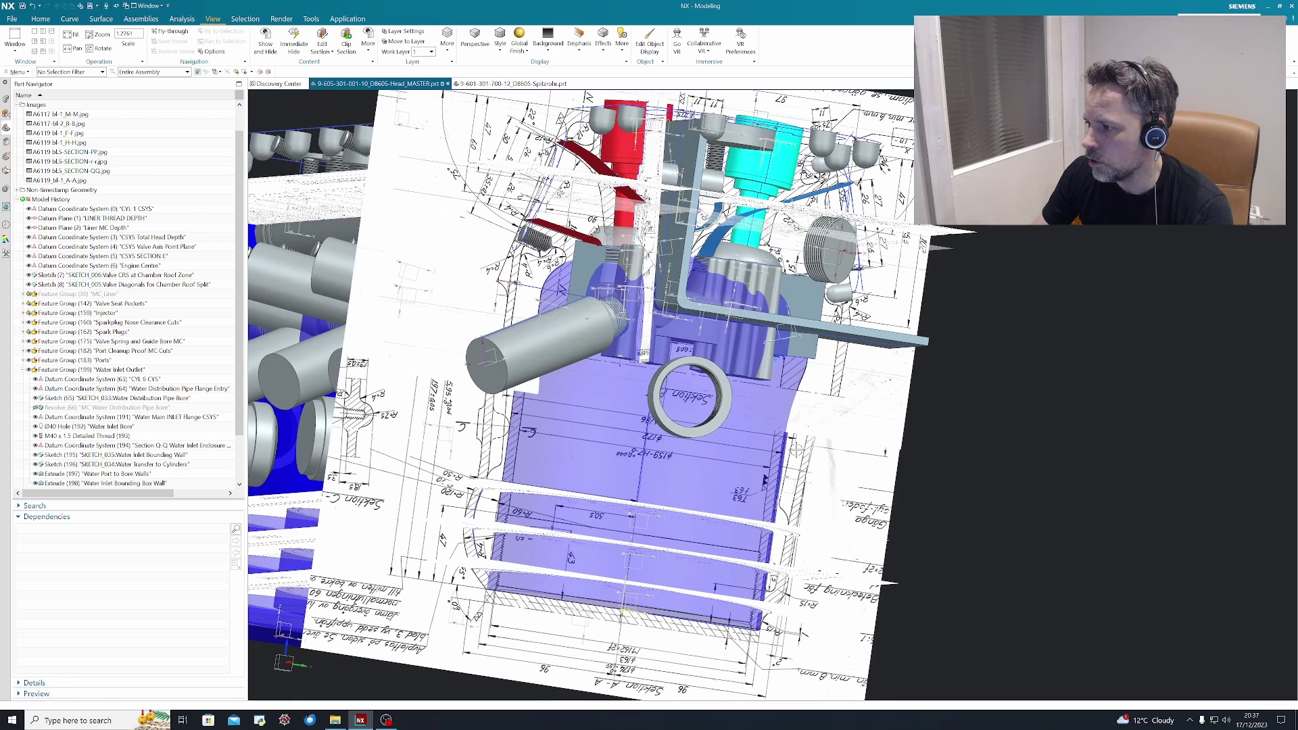
click(808, 273)
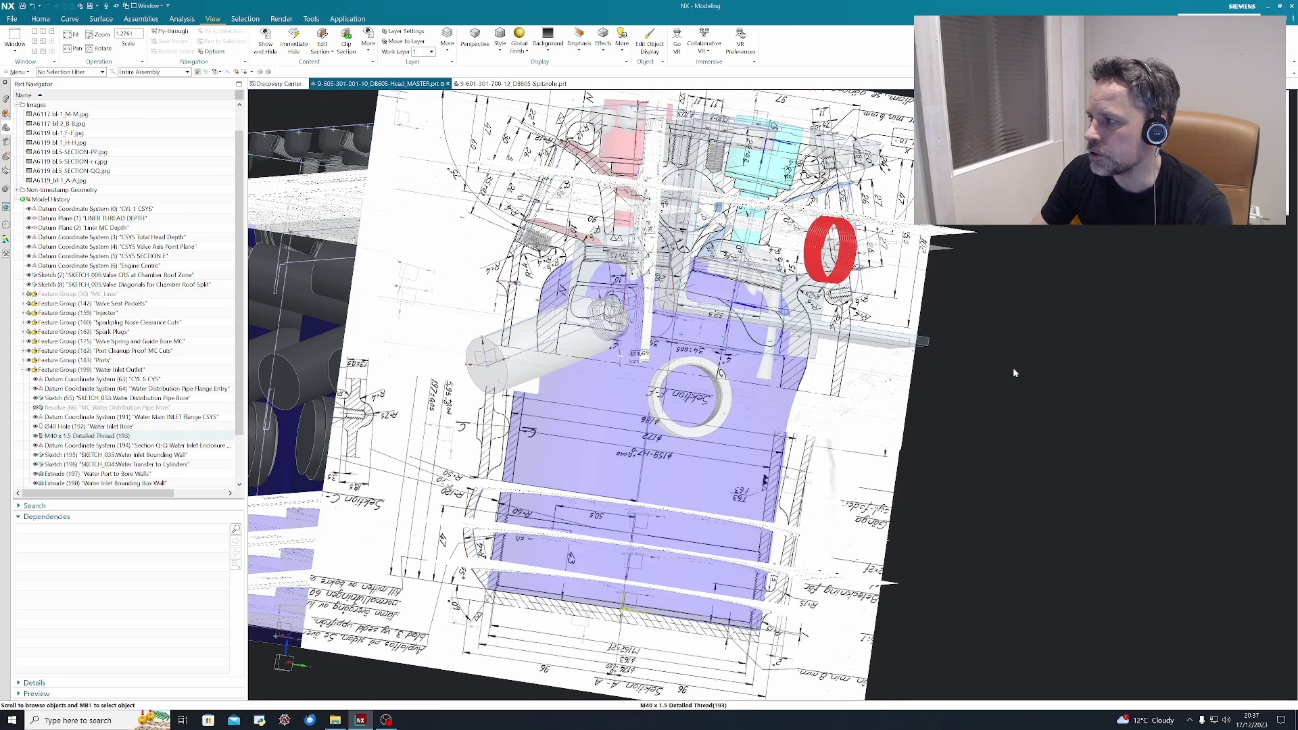
middle_drag(1014, 373, 869, 501)
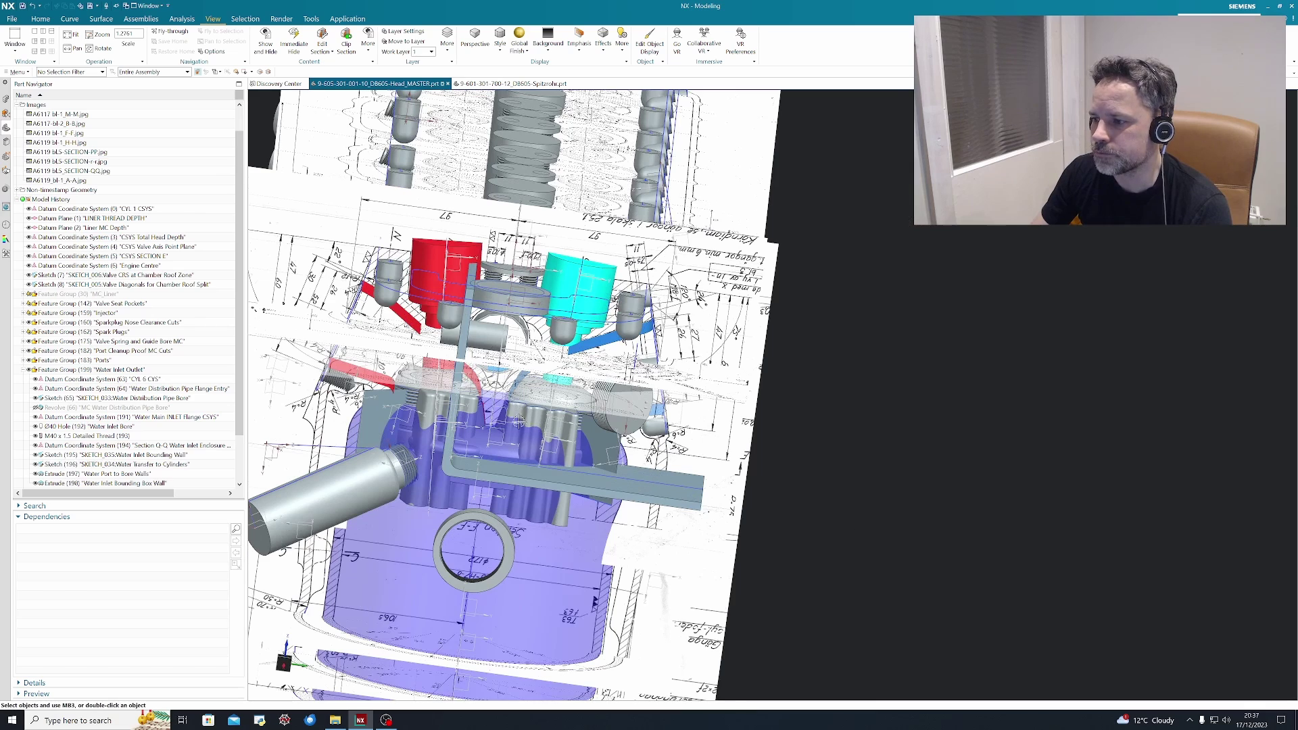
scroll(518, 421, up, 3)
click(579, 387)
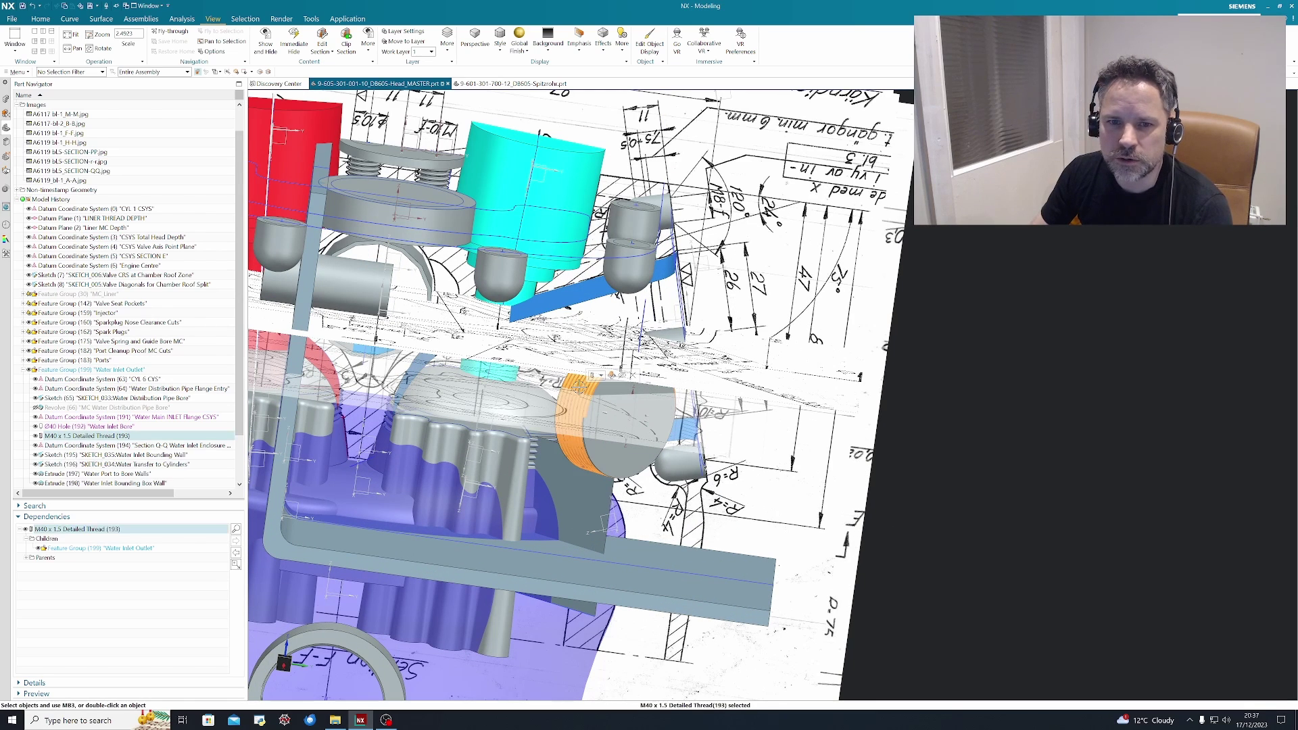
click(582, 452)
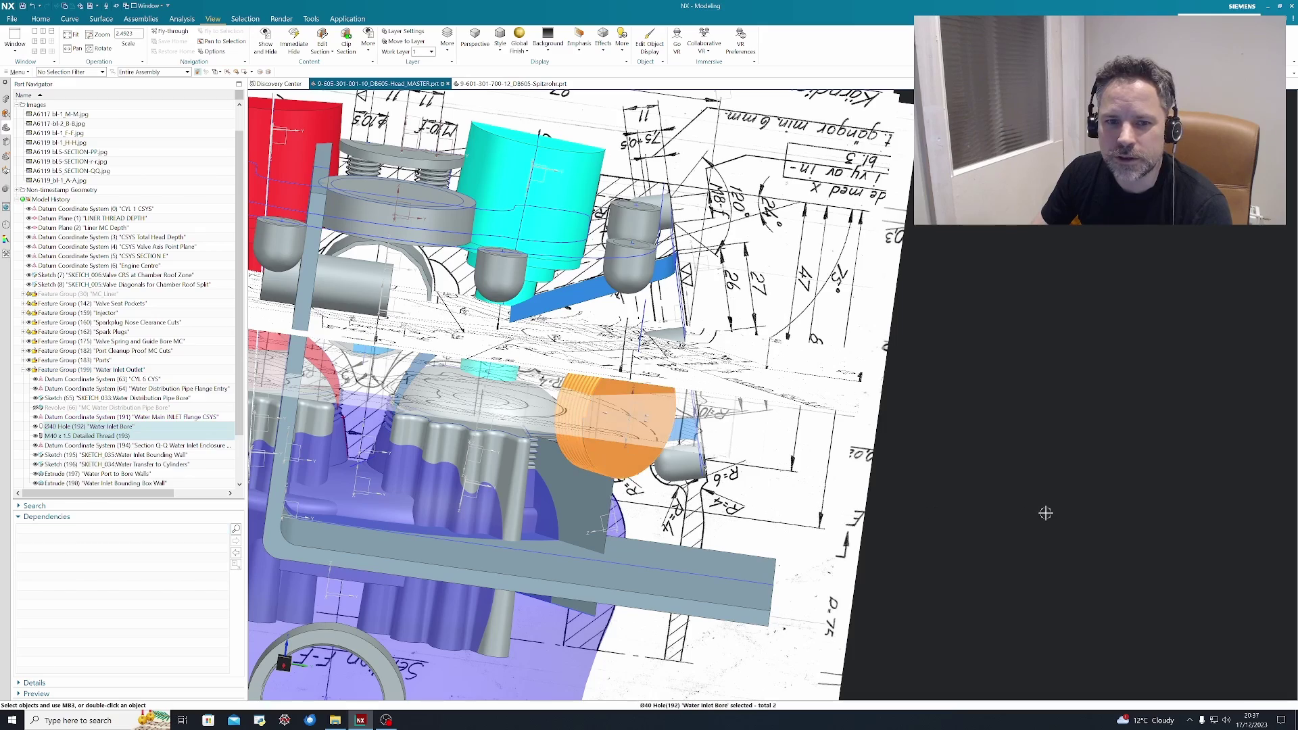
key(Escape)
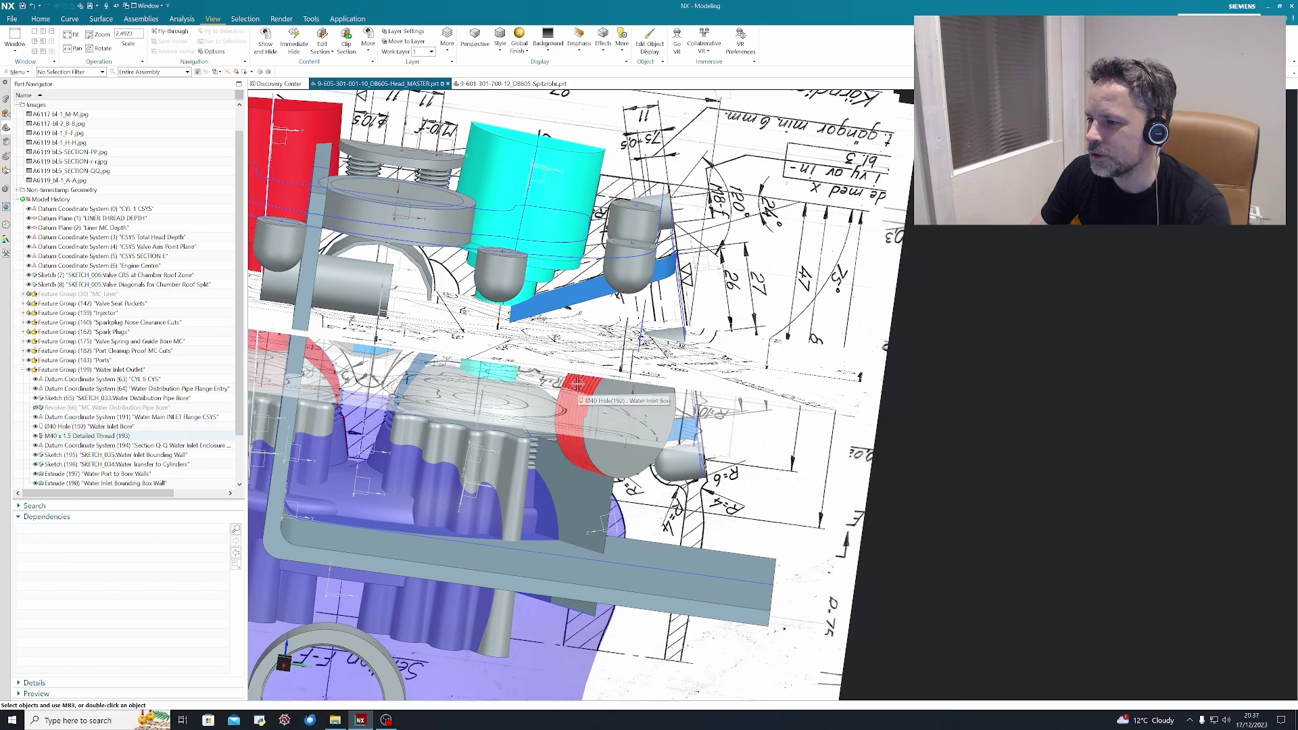
- Examine the "Water Port to Bore Walls" extrude and the surrounding water inlet geometry at the end of the head
scroll(460, 390, down, 4)
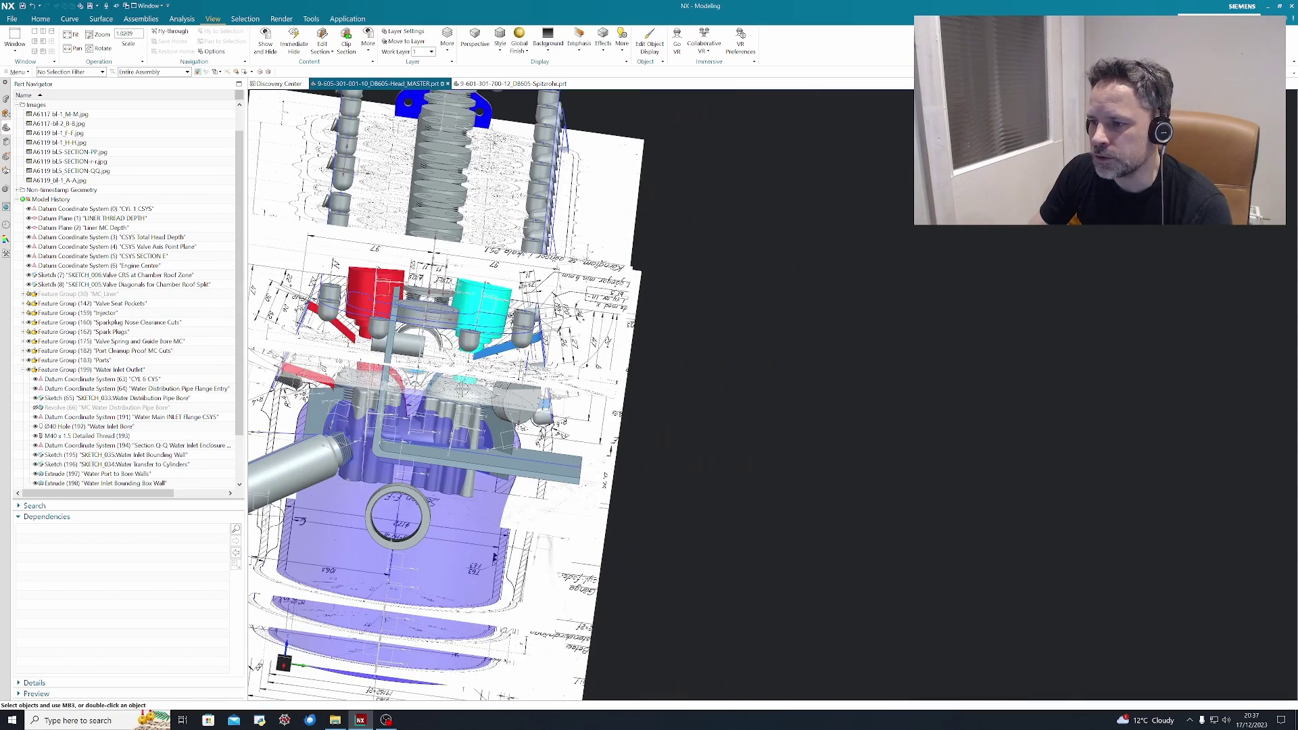
middle_drag(461, 391, 497, 270)
scroll(497, 271, up, 1)
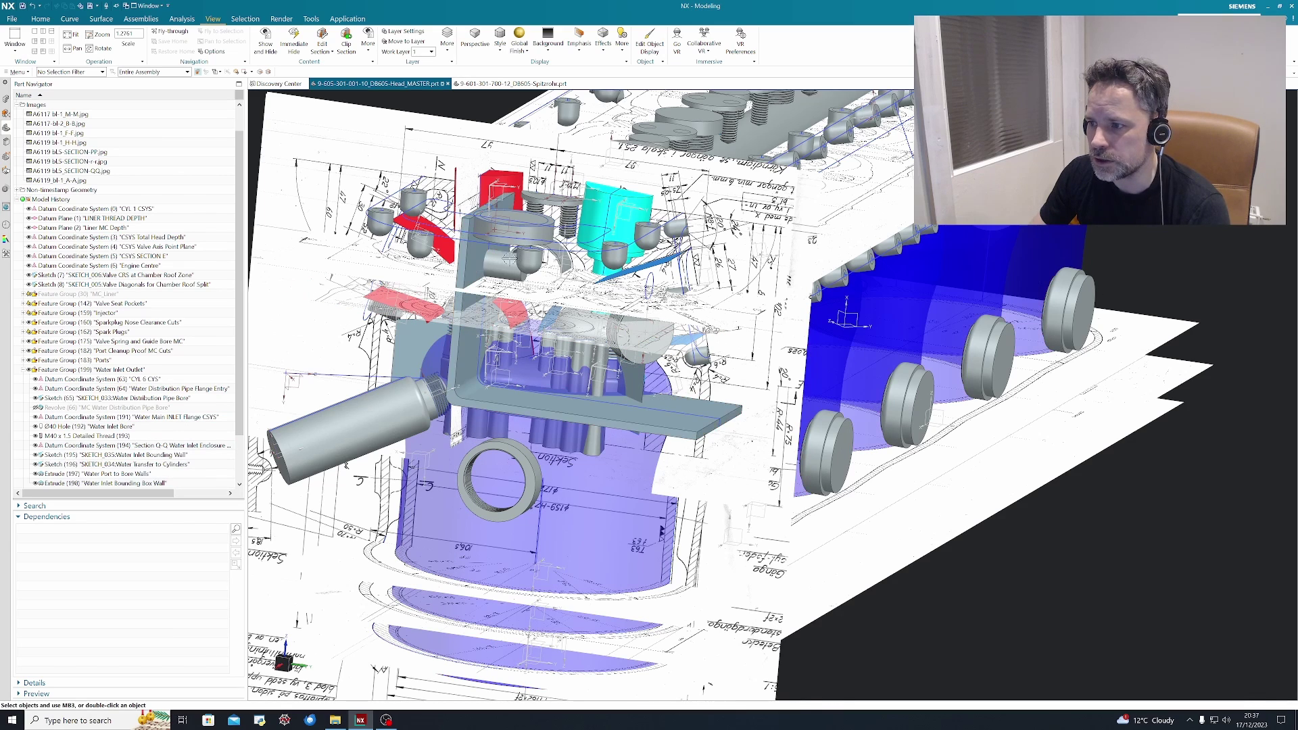
click(505, 260)
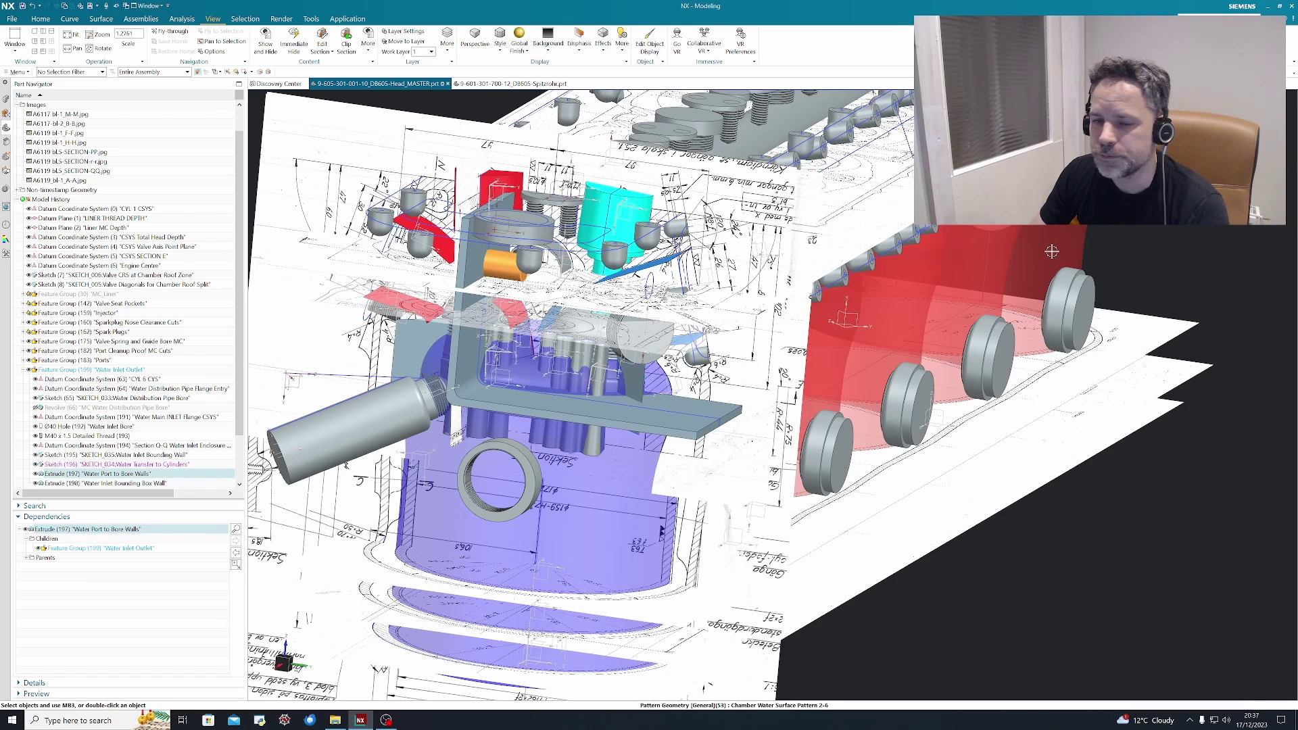
key(Escape)
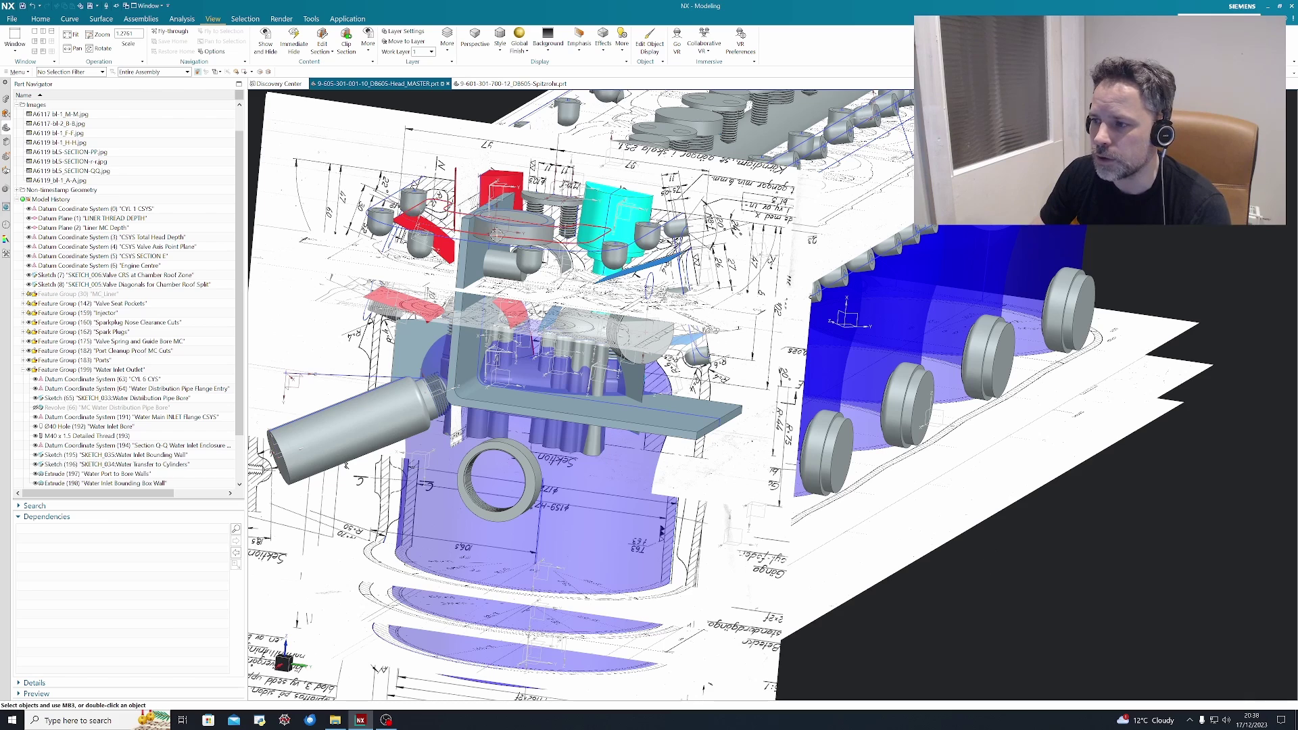
scroll(571, 350, up, 3)
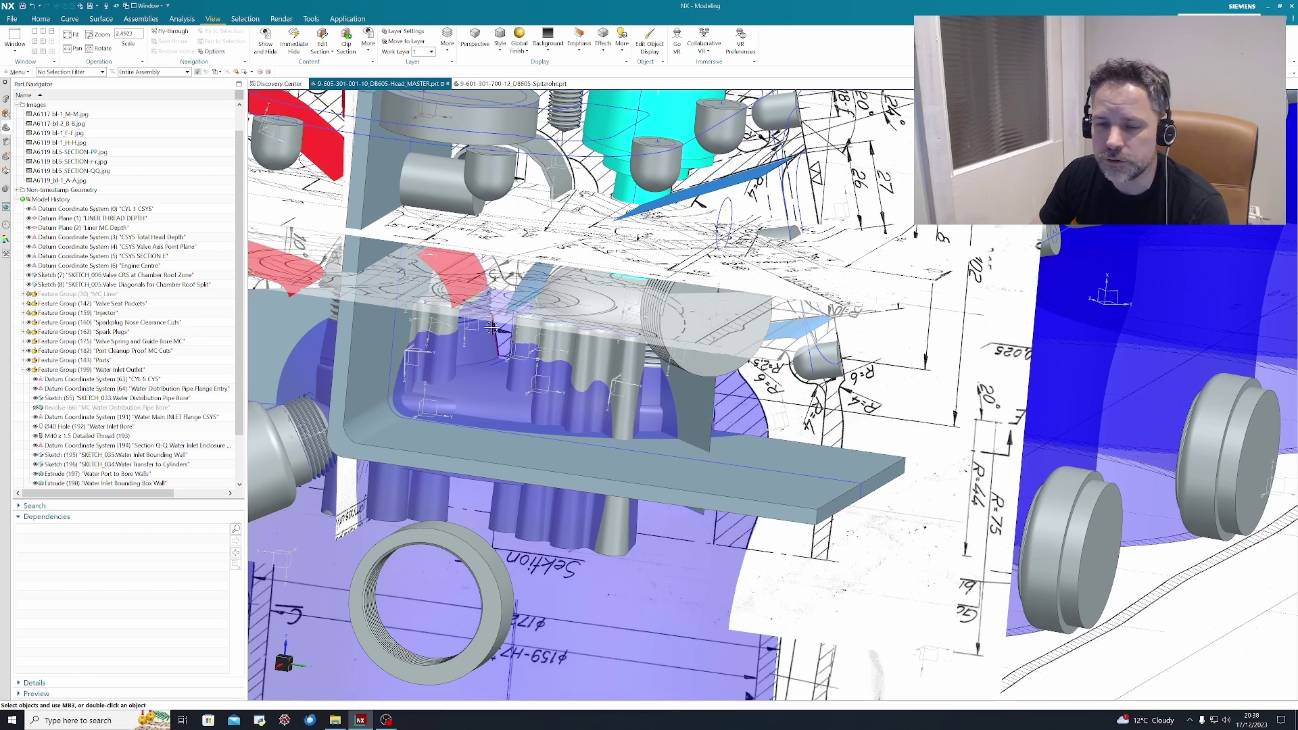
scroll(491, 327, down, 4)
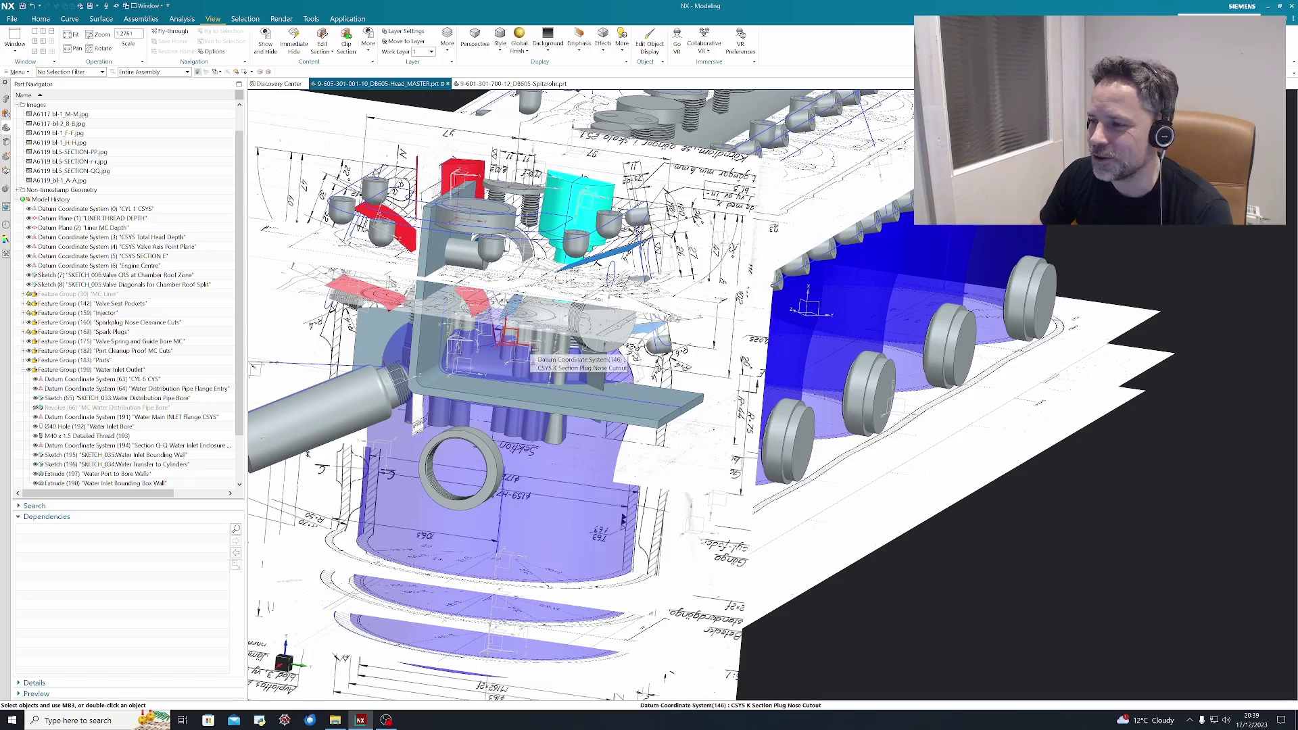
- Examine the water distribution pipe along the length of the head, from the far cylinders back to the water inlet end
mouse_move(524, 345)
middle_down()
mouse_move(752, 470)
mouse_move(849, 469)
mouse_move(832, 481)
mouse_move(809, 453)
mouse_move(840, 459)
mouse_move(833, 254)
middle_up()
scroll(832, 254, down, 3)
scroll(838, 230, up, 8)
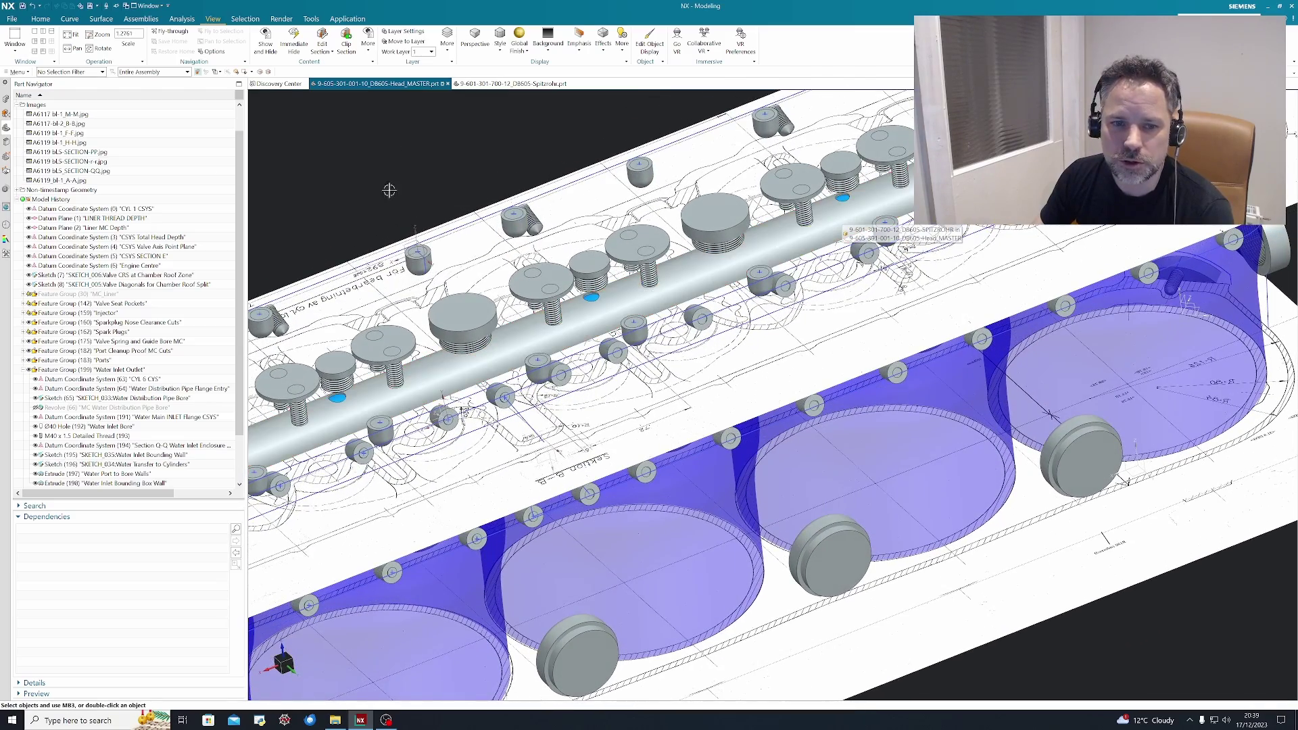
middle_drag(360, 252, 769, 280)
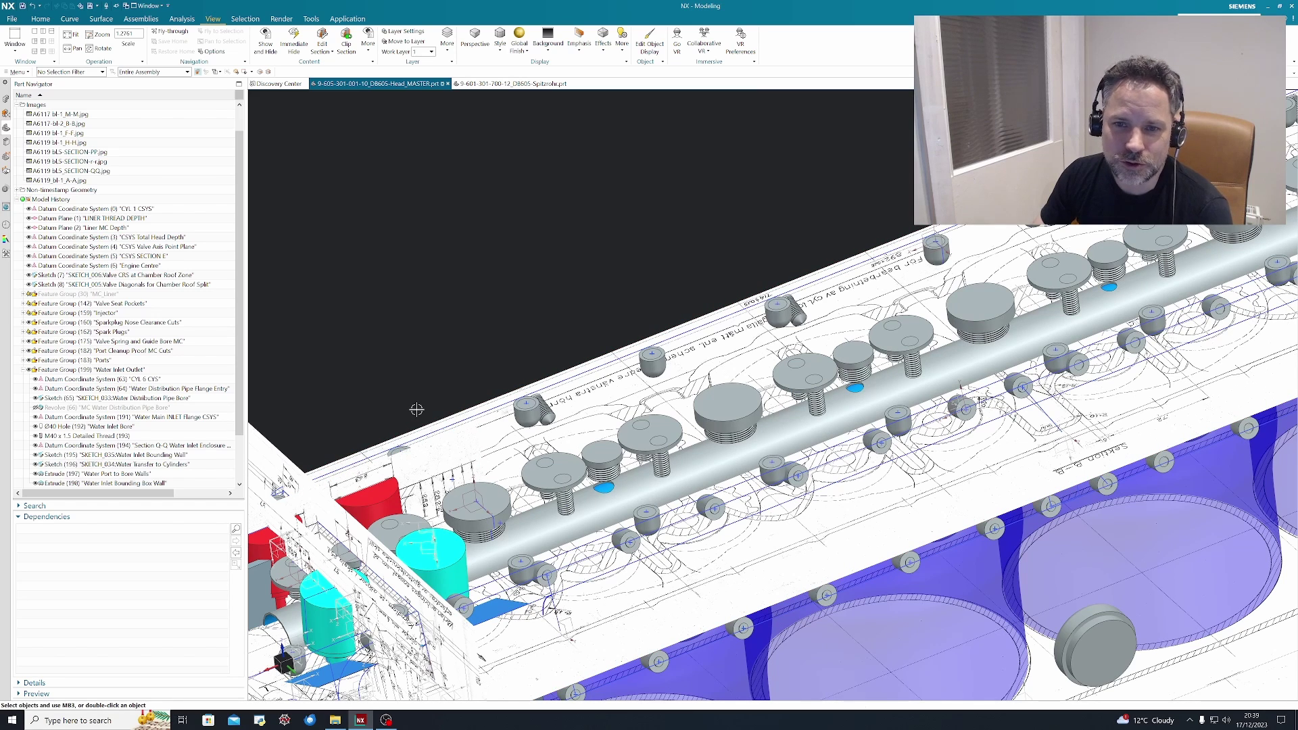
shift+middle_drag(444, 397, 492, 270)
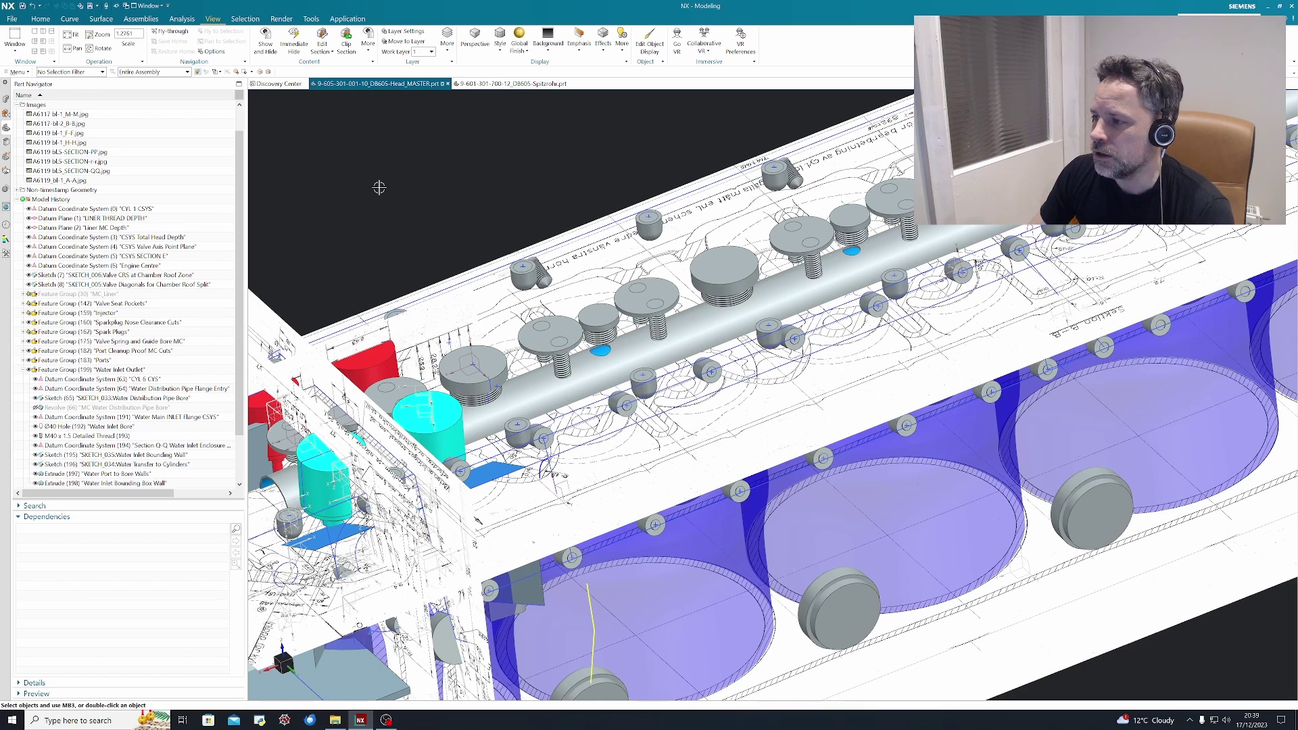
scroll(389, 196, down, 2)
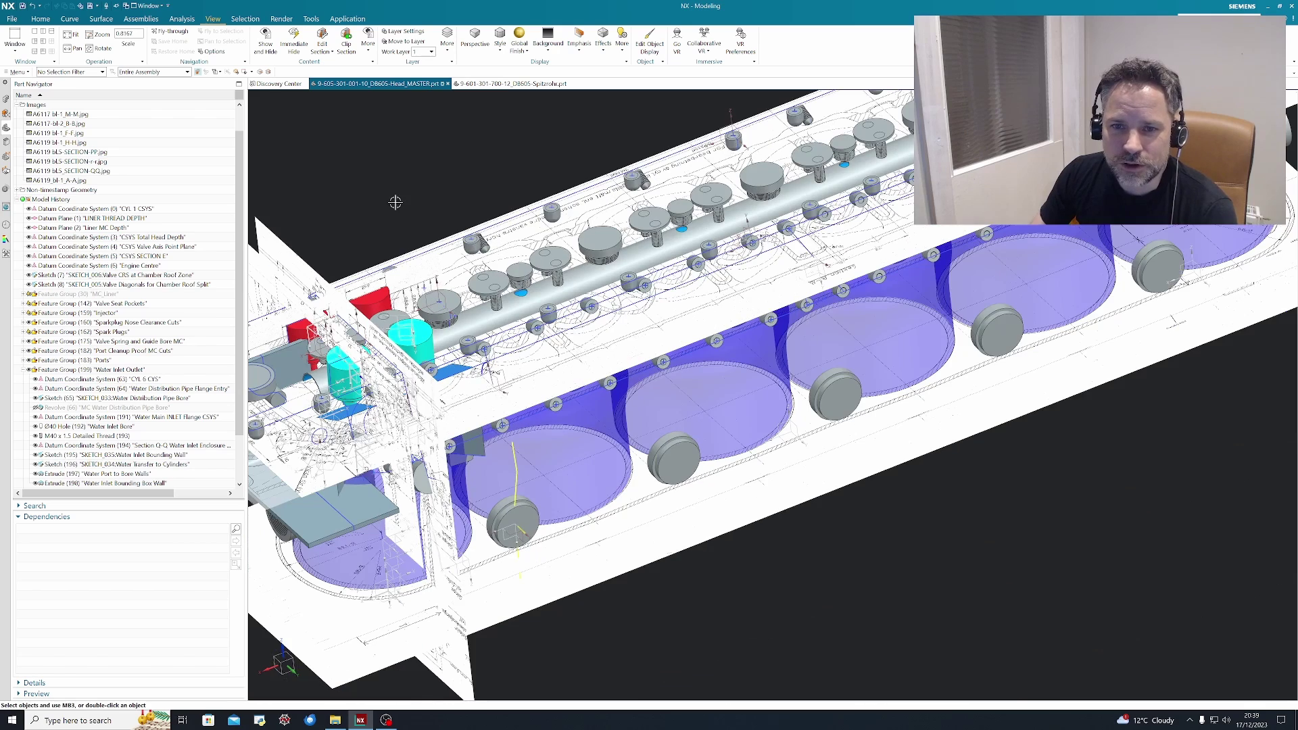
shift+middle_drag(397, 203, 469, 236)
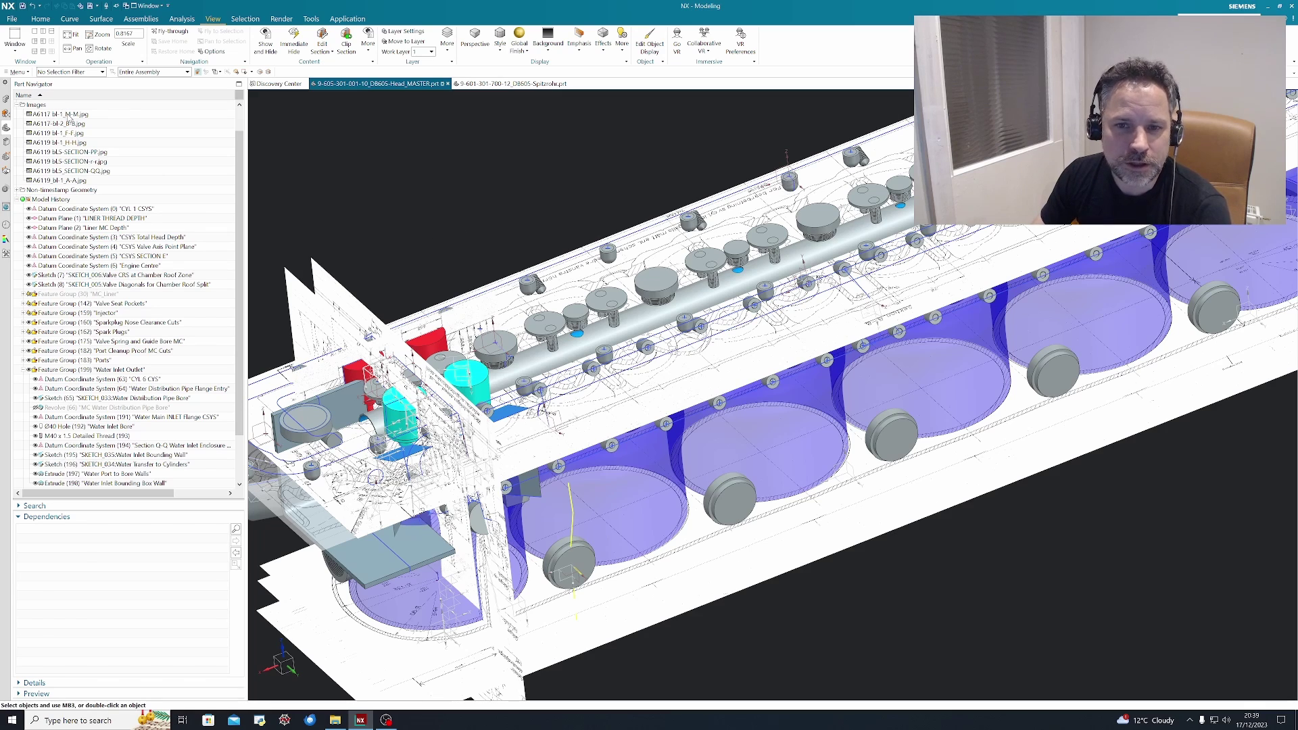
- Review the assembly structure of the DB605-Head_MASTER part and select its DB605-Spitzrohr component
click(6, 99)
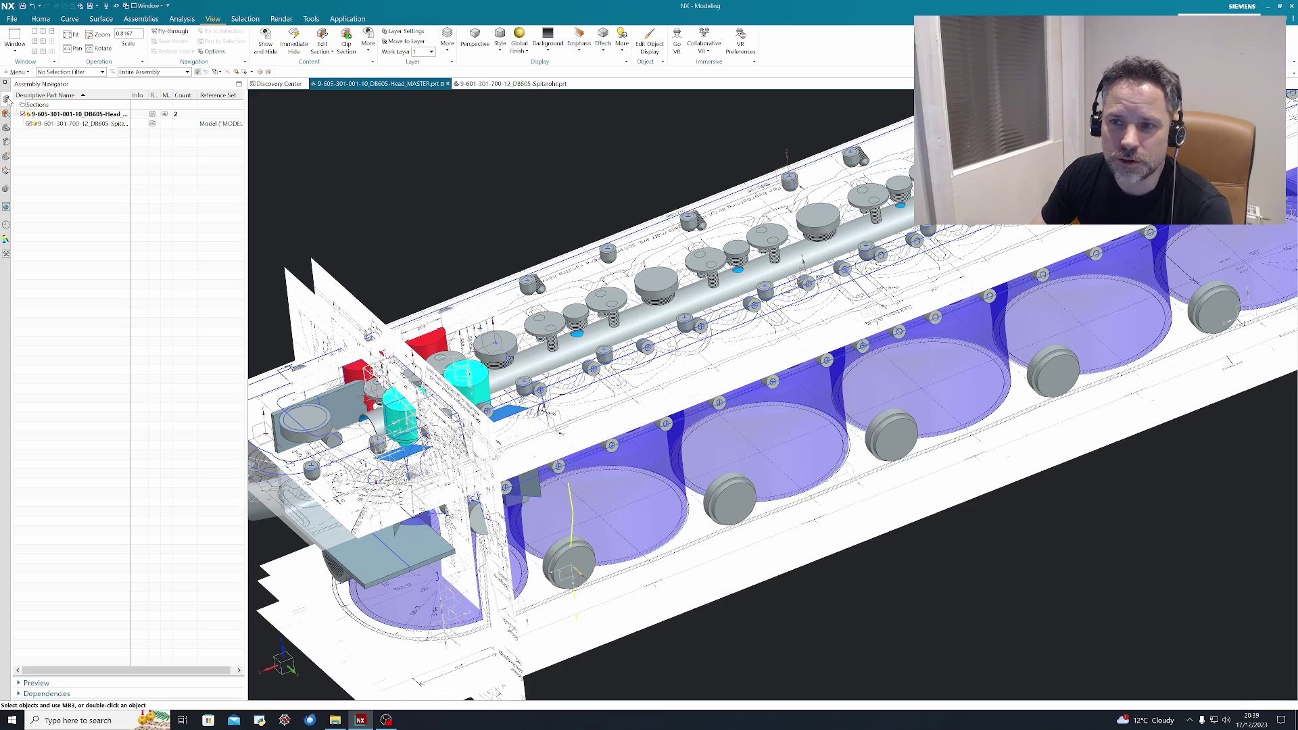
click(7, 129)
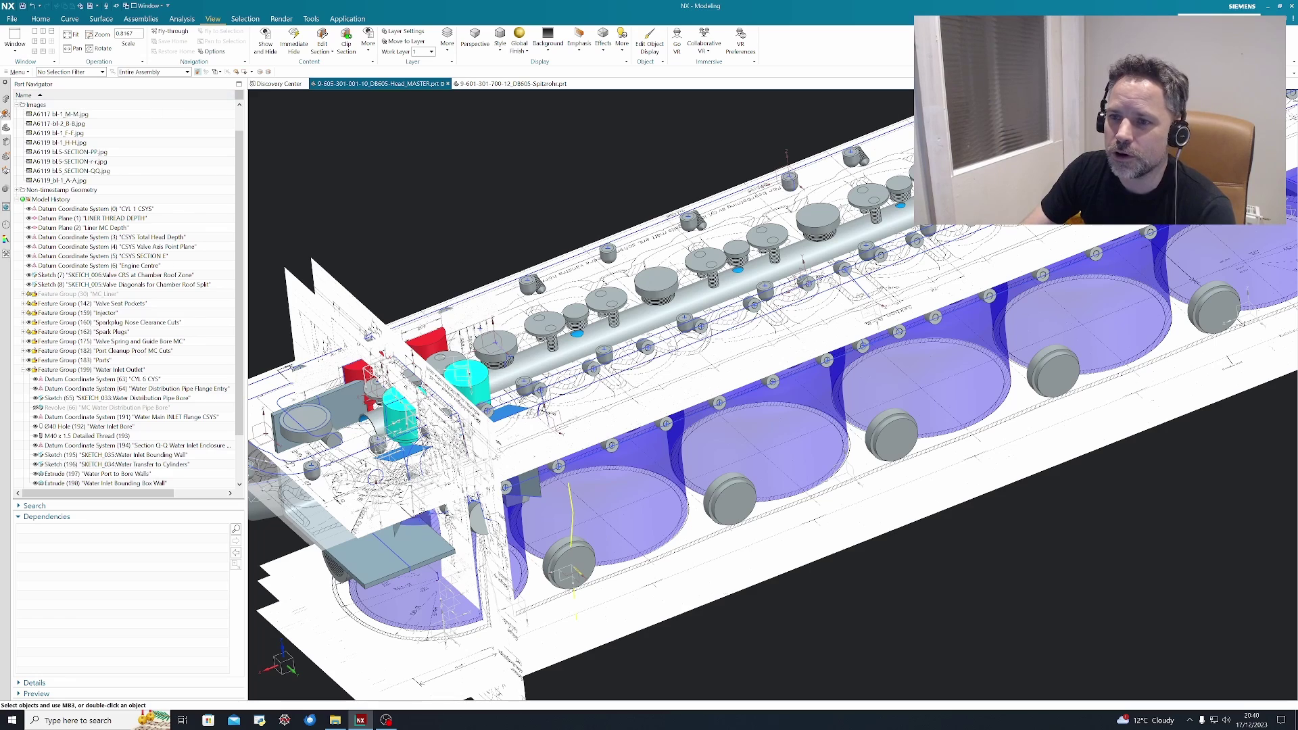
click(6, 99)
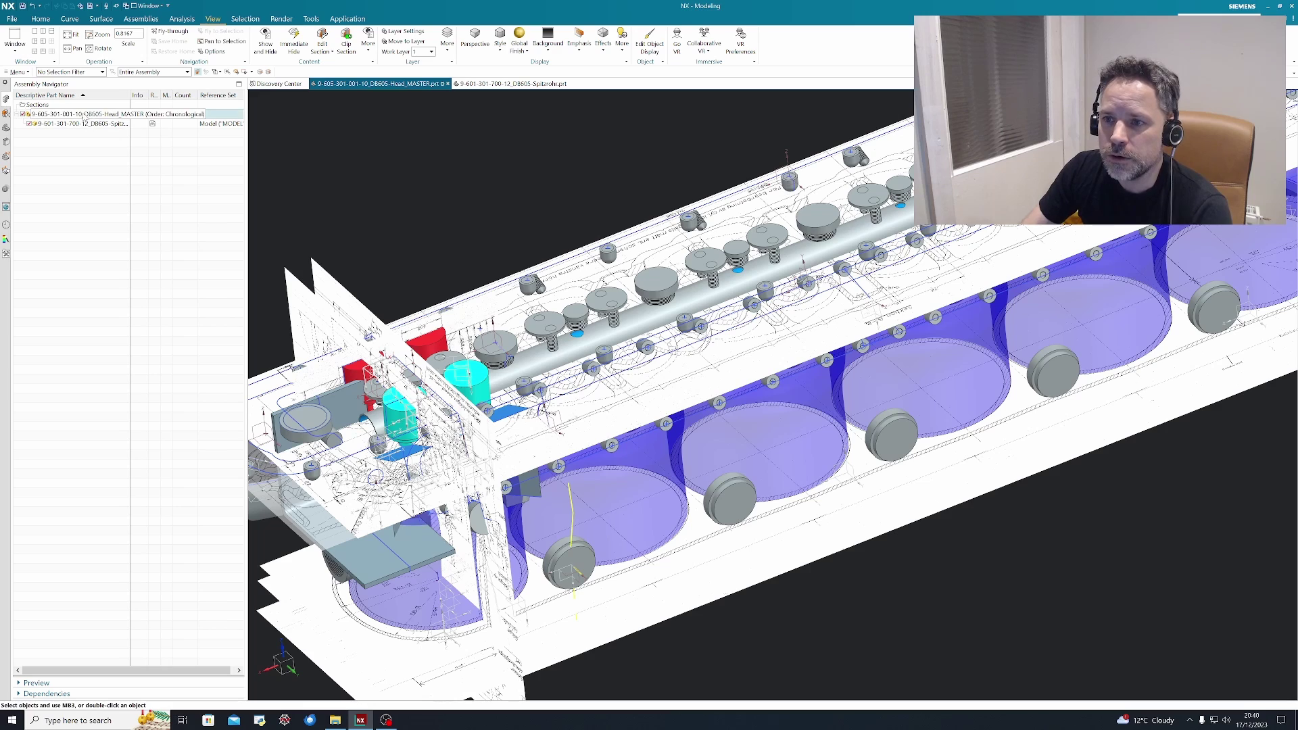
click(84, 114)
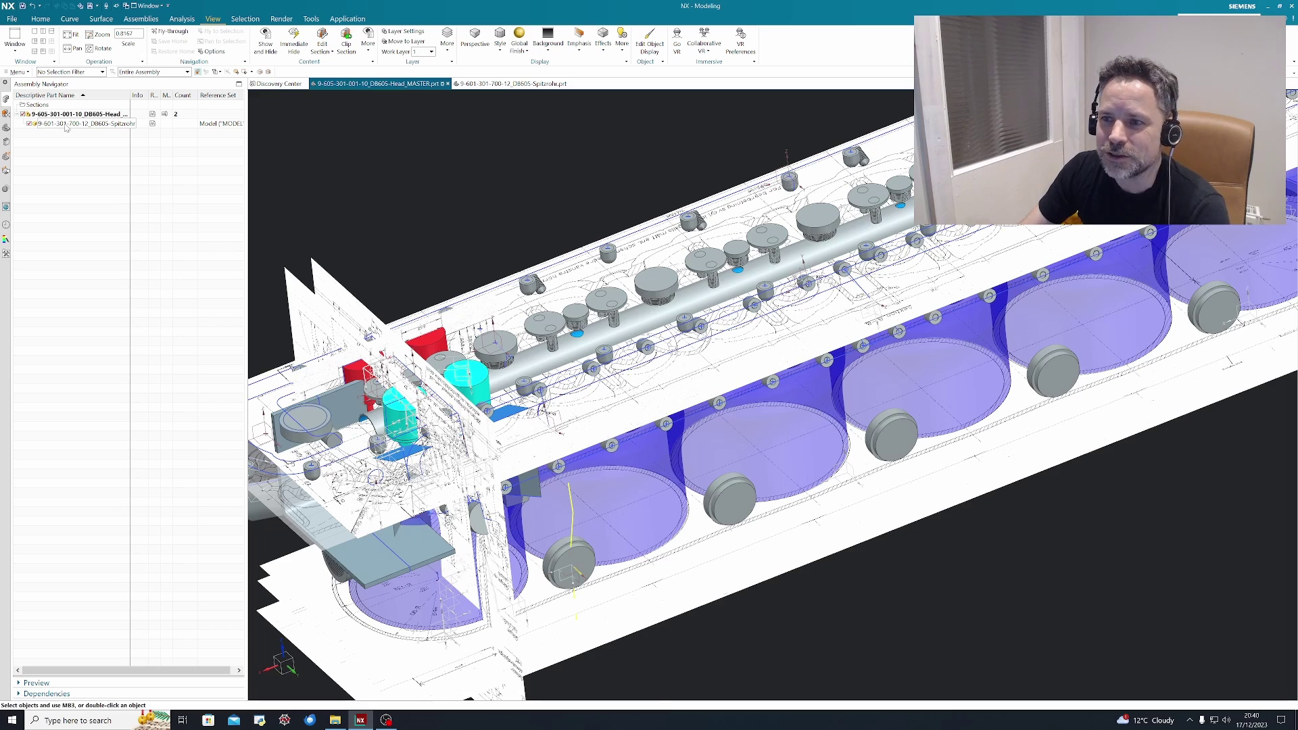
click(67, 124)
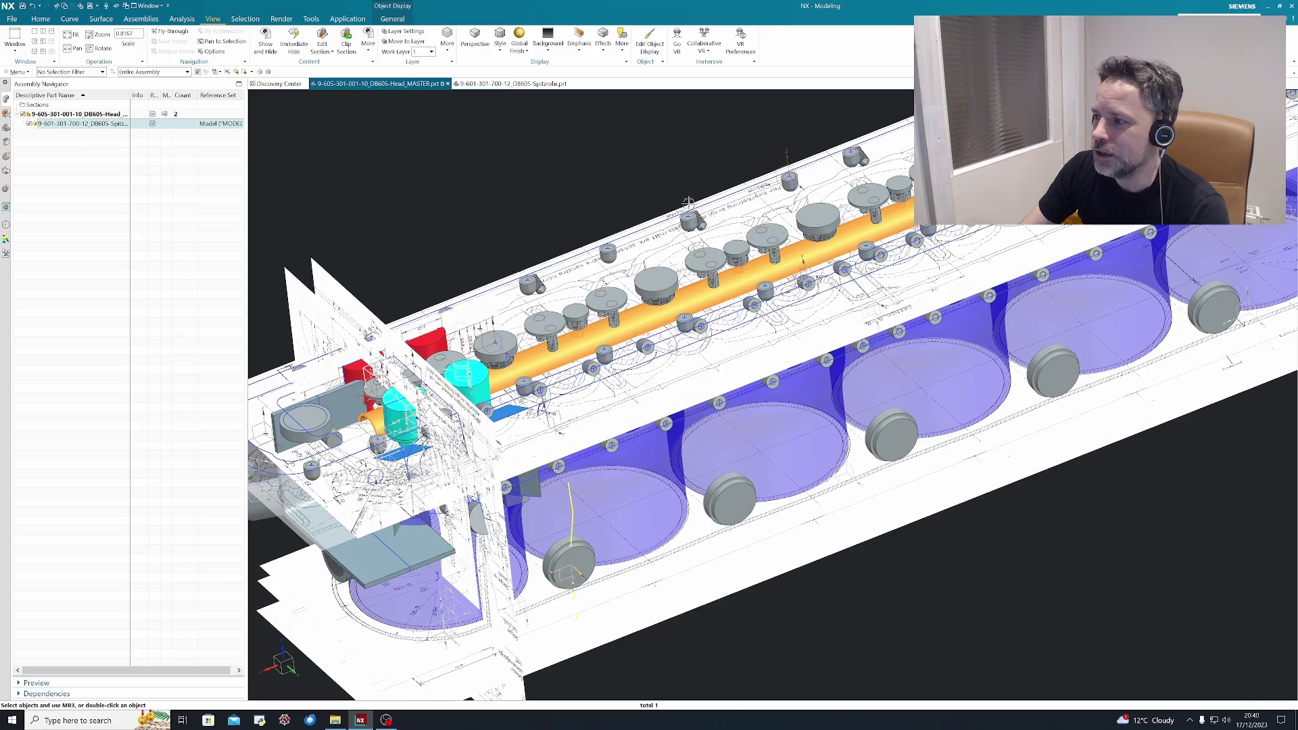
- Examine the selected Spitzrohr pipe up close between the valve and plug features, including its fit against the section drawing
scroll(629, 184, down, 3)
scroll(899, 203, up, 3)
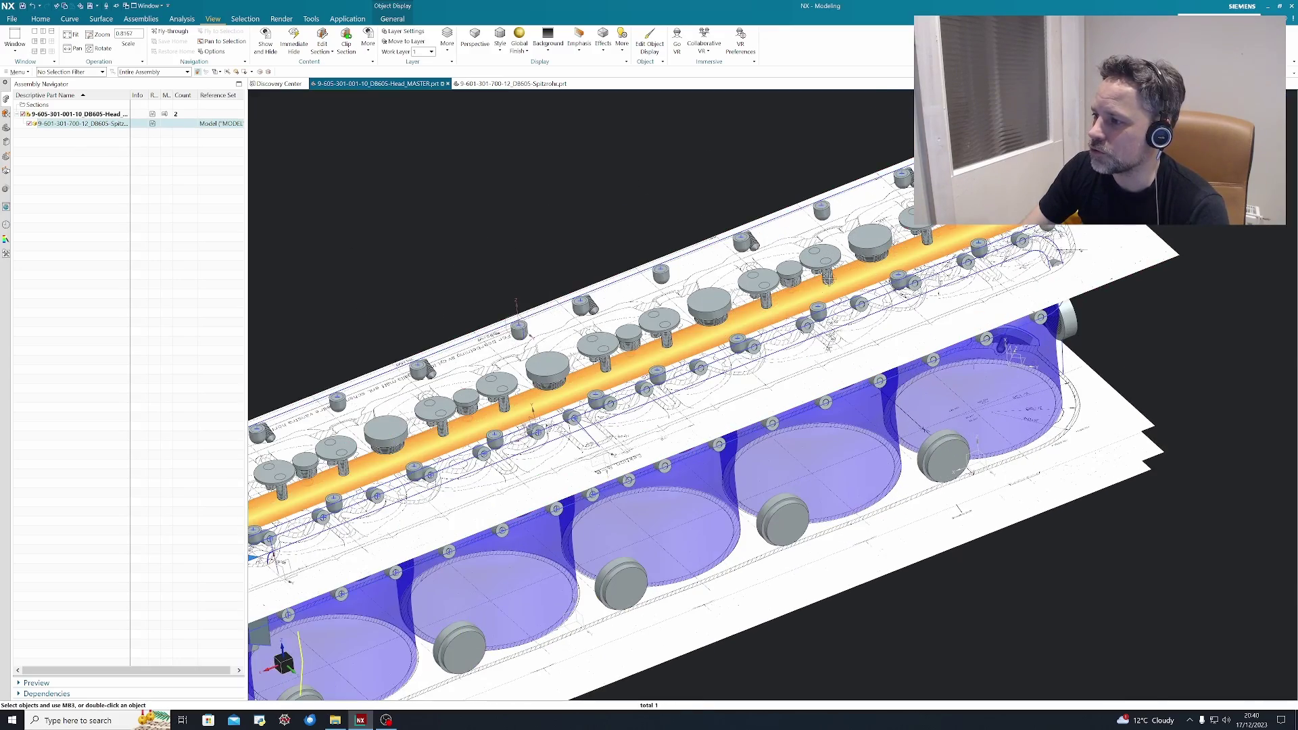
scroll(828, 278, up, 6)
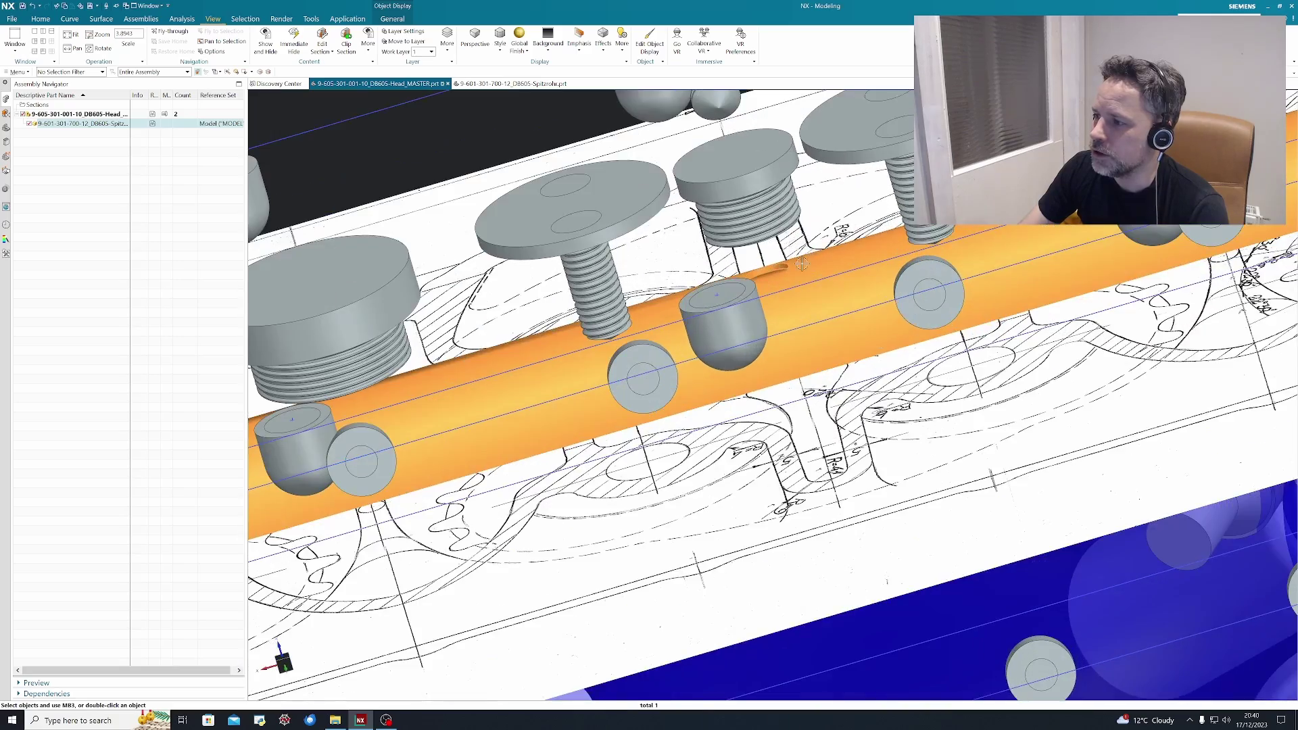
middle_drag(802, 264, 346, 194)
scroll(520, 297, down, 5)
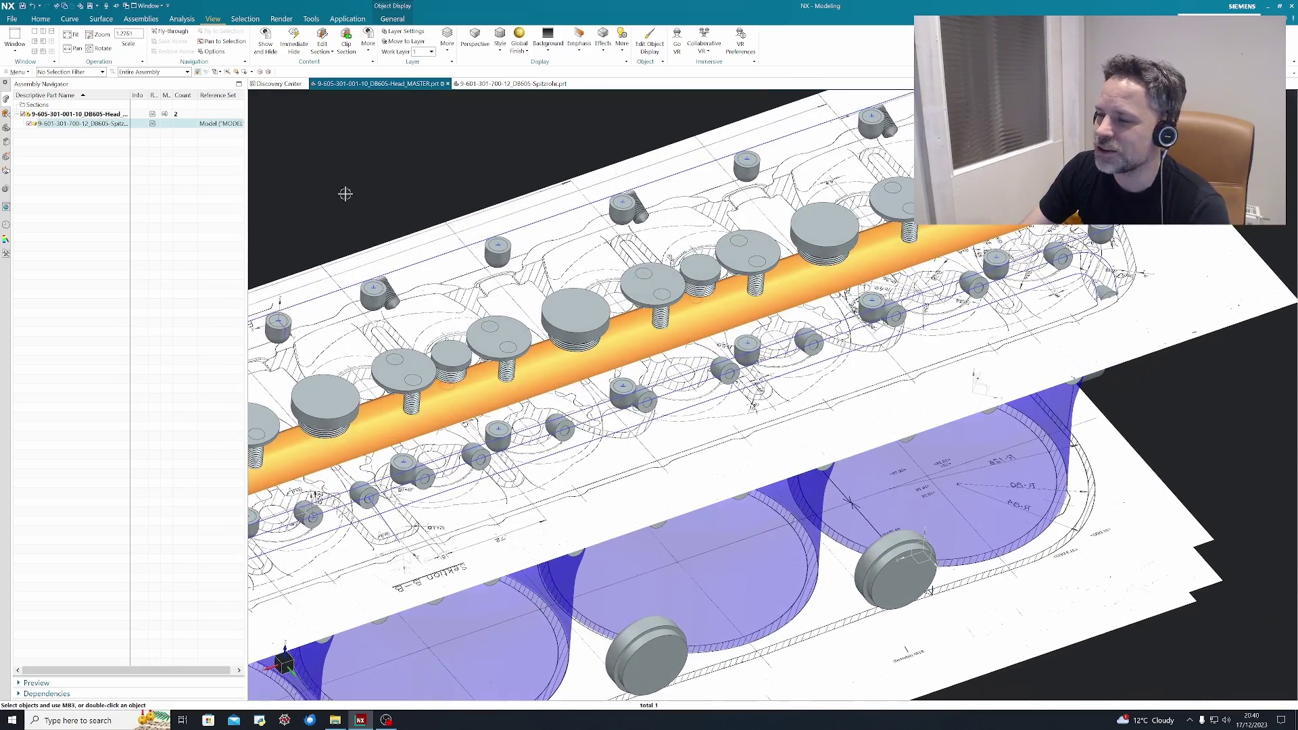
- Open the DB605-Spitzrohr component in its own window and orient the view to show the whole pipe
right_click(69, 124)
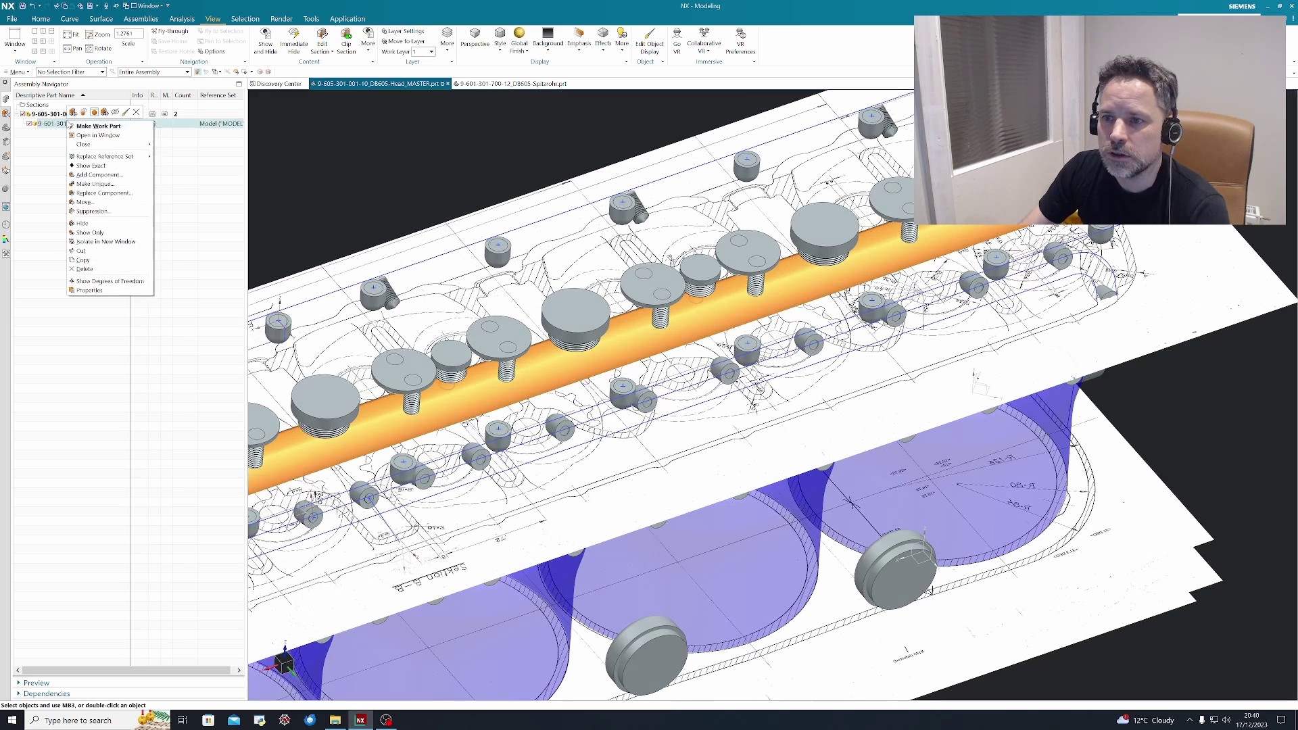
click(95, 135)
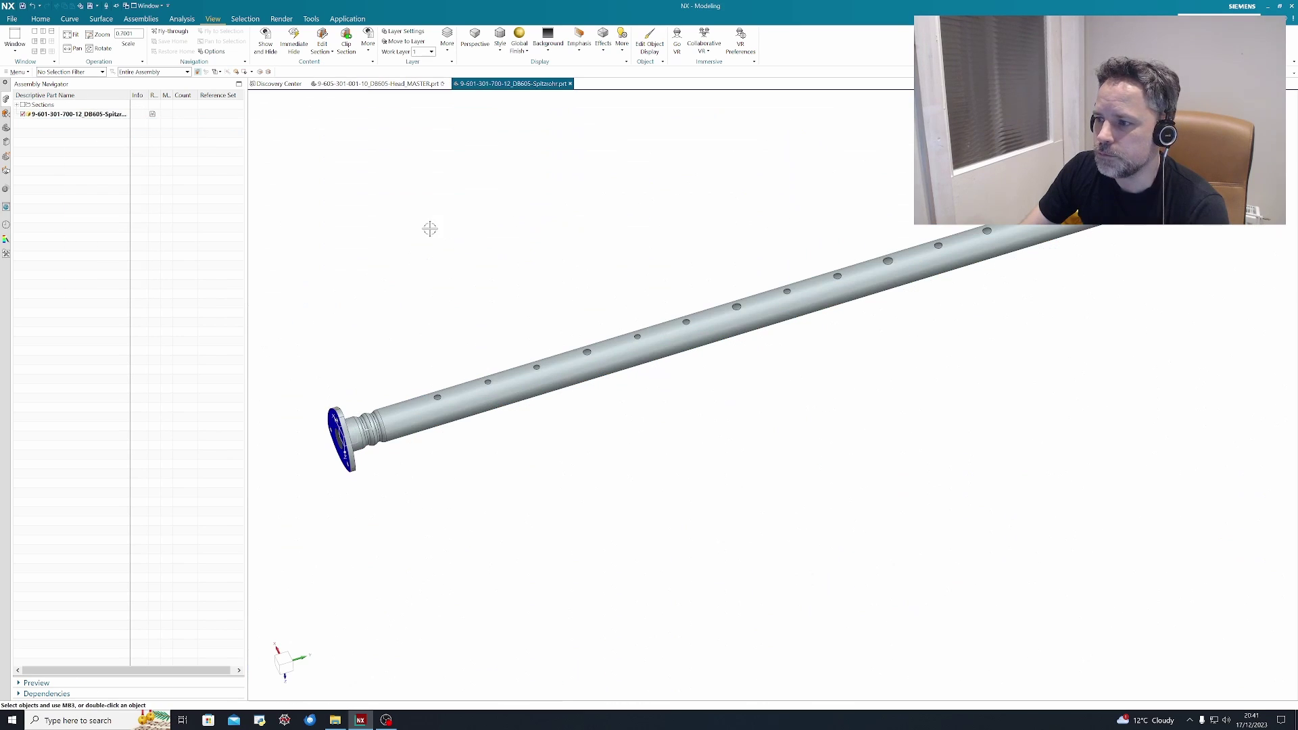
middle_drag(740, 354, 772, 327)
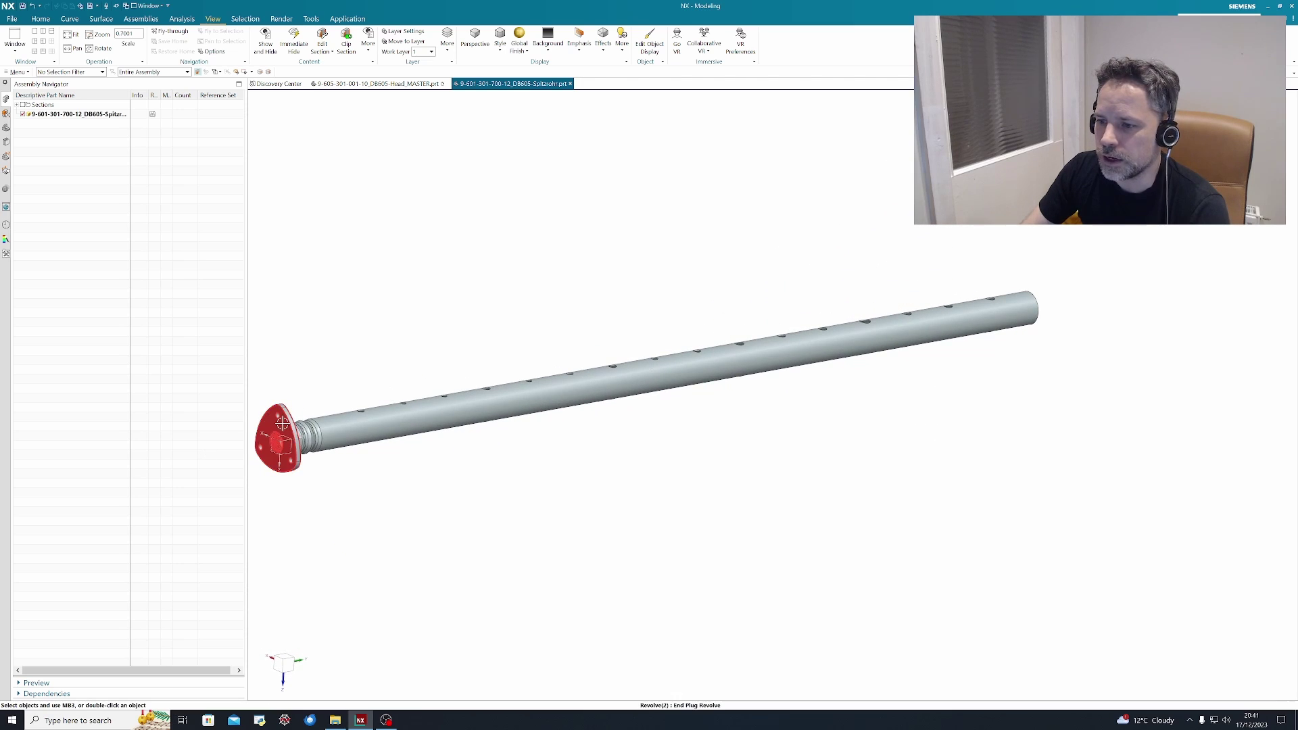
- Examine the Spitzrohr pipe's flanged end plug and its open far end from both directions
click(283, 423)
key(ctrl+shift+f)
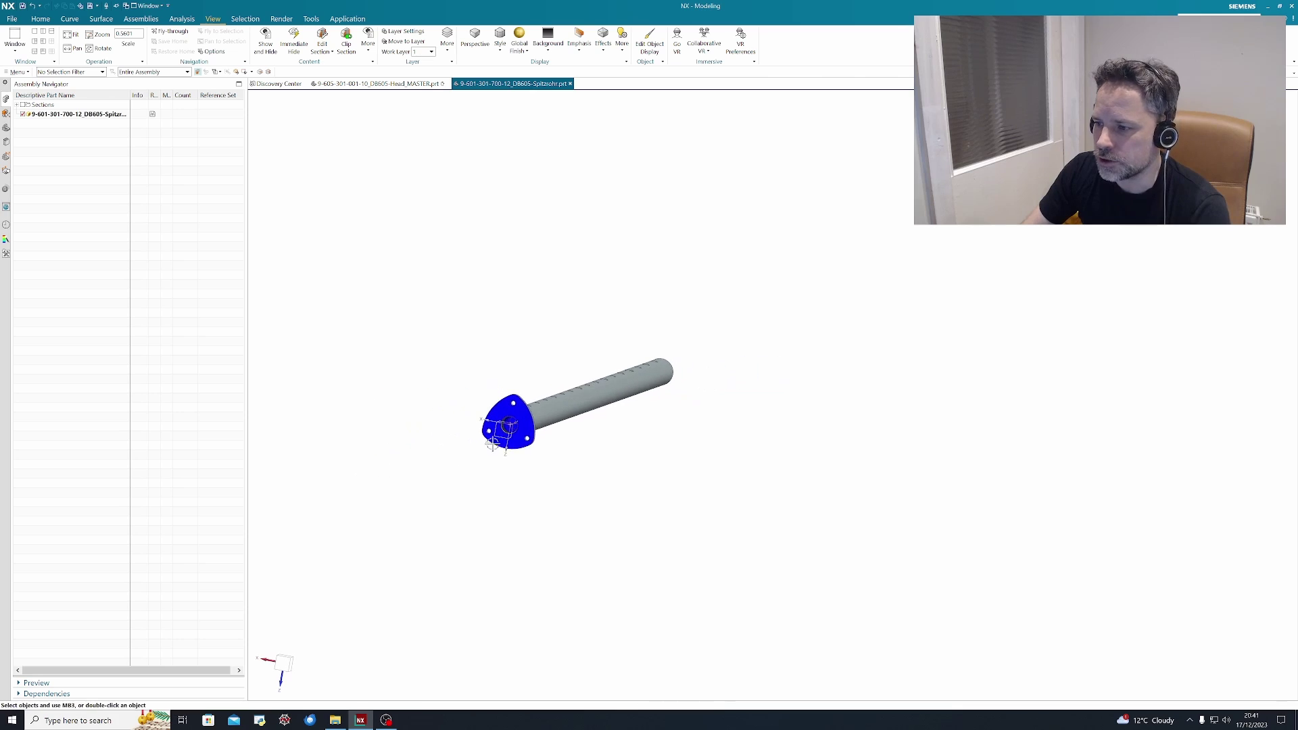
scroll(547, 391, down, 10)
middle_drag(550, 391, 713, 420)
scroll(630, 416, up, 4)
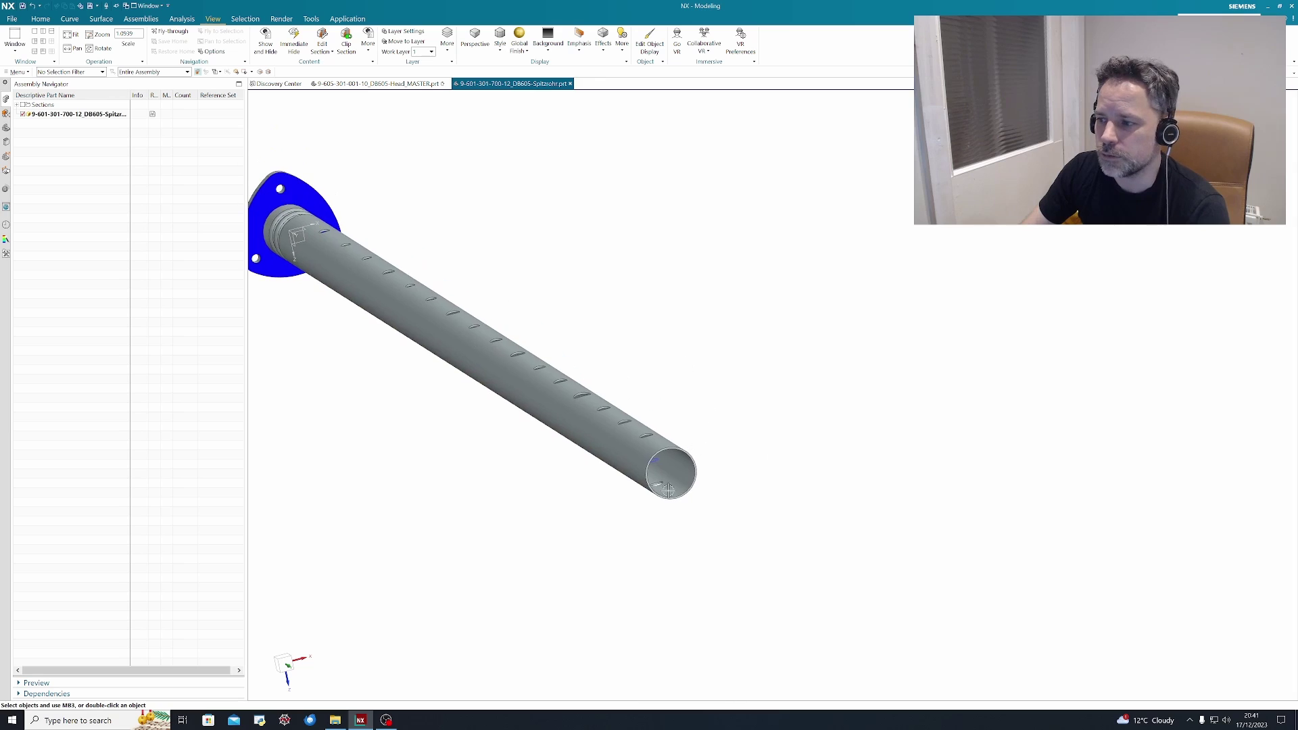
middle_drag(403, 411, 585, 500)
scroll(450, 423, up, 1)
scroll(477, 453, down, 4)
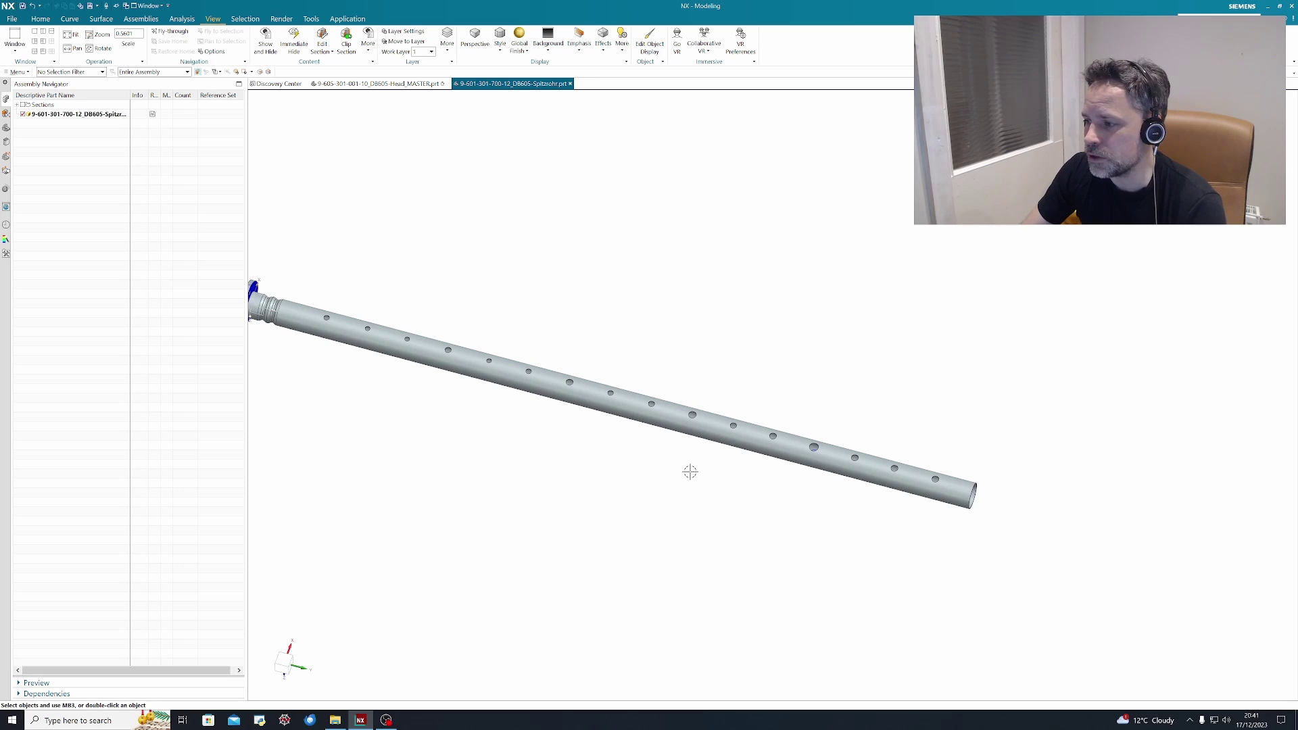
- Examine the differently sized spray holes near the pipe's open end, on the upper side and the underside
scroll(872, 498, up, 5)
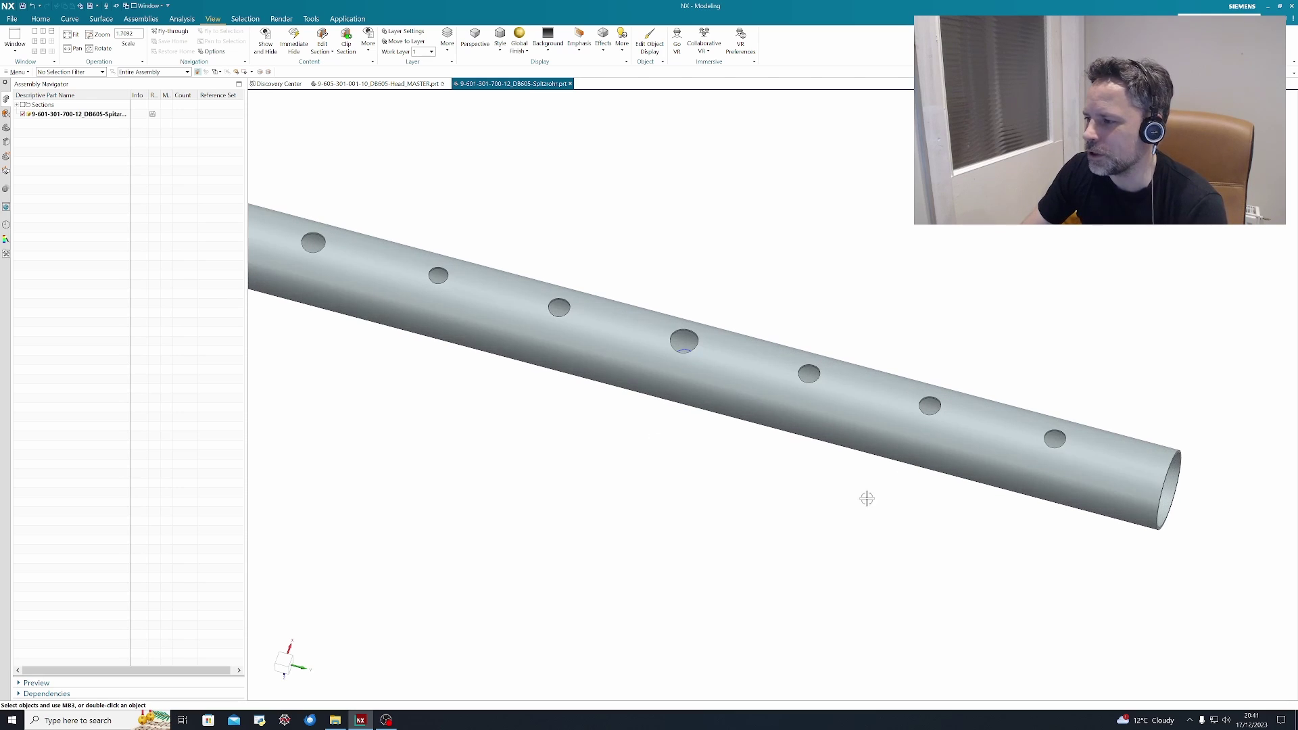
mouse_move(818, 504)
middle_down()
mouse_move(823, 530)
mouse_move(825, 503)
middle_up()
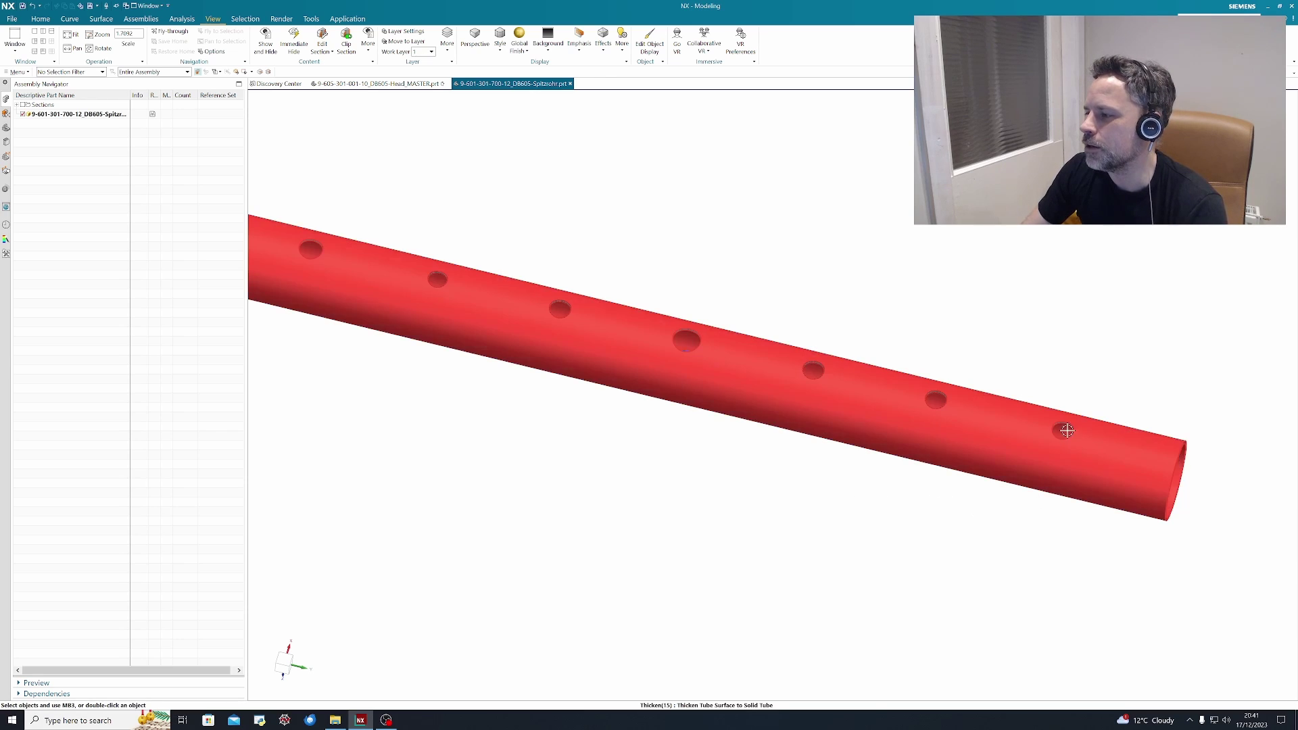
scroll(703, 497, down, 4)
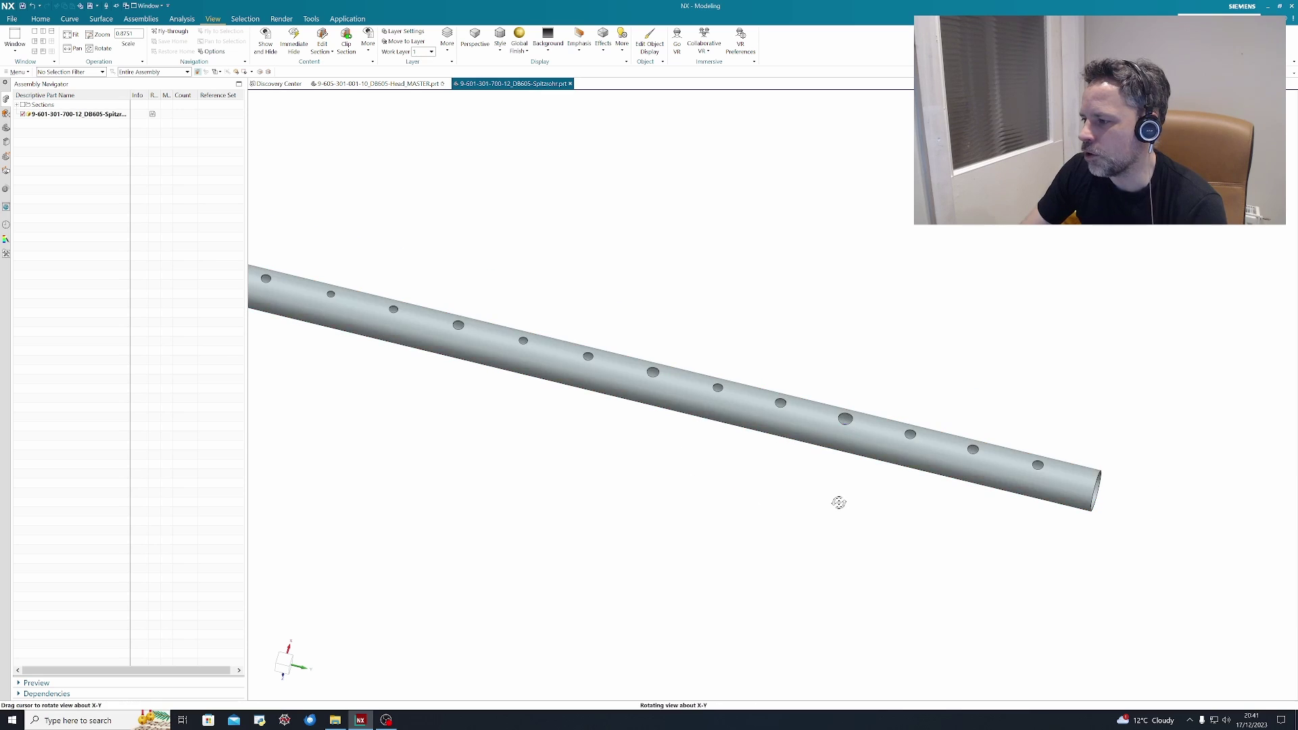
middle_drag(837, 501, 864, 473)
scroll(912, 384, up, 1)
scroll(912, 383, up, 1)
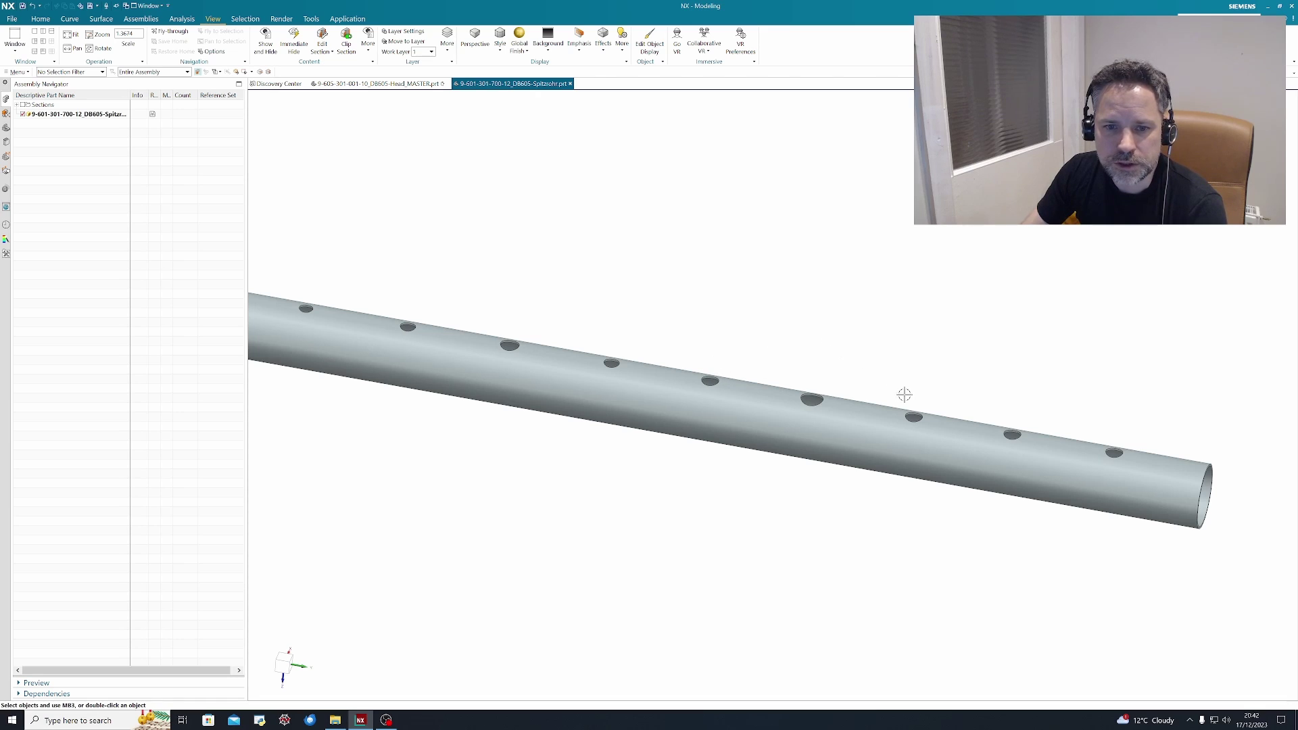
middle_drag(887, 547, 832, 327)
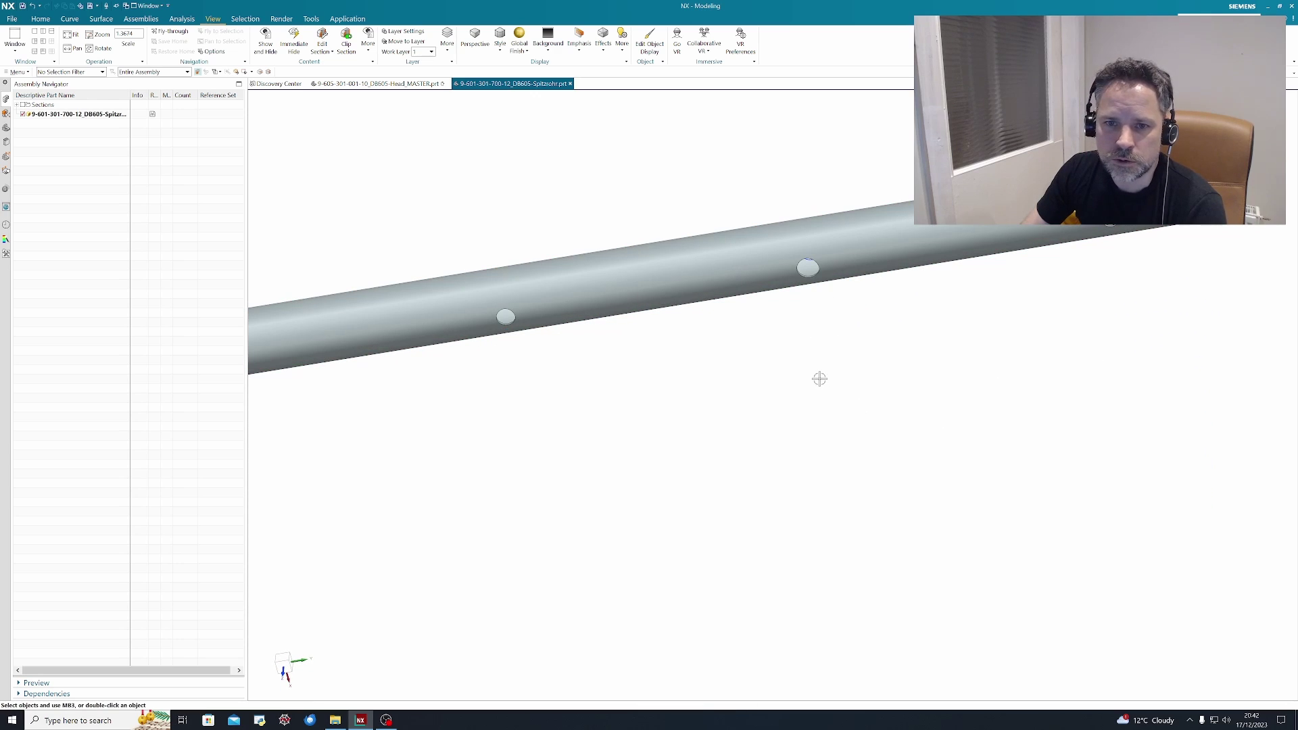
middle_drag(820, 377, 827, 490)
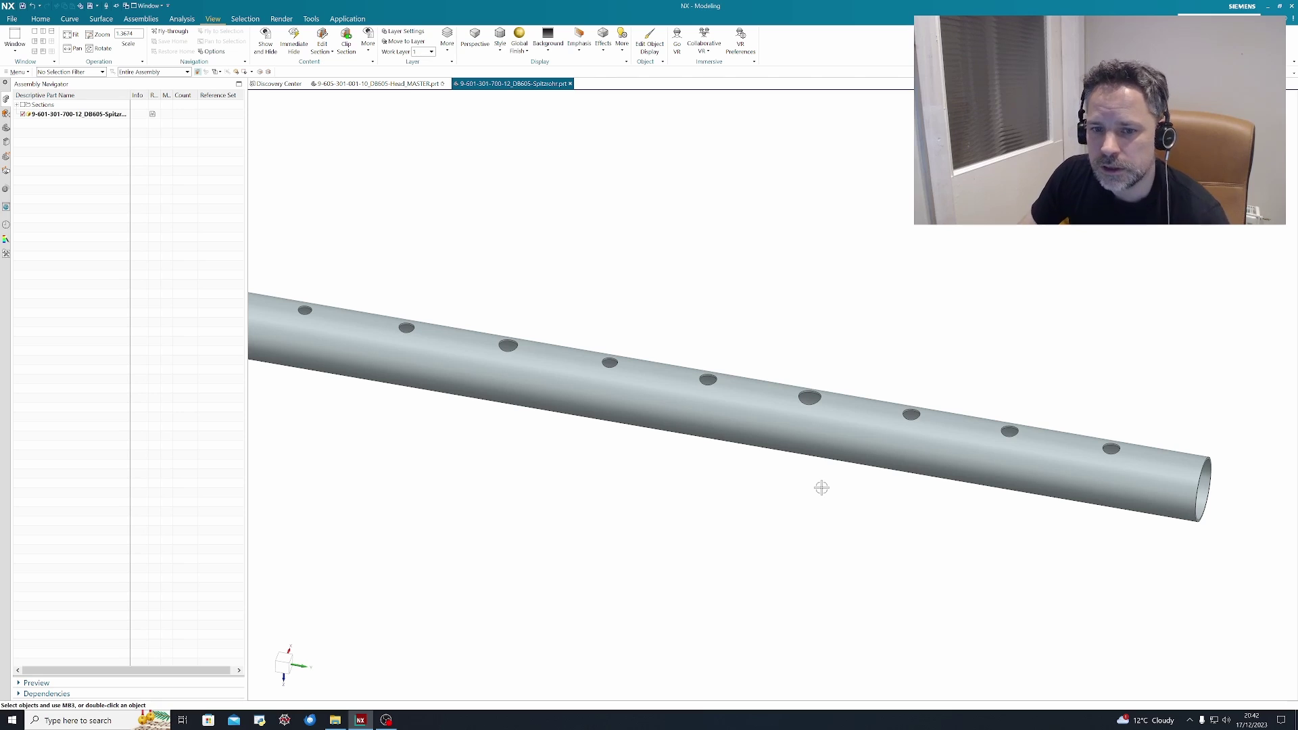
- Examine the pattern of spray holes along the full length of the pipe, from the flange to the open end
scroll(821, 487, down, 5)
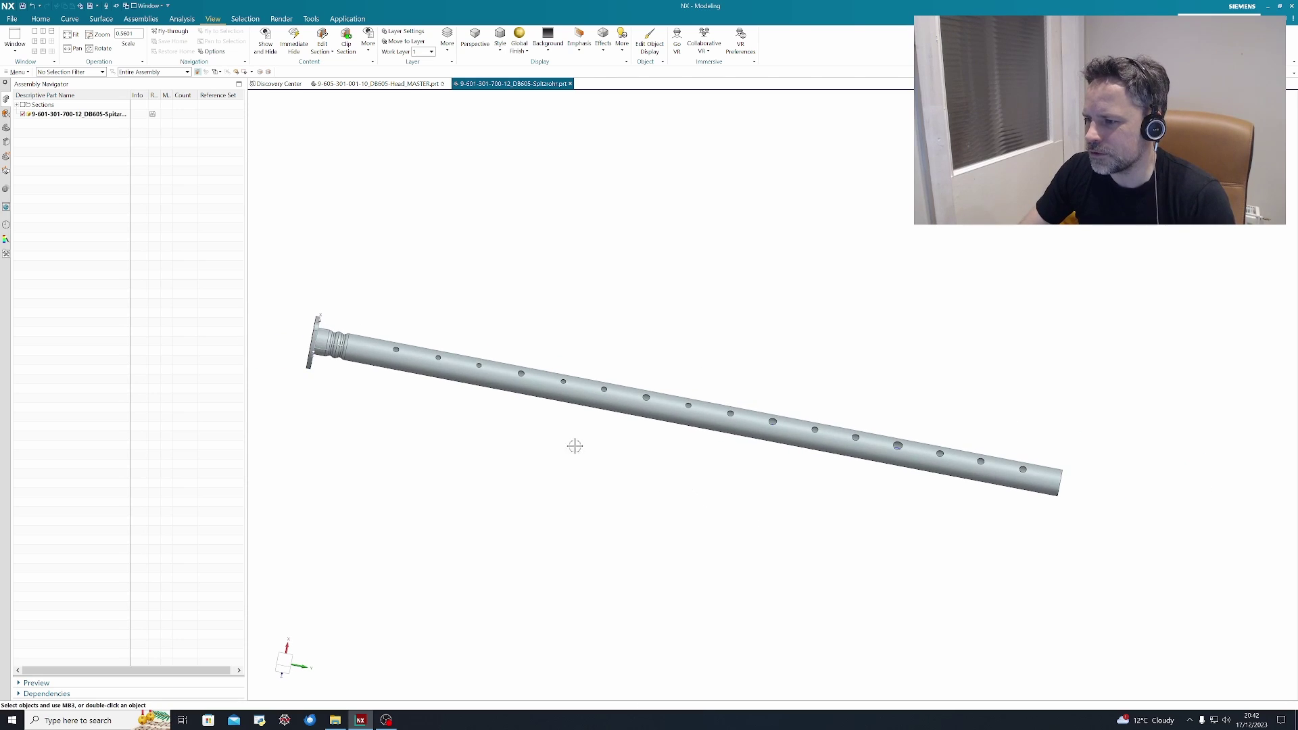
scroll(574, 446, up, 3)
scroll(536, 412, up, 2)
scroll(550, 431, down, 1)
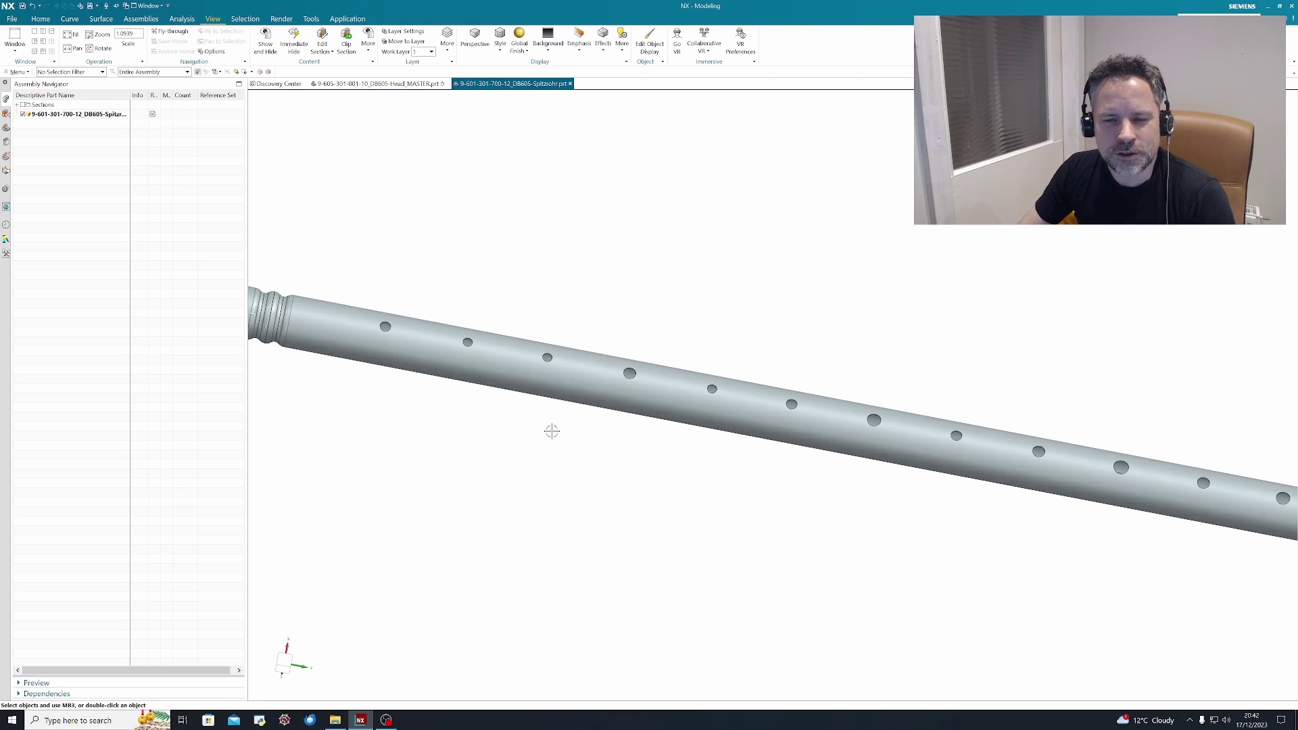
middle_drag(565, 449, 565, 496)
scroll(539, 464, down, 3)
scroll(683, 503, up, 1)
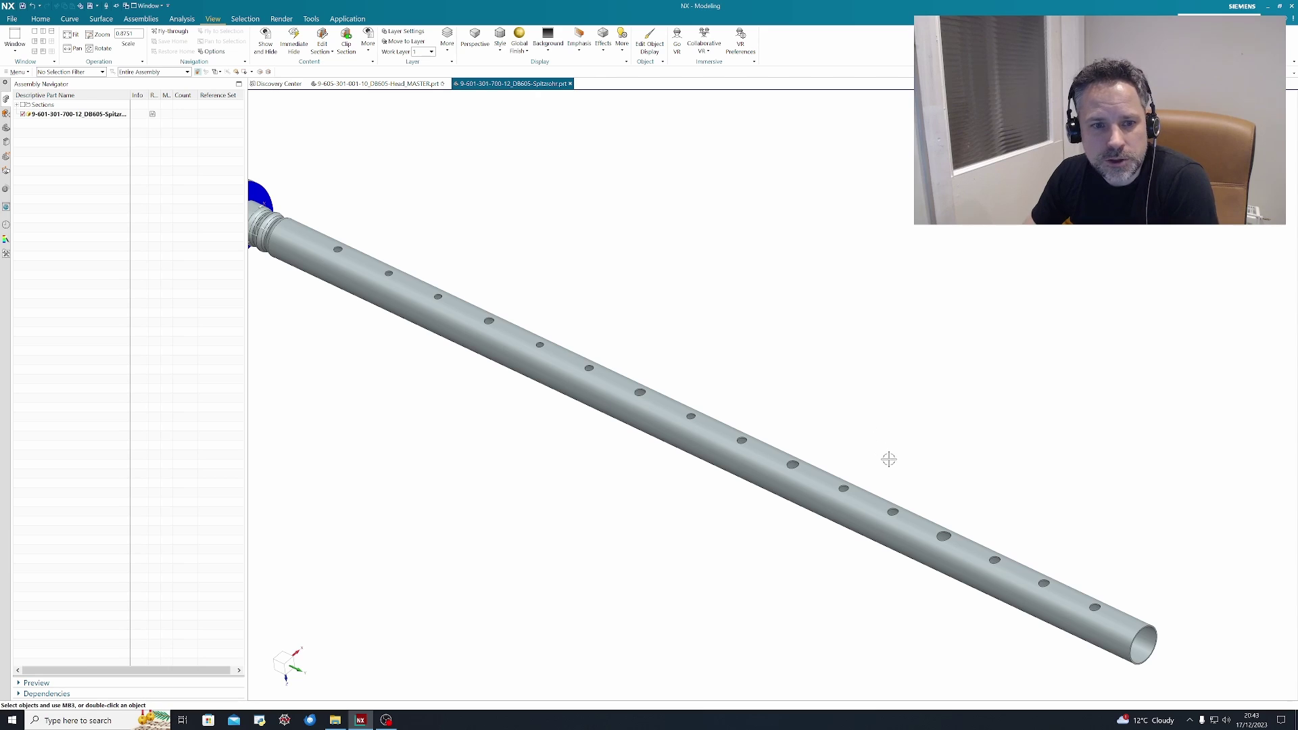
shift+middle_drag(890, 458, 941, 426)
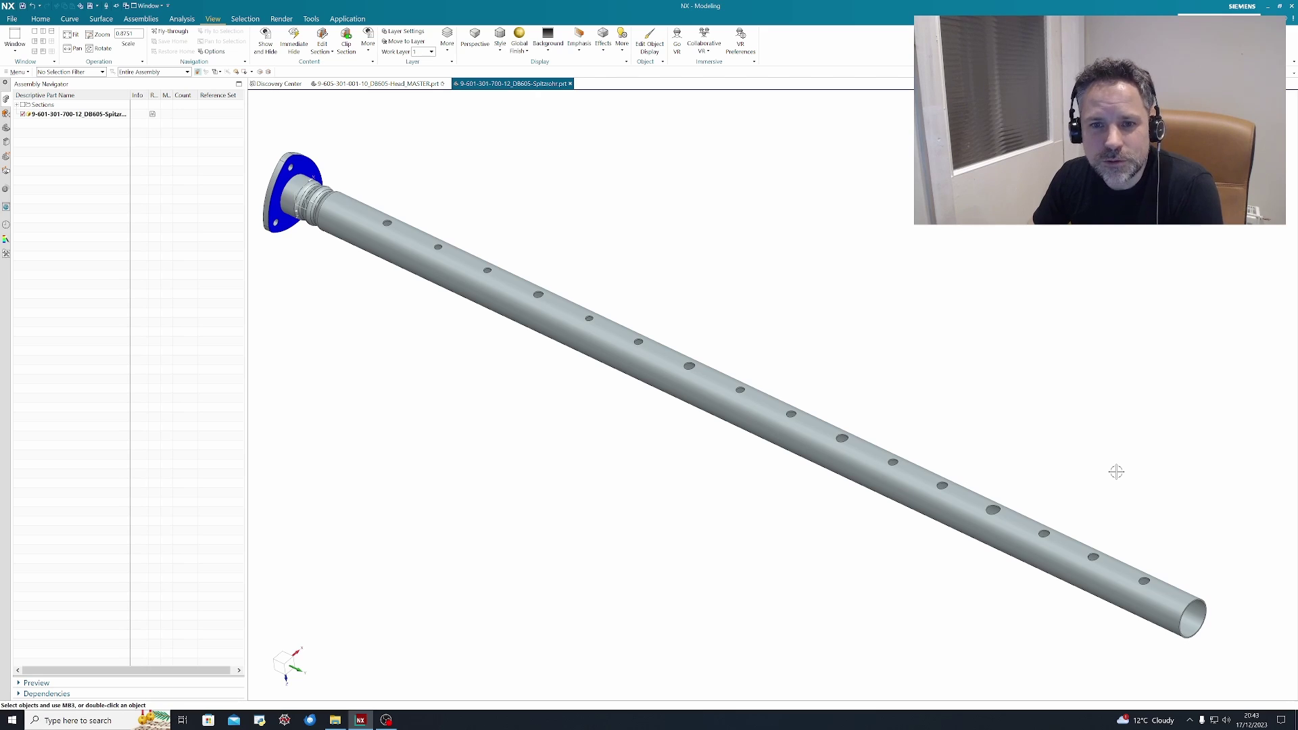
mouse_move(1118, 485)
middle_down()
mouse_move(1106, 472)
mouse_move(1111, 483)
middle_up()
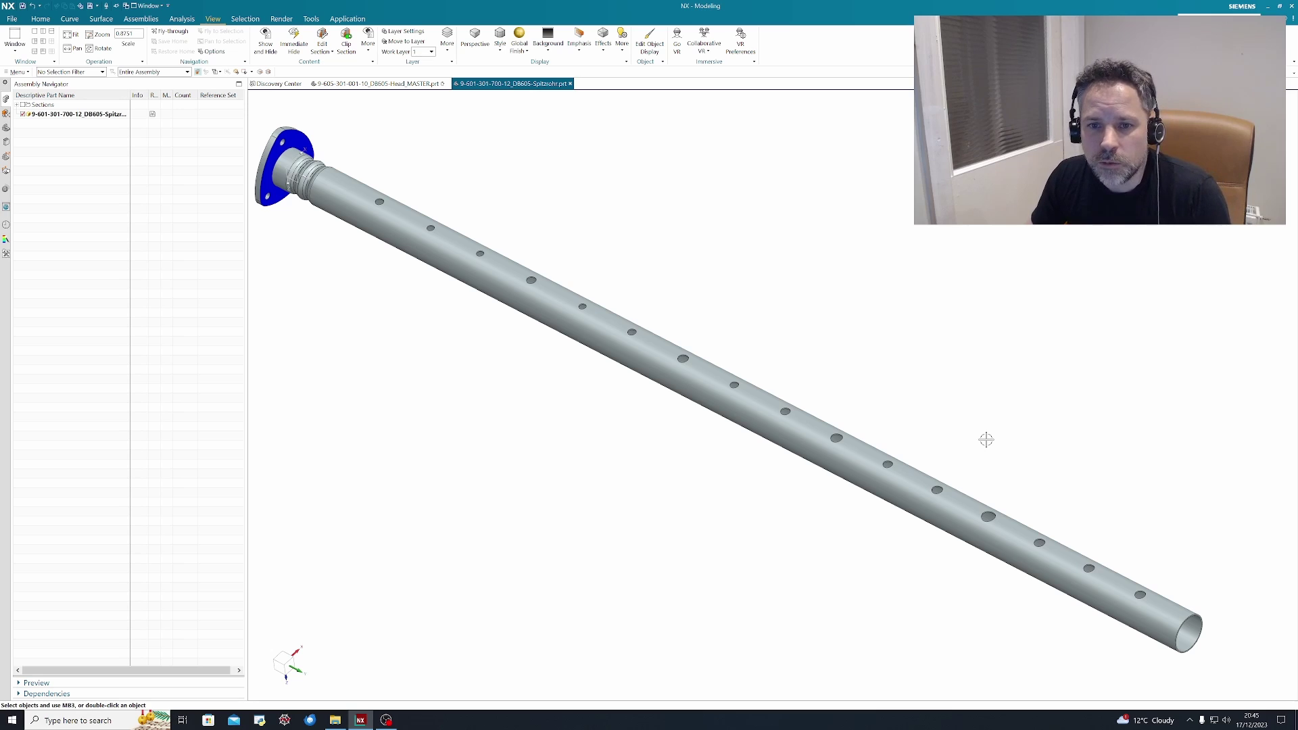
mouse_move(986, 437)
middle_down()
mouse_move(992, 425)
mouse_move(979, 435)
middle_up()
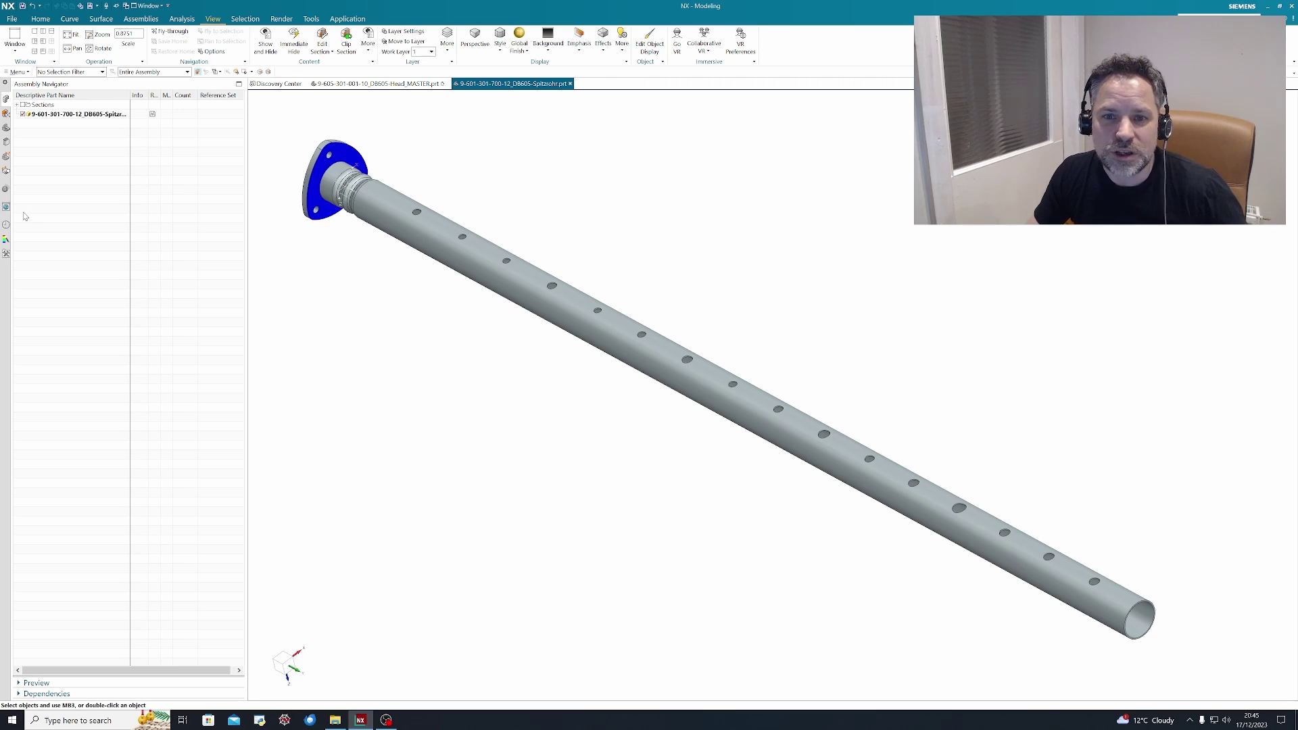
- Return to the DB605-Head_MASTER part with its model history displayed
click(5, 129)
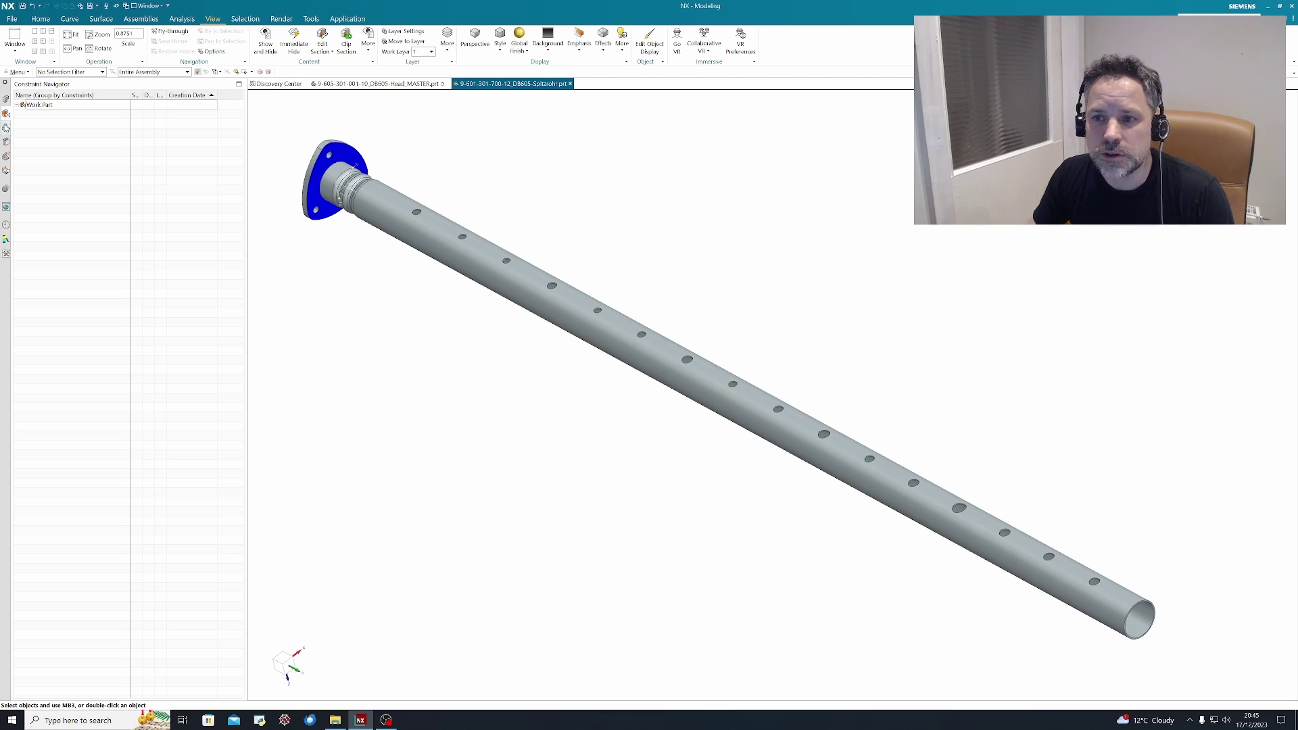
click(379, 83)
scroll(549, 334, down, 6)
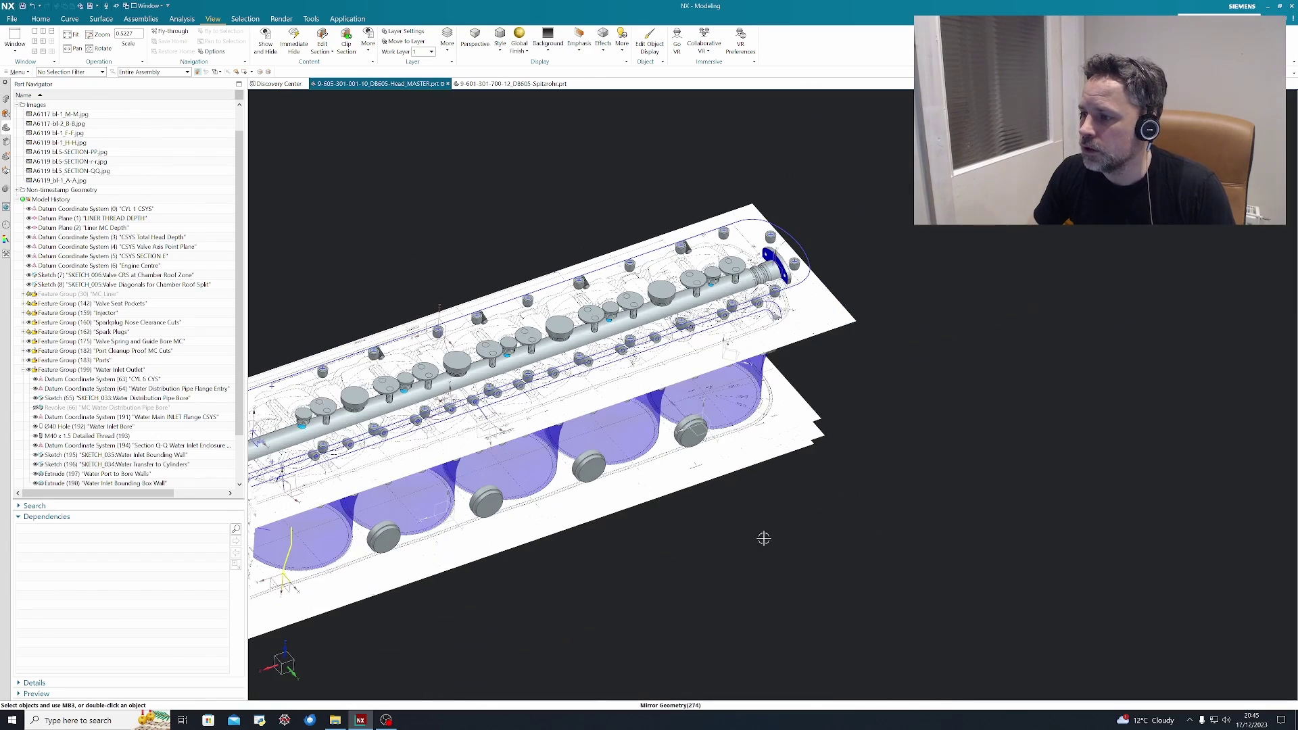
- Examine the water inlet end of the head and the distribution pipe between the valve features over the section B-B drawing
scroll(492, 493, up, 3)
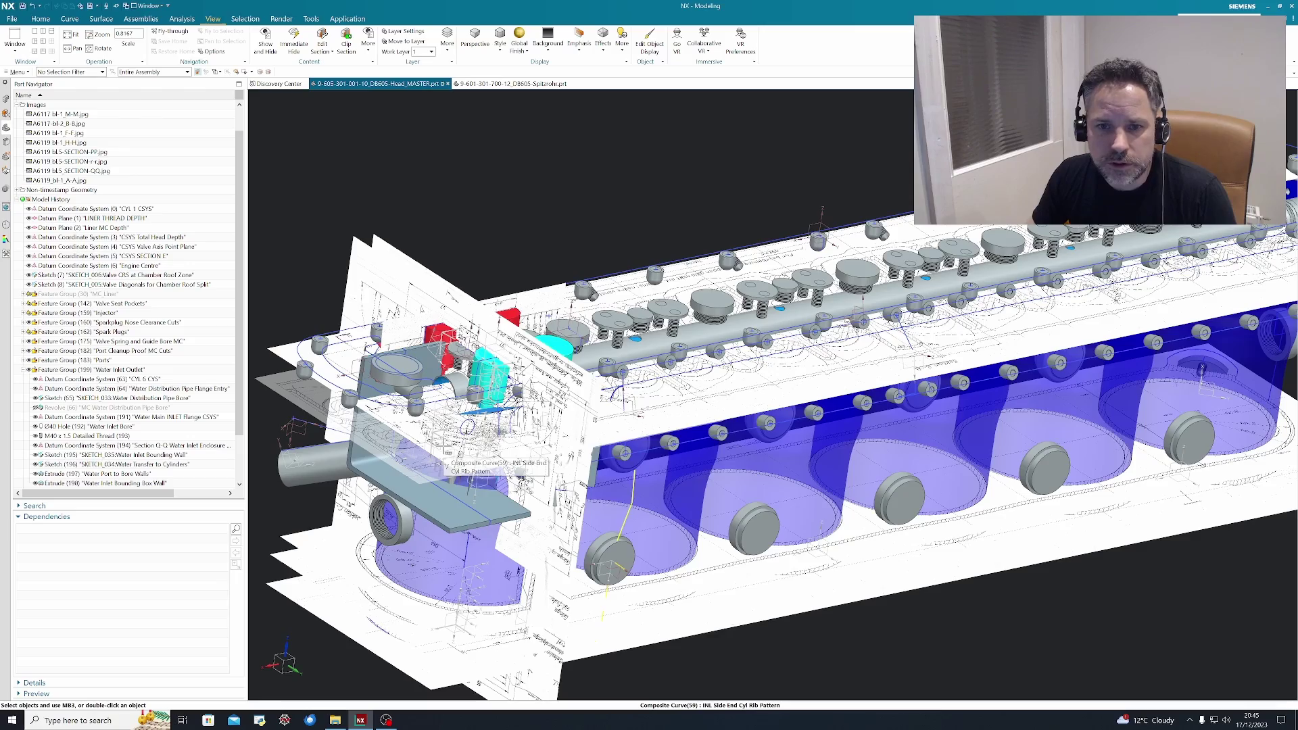
mouse_move(446, 452)
middle_down()
mouse_move(551, 450)
mouse_move(492, 428)
mouse_move(469, 436)
mouse_move(454, 391)
middle_up()
scroll(463, 289, up, 2)
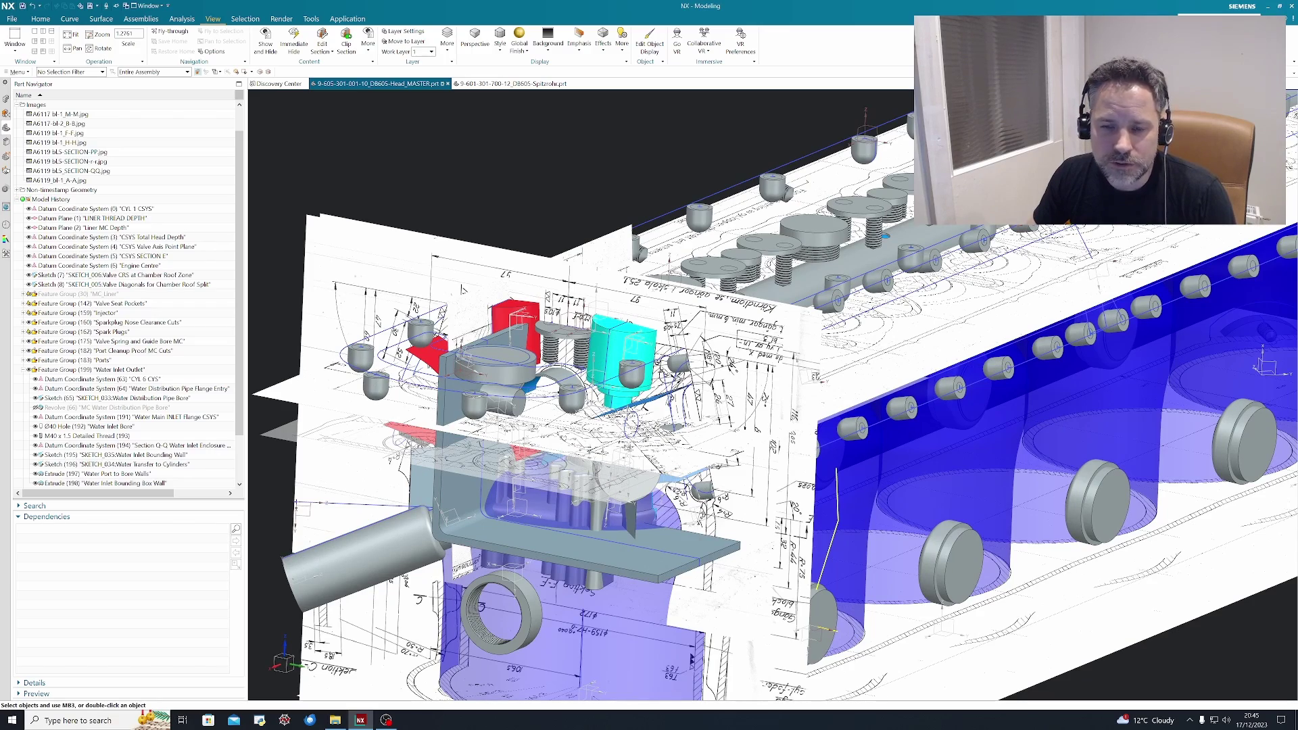
middle_drag(1090, 401, 1055, 379)
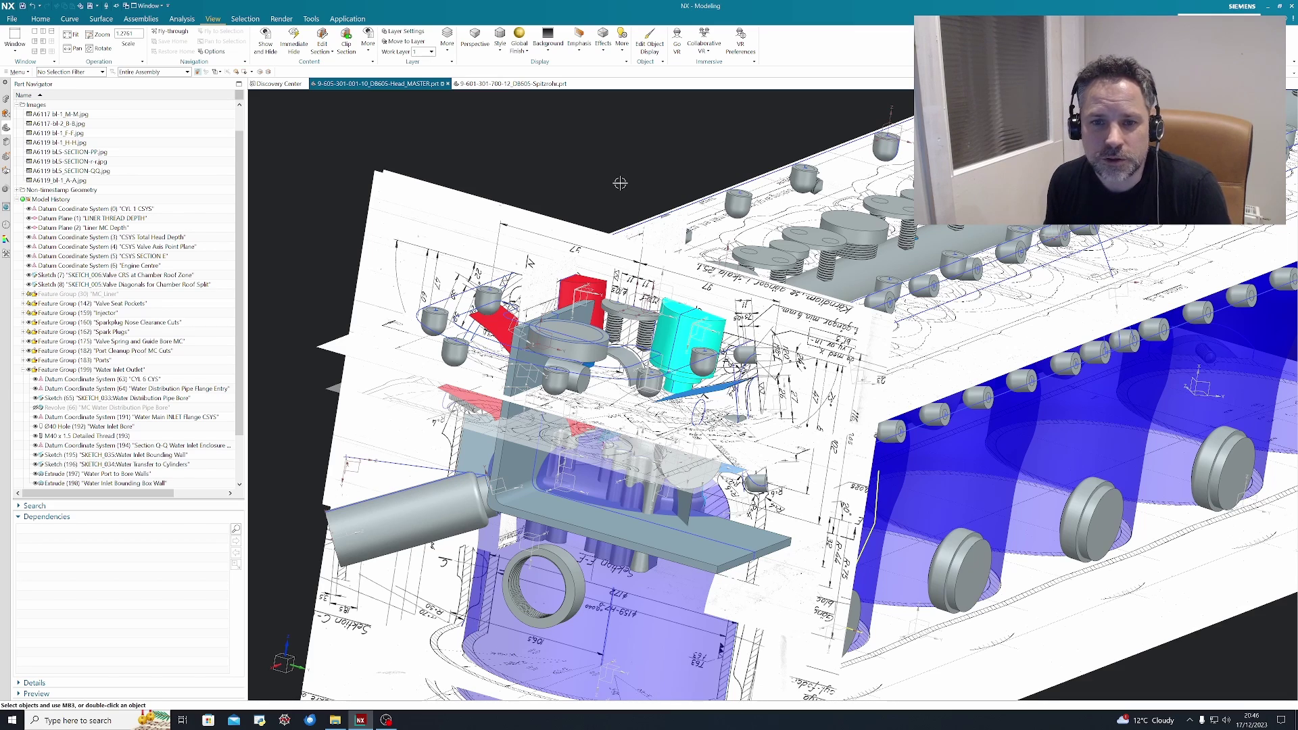
middle_drag(833, 299, 797, 333)
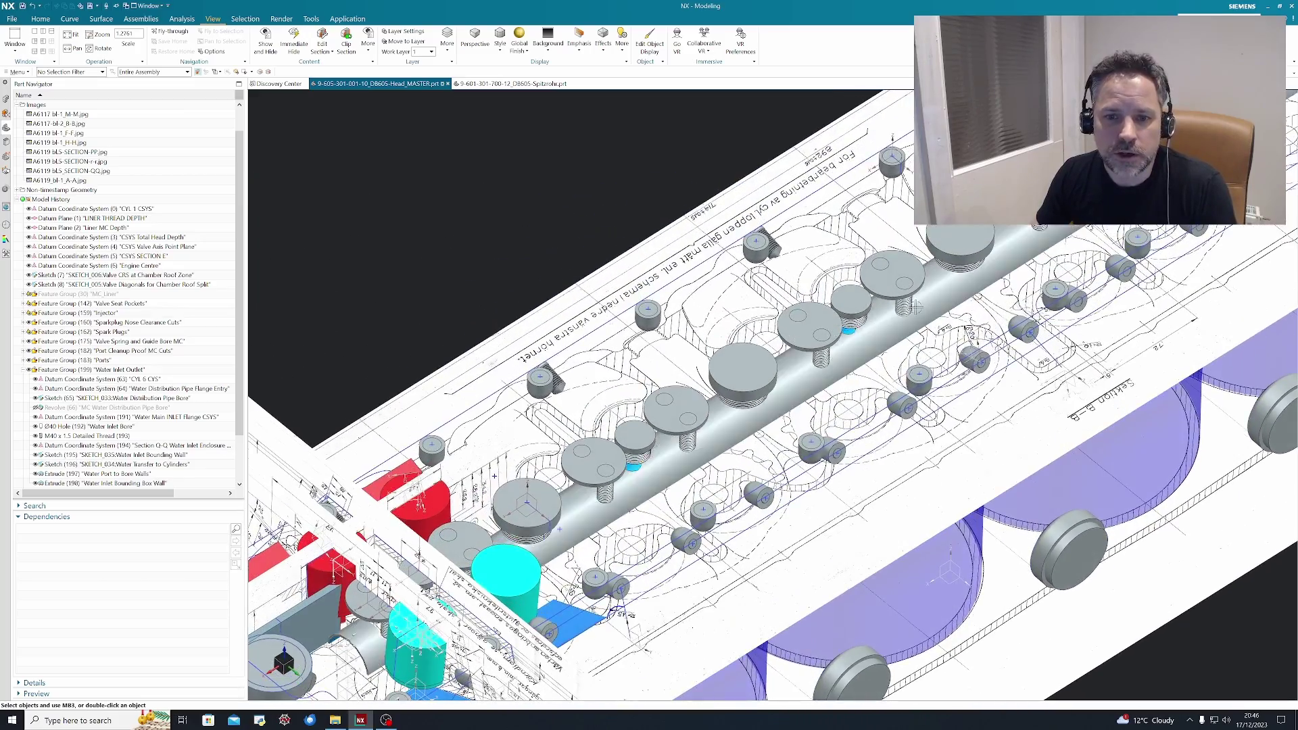
scroll(1024, 365, up, 4)
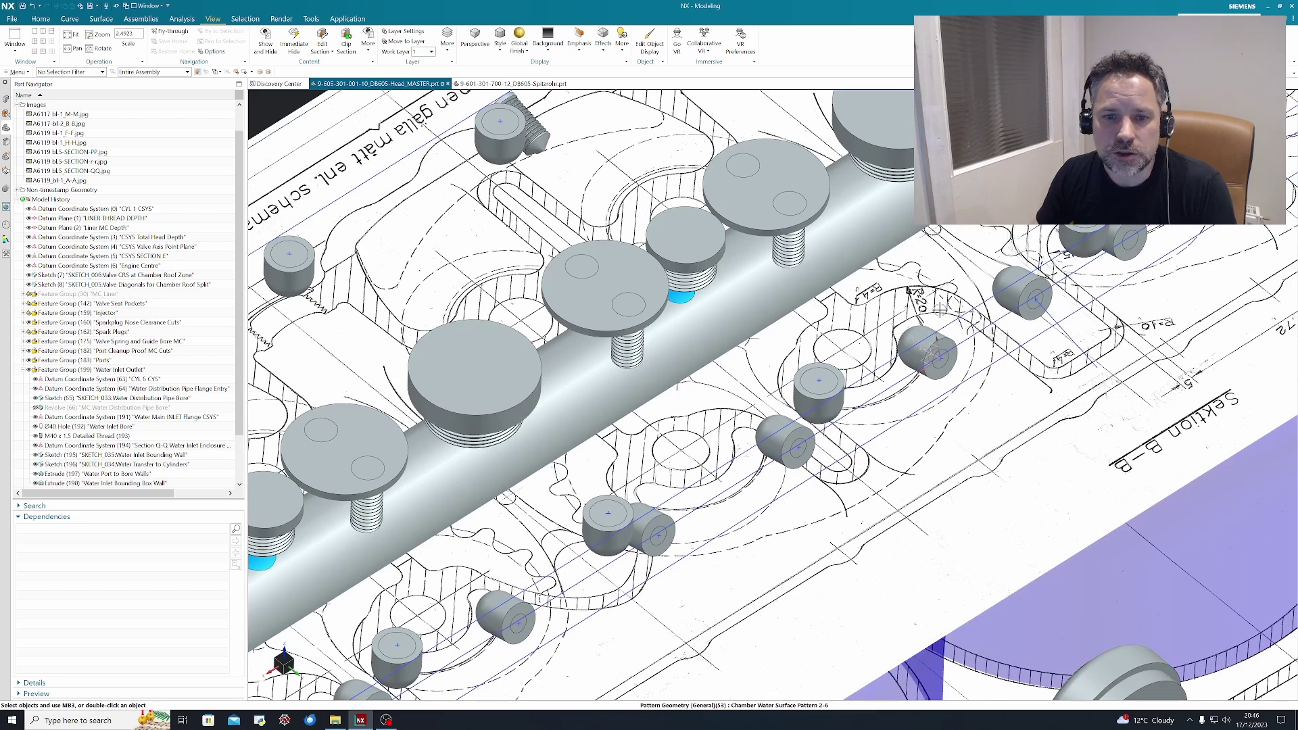
scroll(922, 366, down, 4)
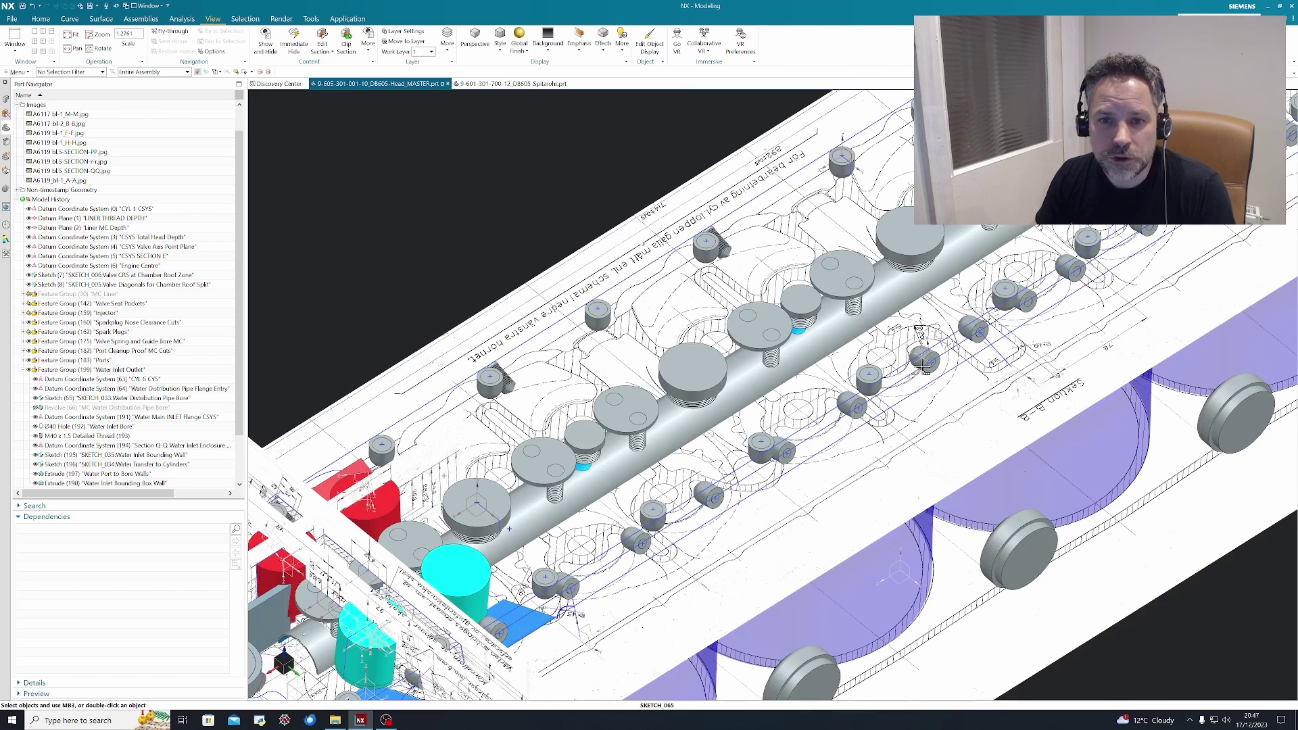
- Examine the horizontal section drawings around the end cylinder bores, core plugs and threaded water inlet from low side angles
middle_drag(1033, 539, 899, 524)
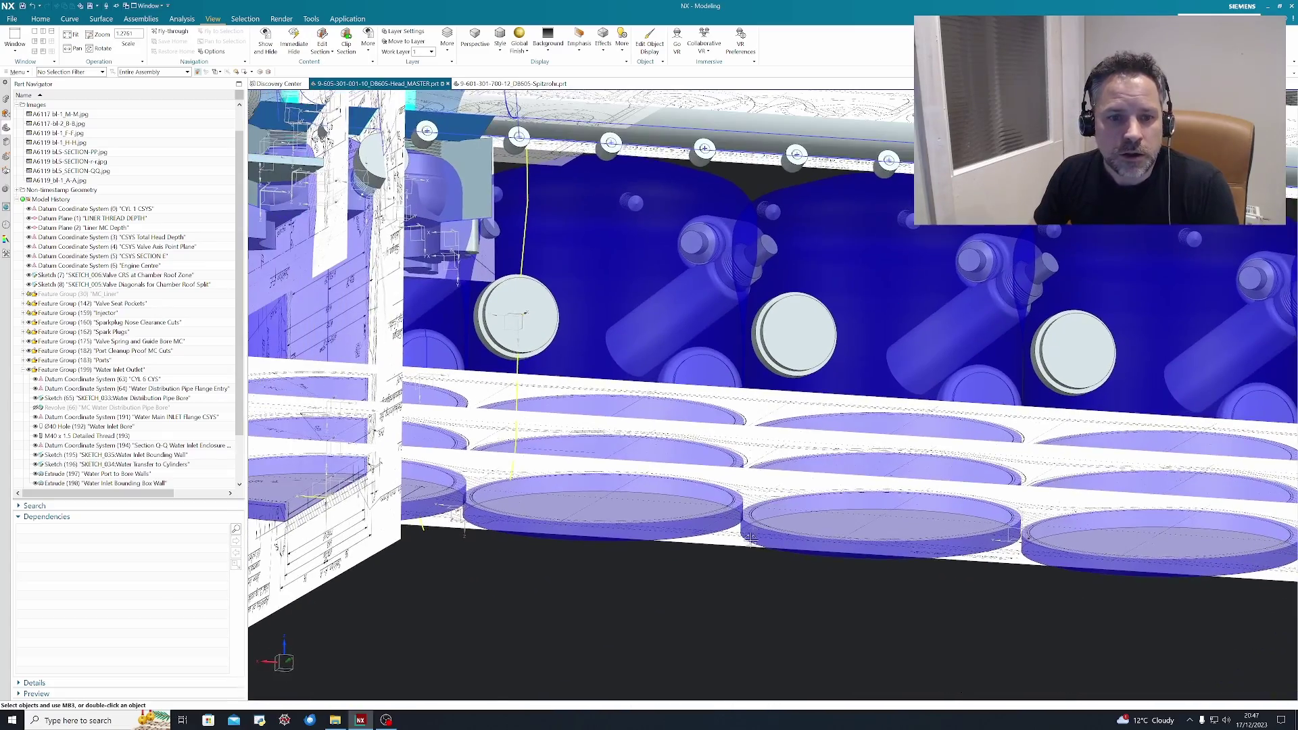
mouse_move(751, 537)
middle_down()
mouse_move(909, 555)
mouse_move(872, 571)
mouse_move(878, 545)
mouse_move(878, 568)
middle_up()
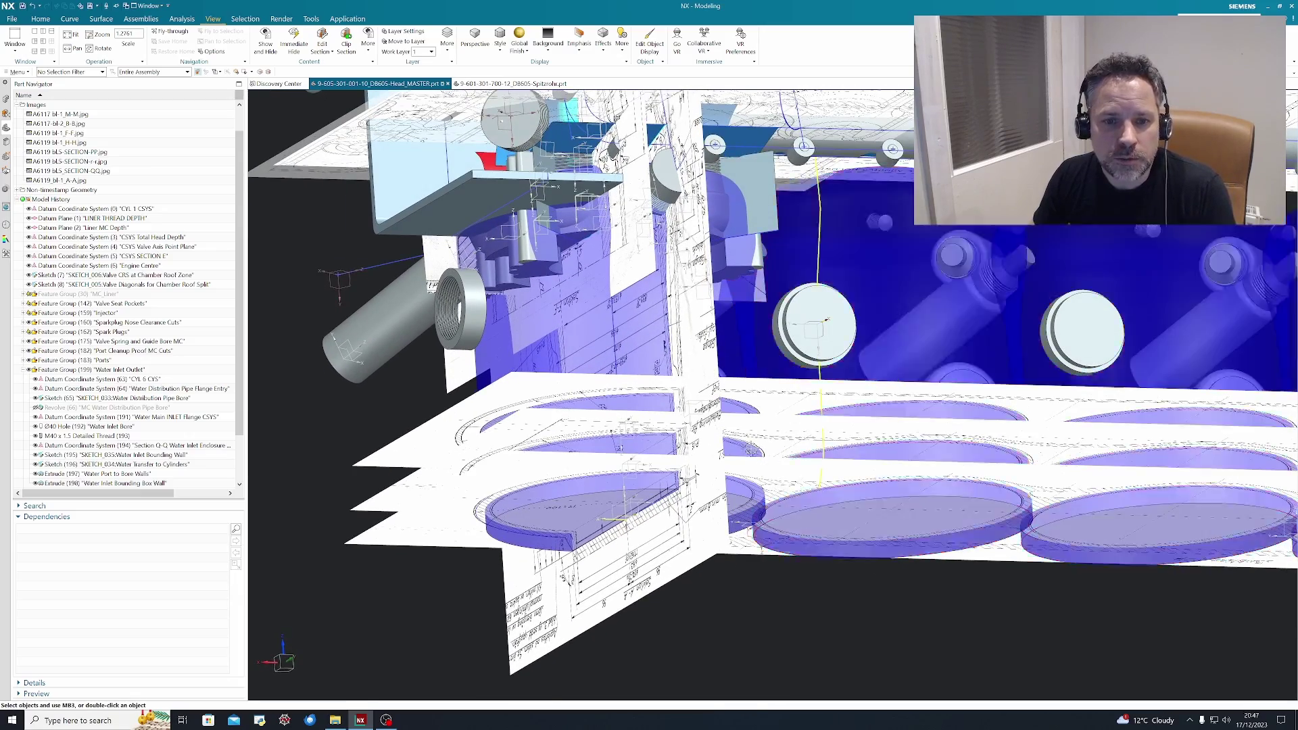
scroll(878, 568, up, 3)
middle_drag(878, 568, 807, 414)
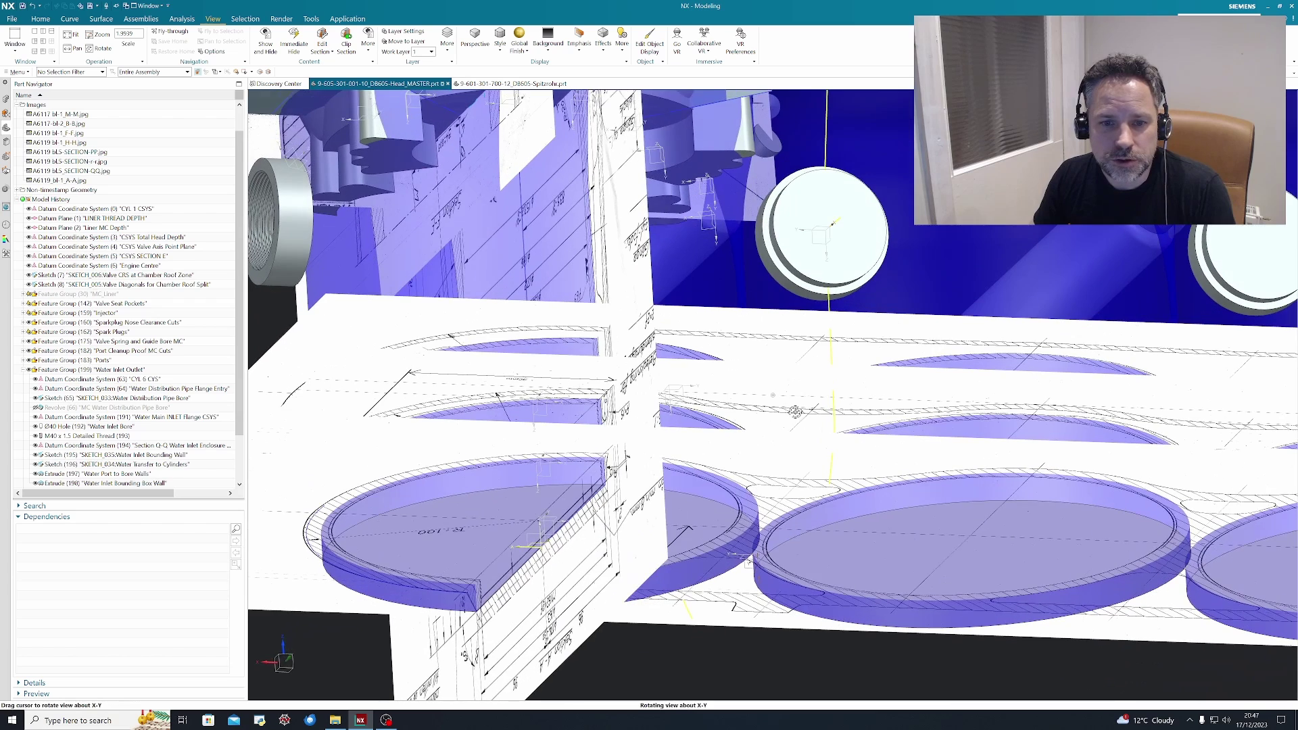
scroll(812, 417, up, 3)
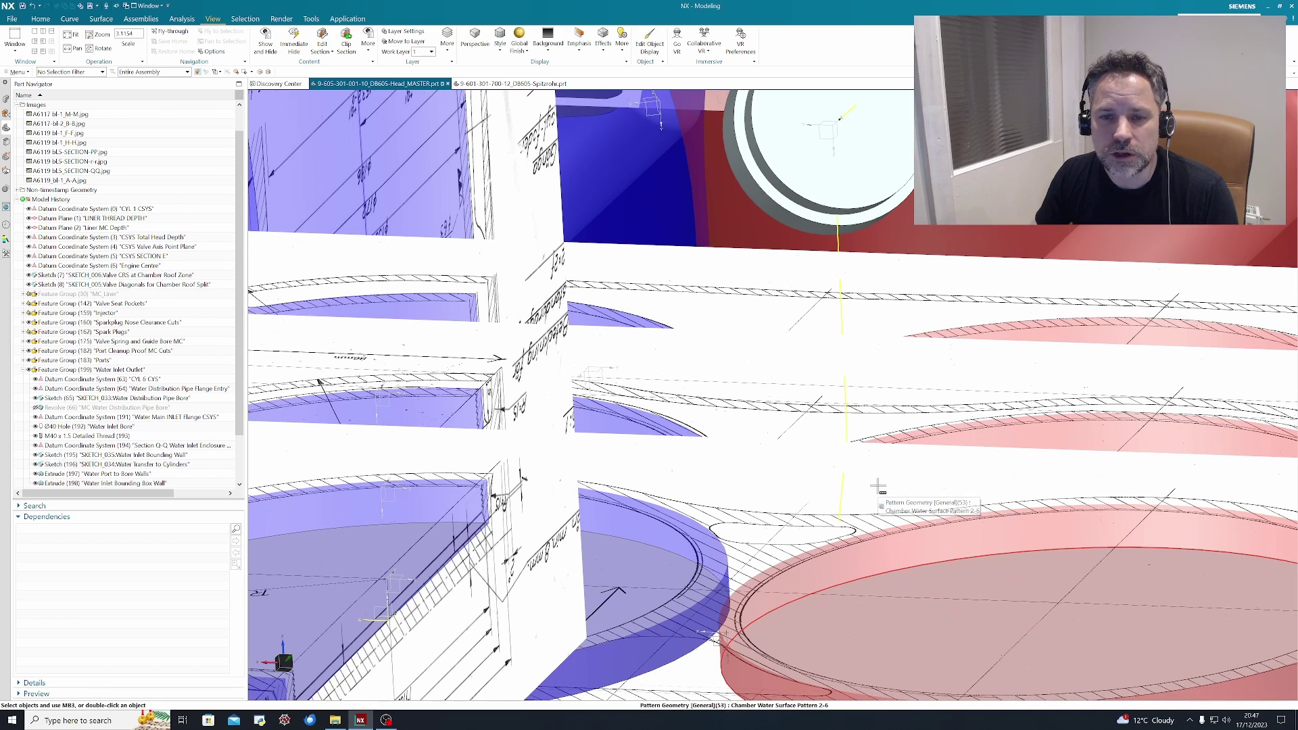
middle_drag(814, 326, 792, 379)
scroll(785, 380, down, 4)
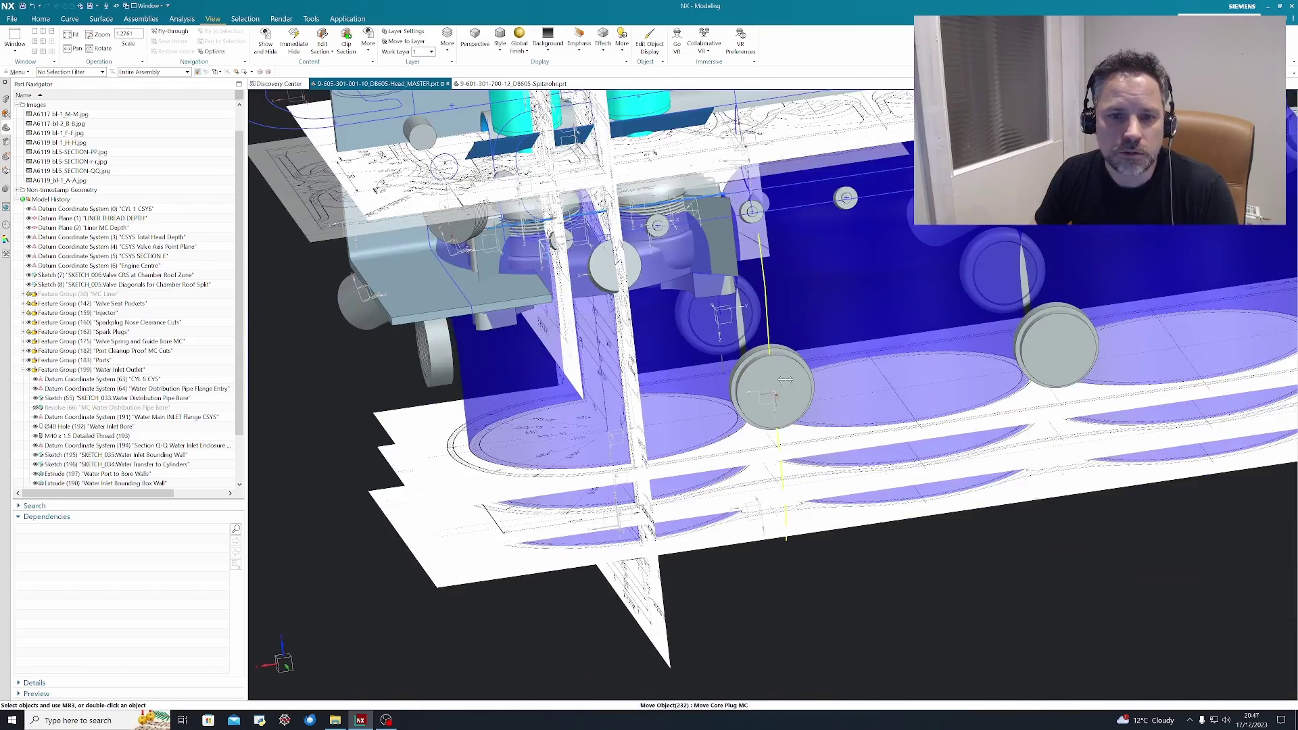
scroll(785, 380, up, 2)
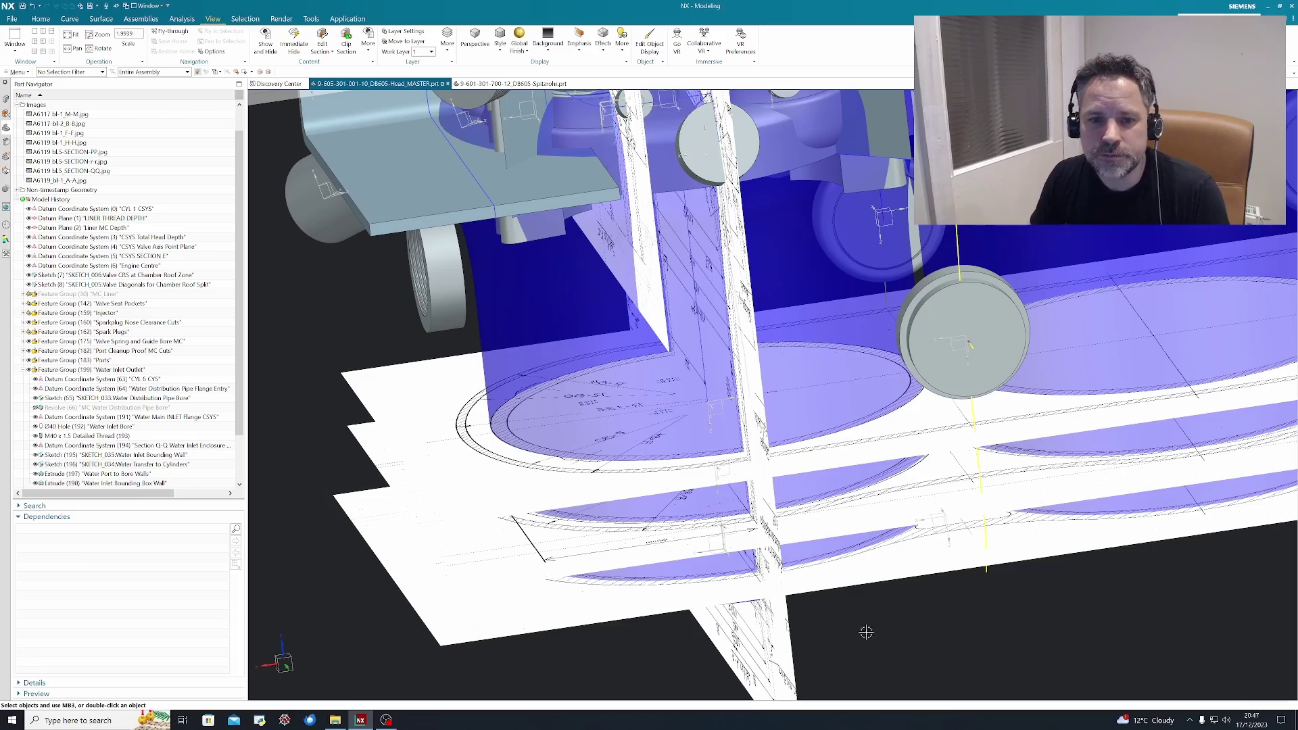
mouse_move(863, 629)
middle_down()
mouse_move(854, 599)
mouse_move(861, 642)
middle_up()
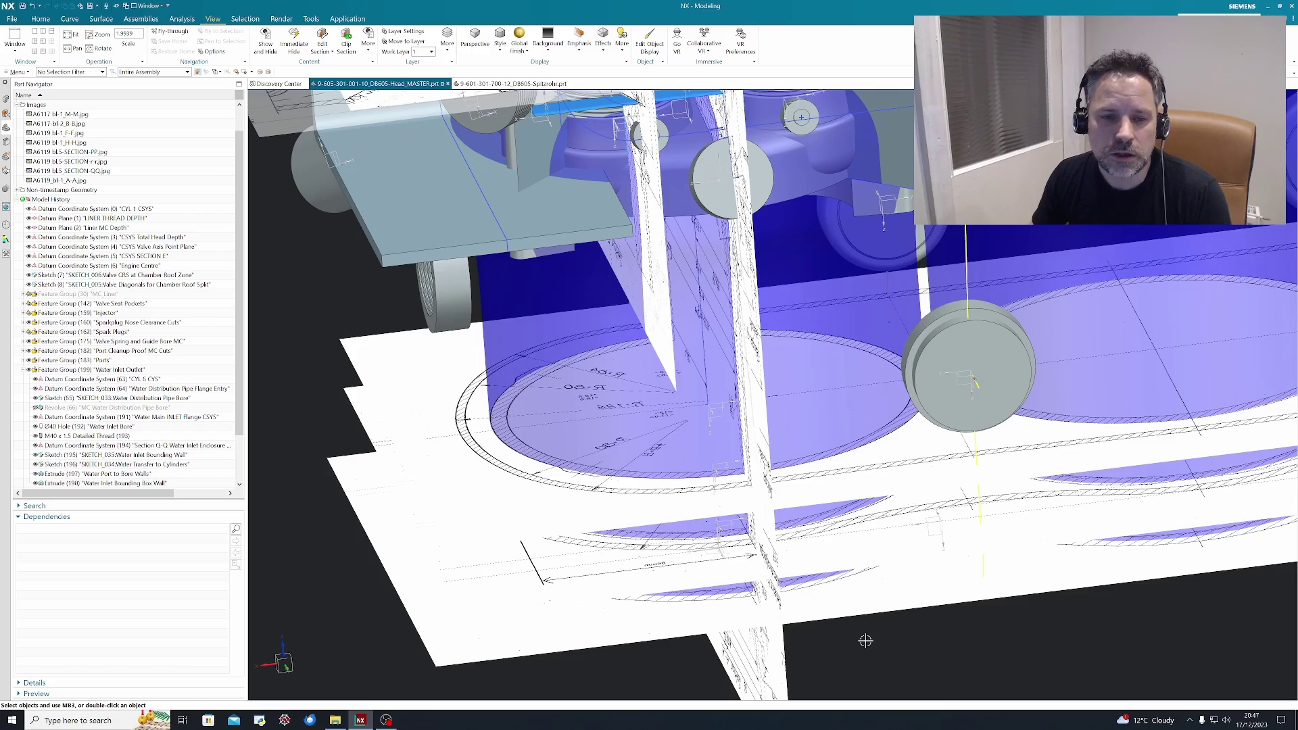
middle_drag(878, 632, 893, 630)
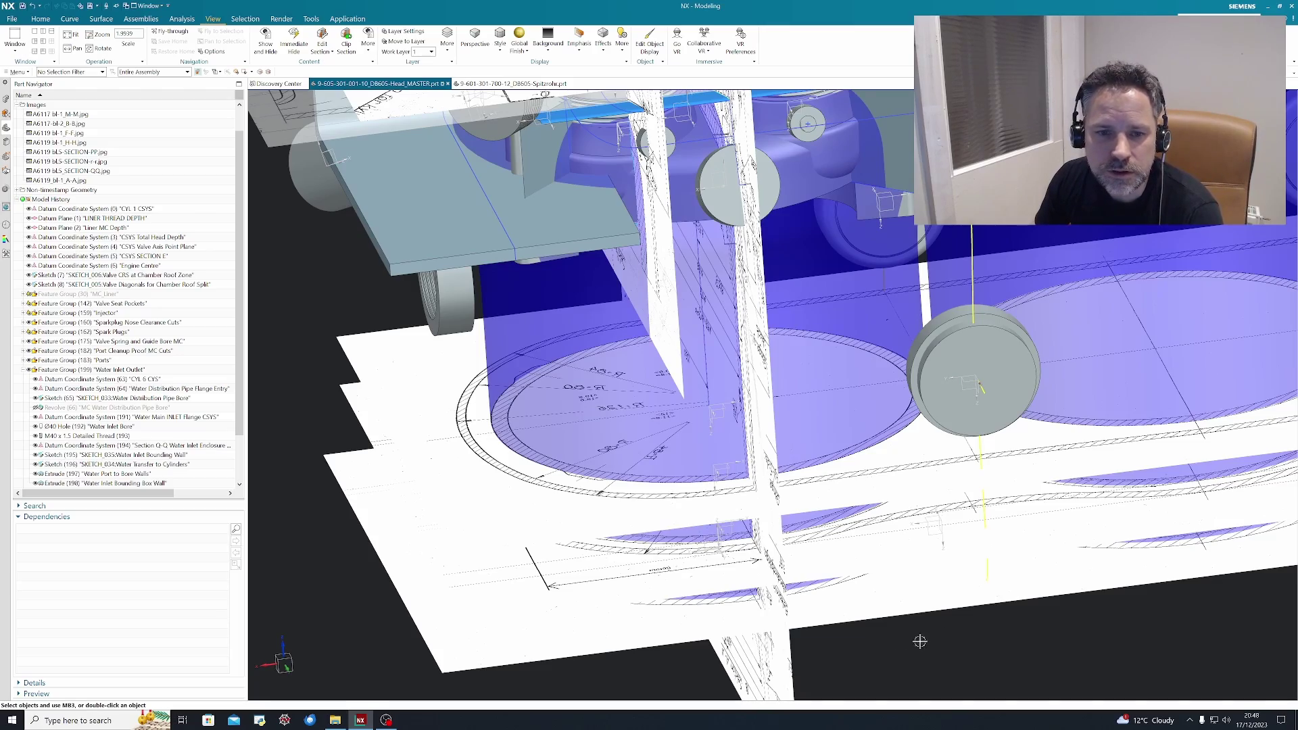
middle_drag(956, 626, 989, 636)
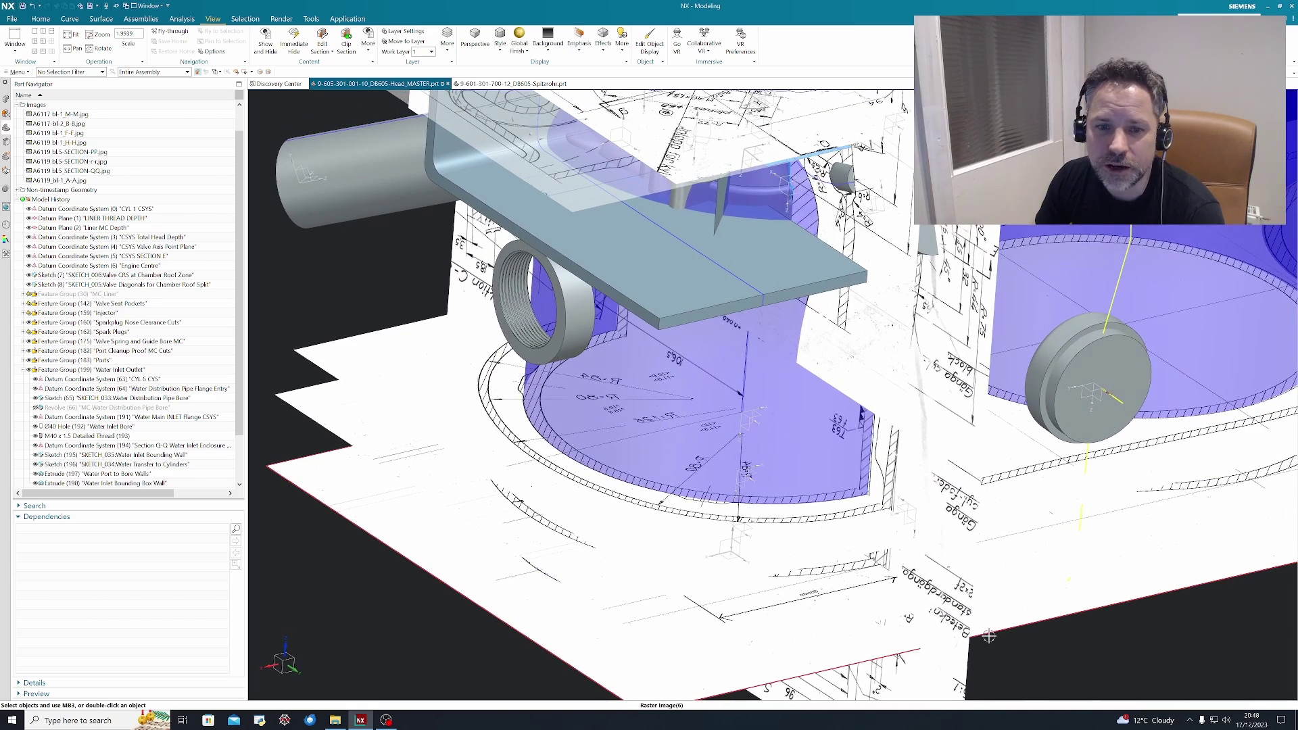
- Examine the hatched wall outlines and radii in the section drawings around the end cylinder bore against the chamber water surface
scroll(534, 460, up, 3)
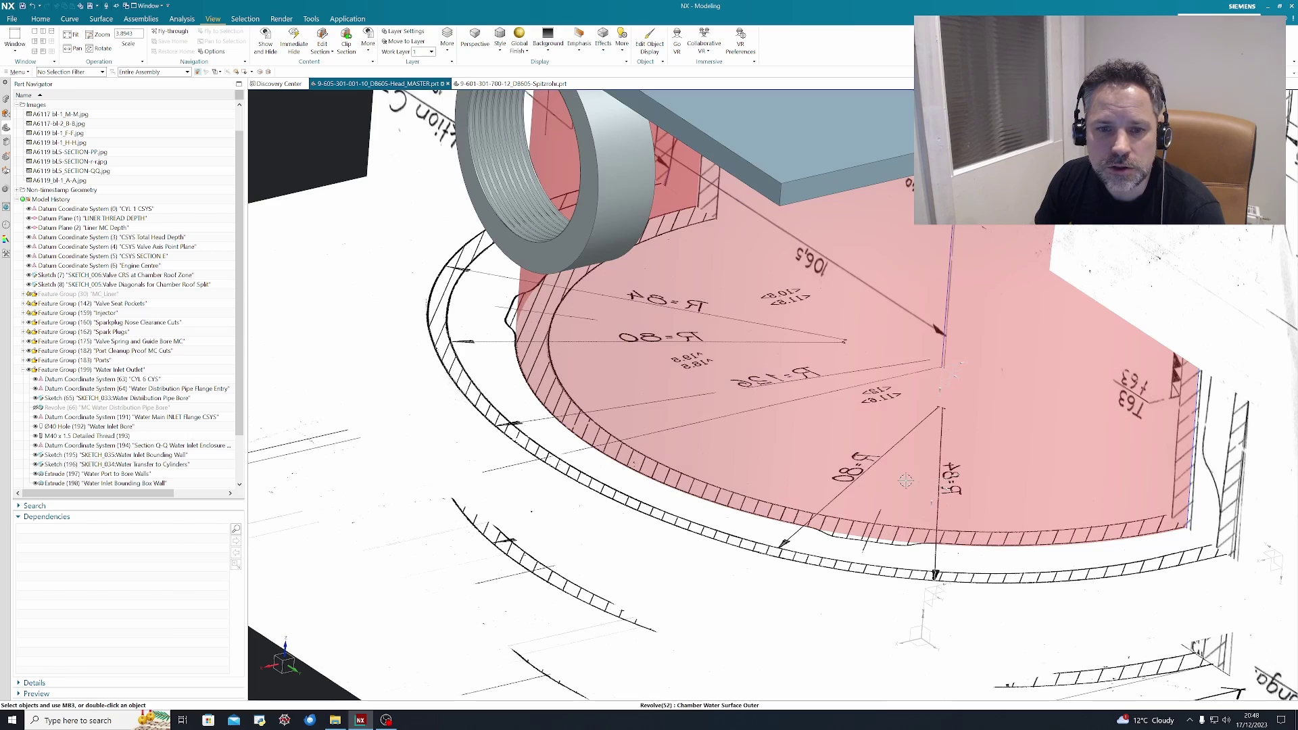
scroll(872, 485, up, 1)
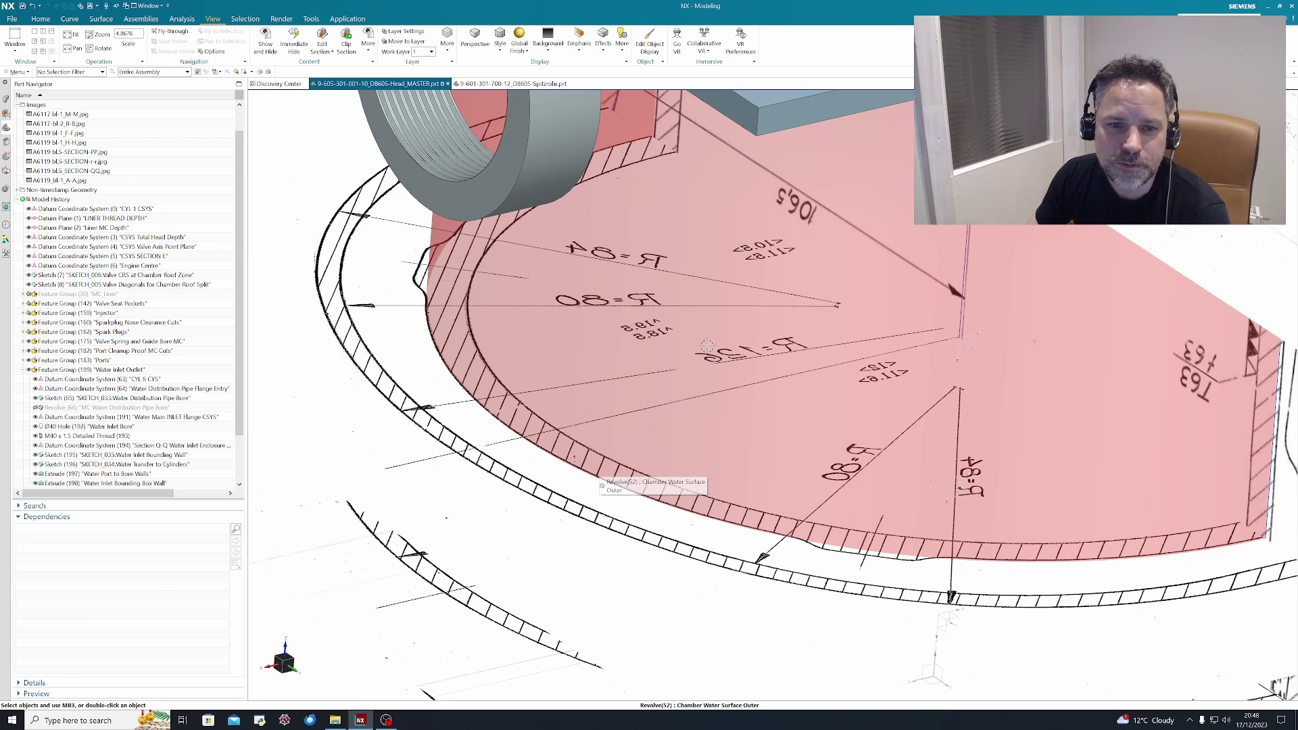
scroll(712, 345, down, 5)
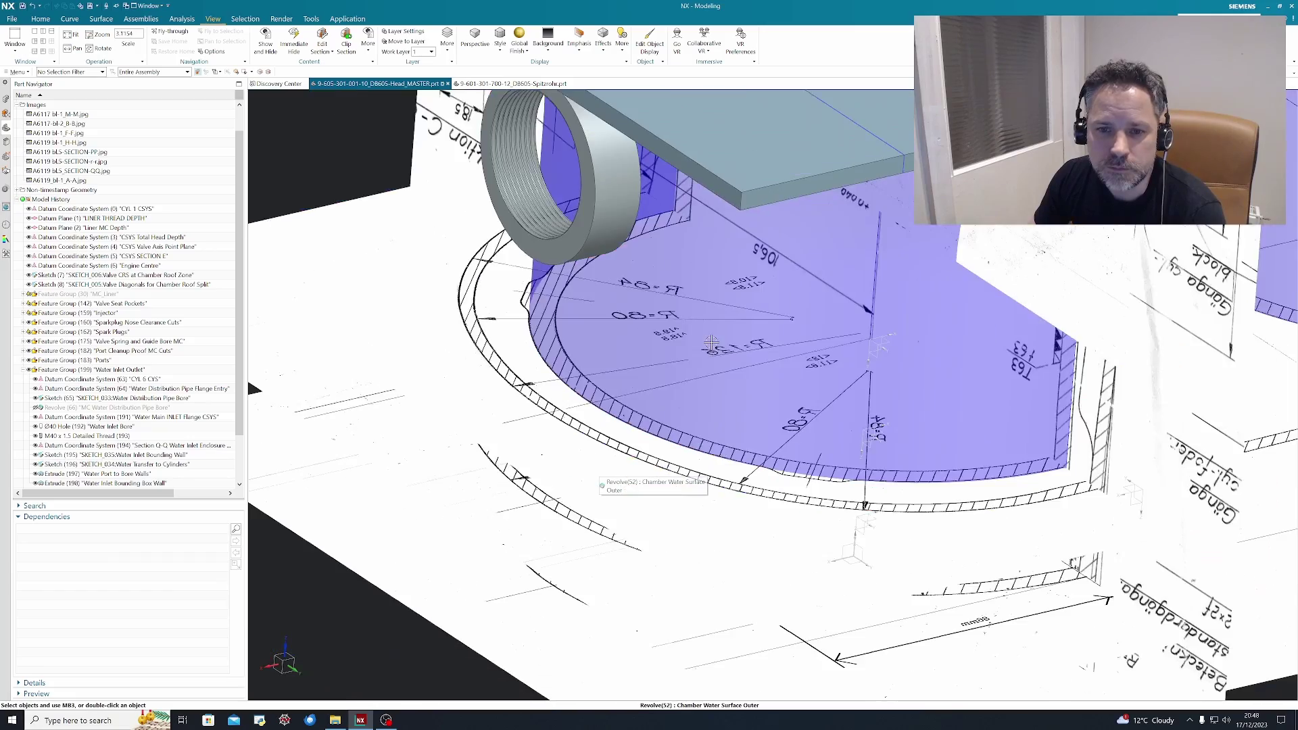
middle_drag(712, 345, 568, 368)
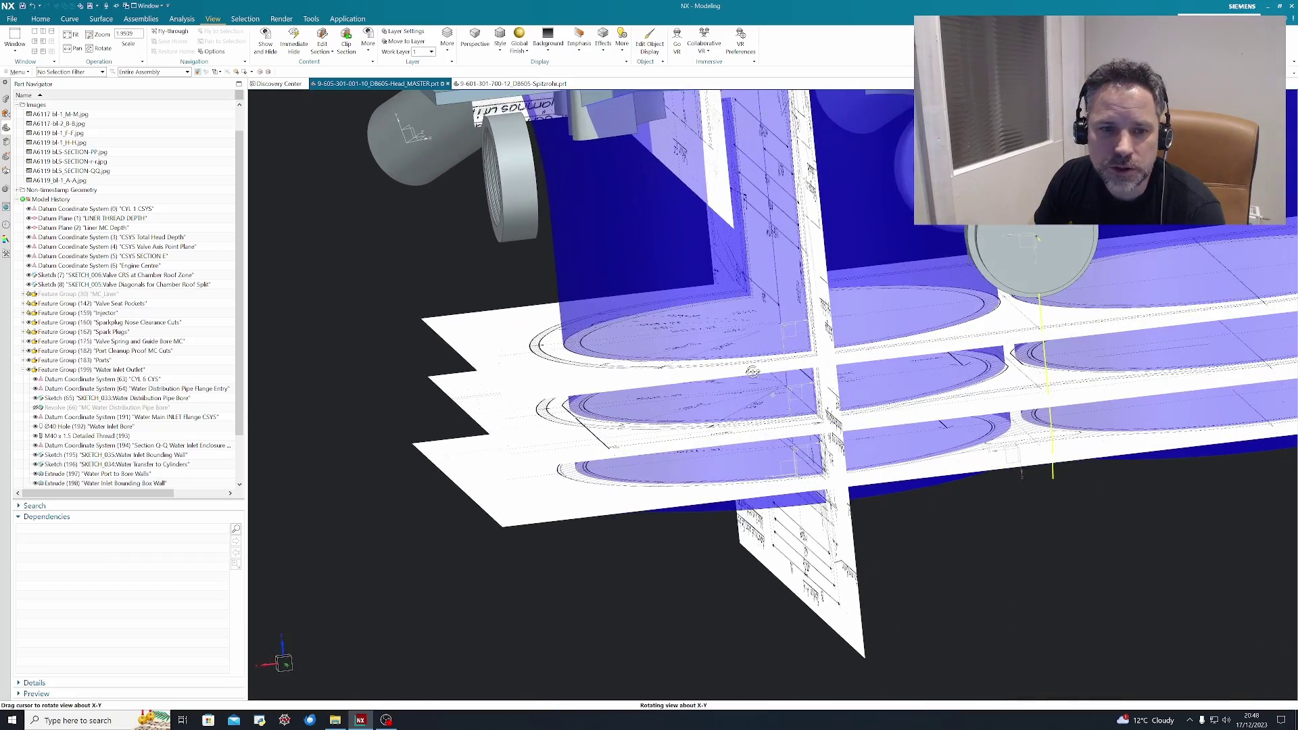
middle_drag(590, 412, 689, 369)
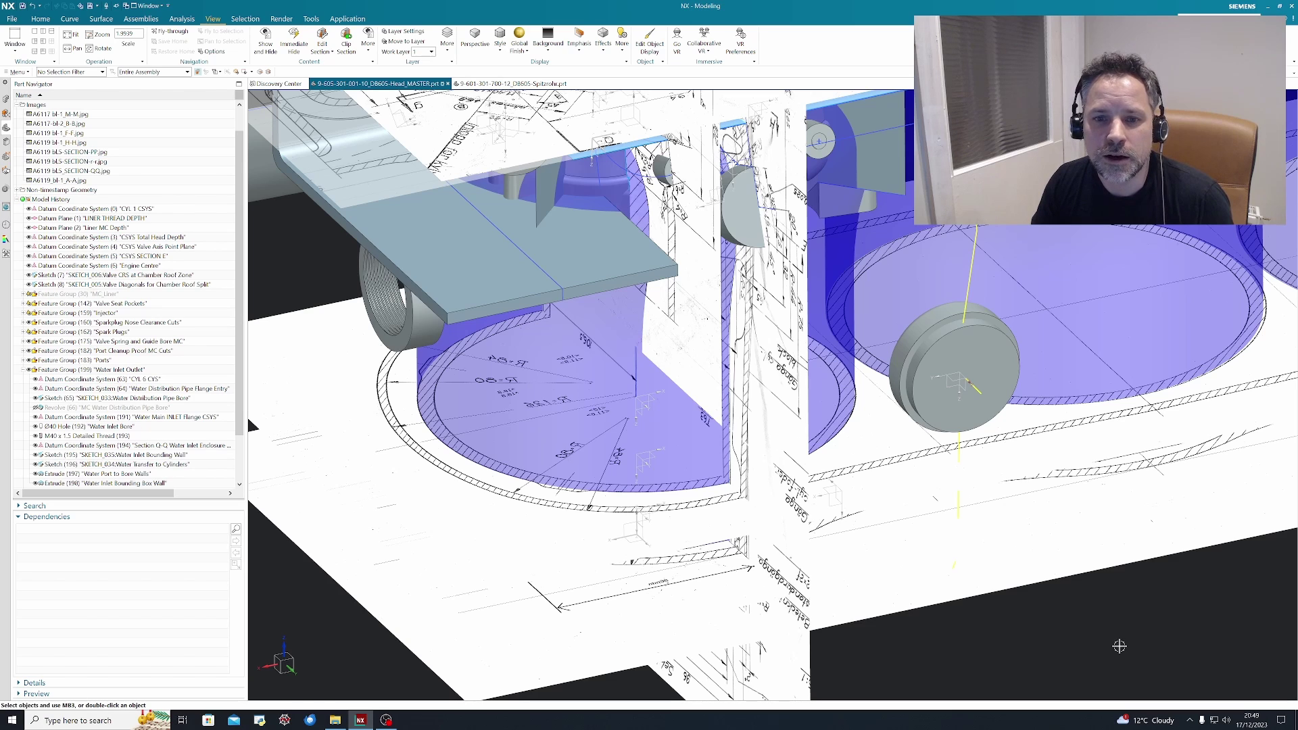
- Examine the distribution pipe's spray holes from the side, above the chamber water surfaces and over the section drawing
scroll(1120, 646, down, 5)
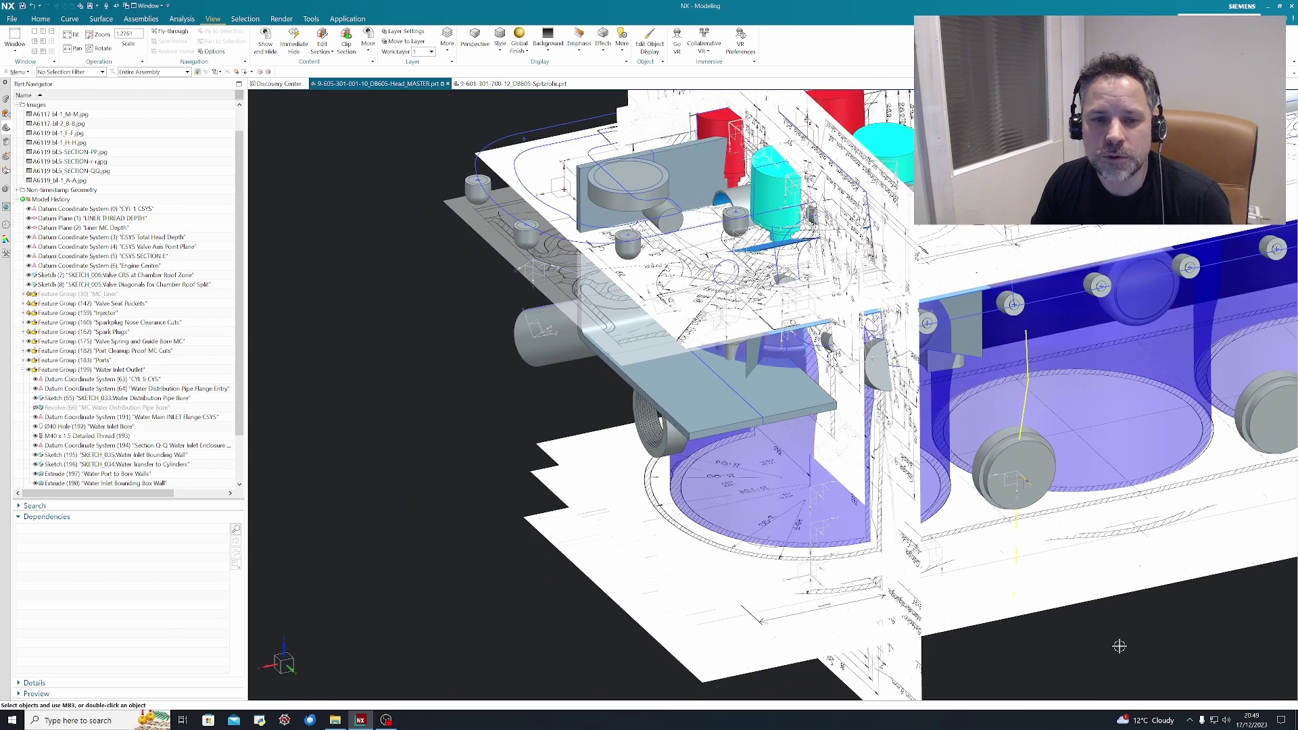
scroll(854, 602, up, 3)
middle_drag(854, 602, 850, 471)
mouse_move(842, 439)
middle_down()
mouse_move(652, 491)
mouse_move(877, 464)
mouse_move(835, 392)
mouse_move(900, 368)
middle_up()
scroll(653, 491, up, 3)
scroll(839, 391, up, 6)
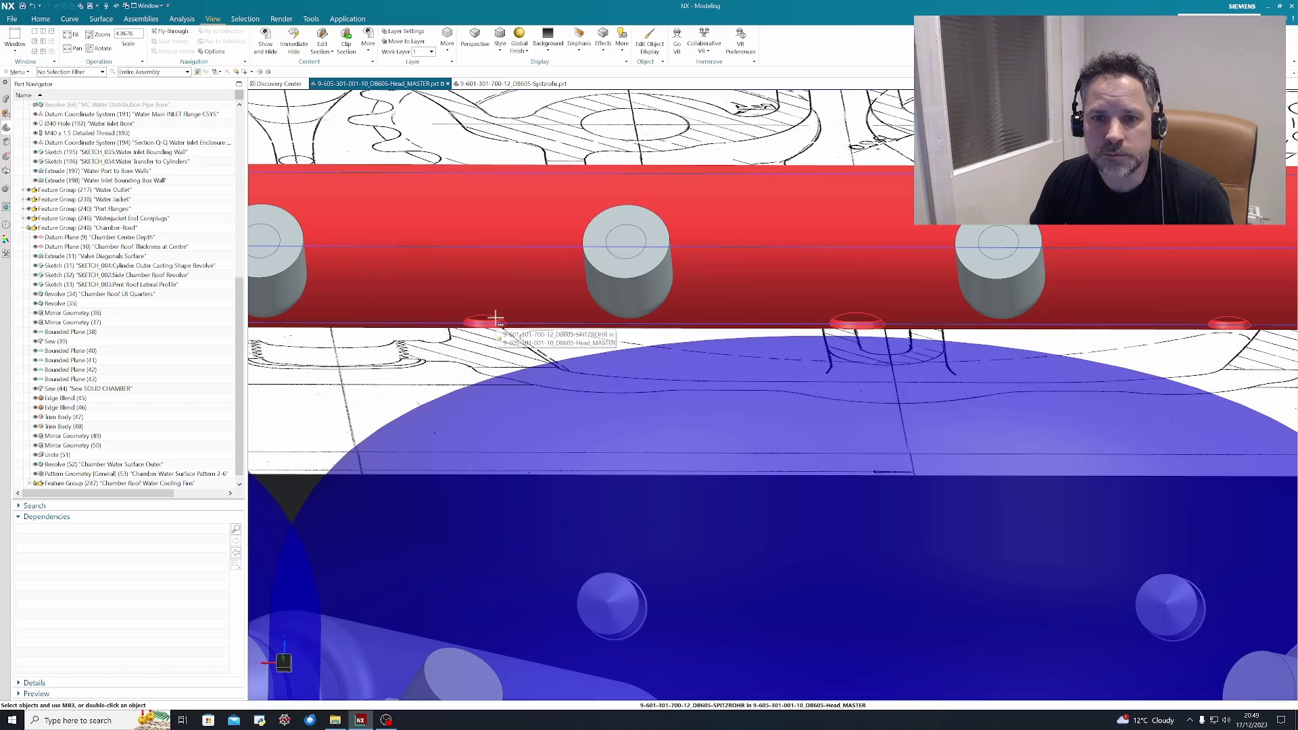
scroll(495, 318, down, 8)
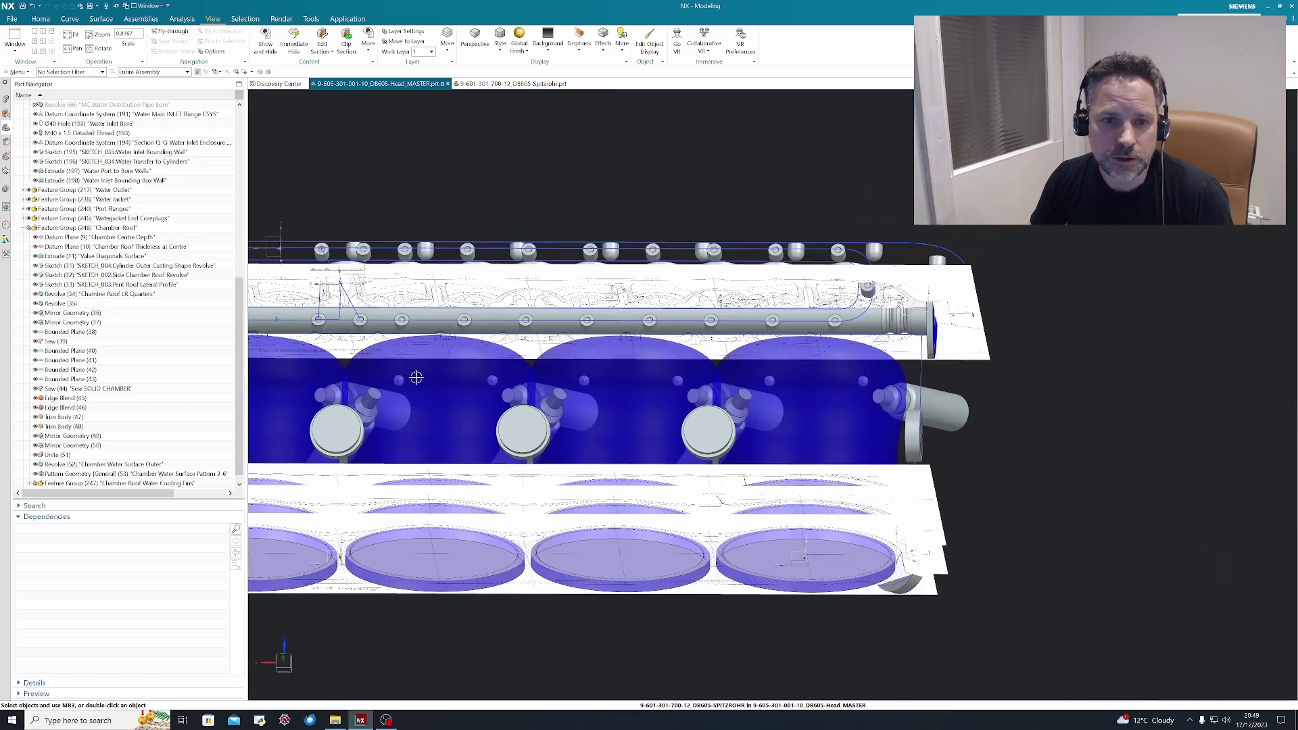
- Examine the water inlet end from the front, including the bounding box wall, the port-to-bore walls and the threaded inlet
middle_drag(367, 357, 705, 429)
scroll(739, 364, up, 8)
scroll(763, 485, up, 5)
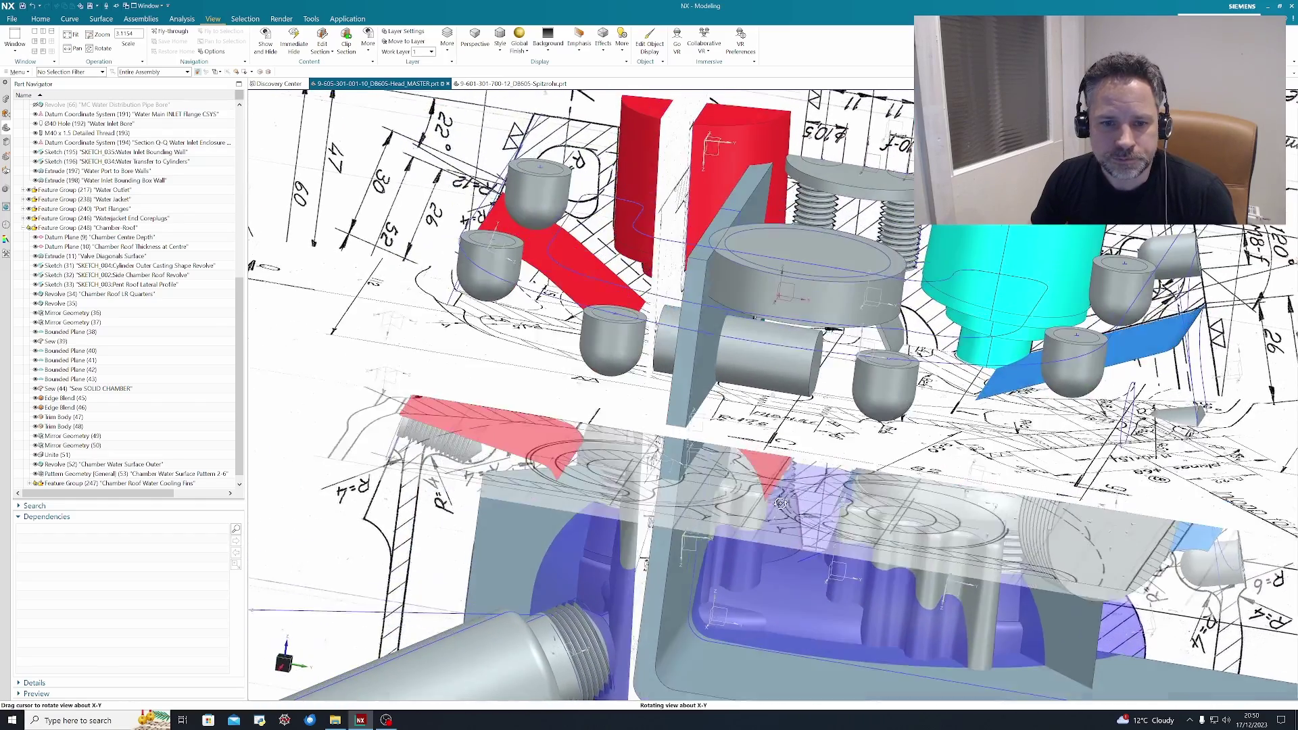
scroll(837, 574, up, 2)
shift+middle_drag(837, 575, 899, 412)
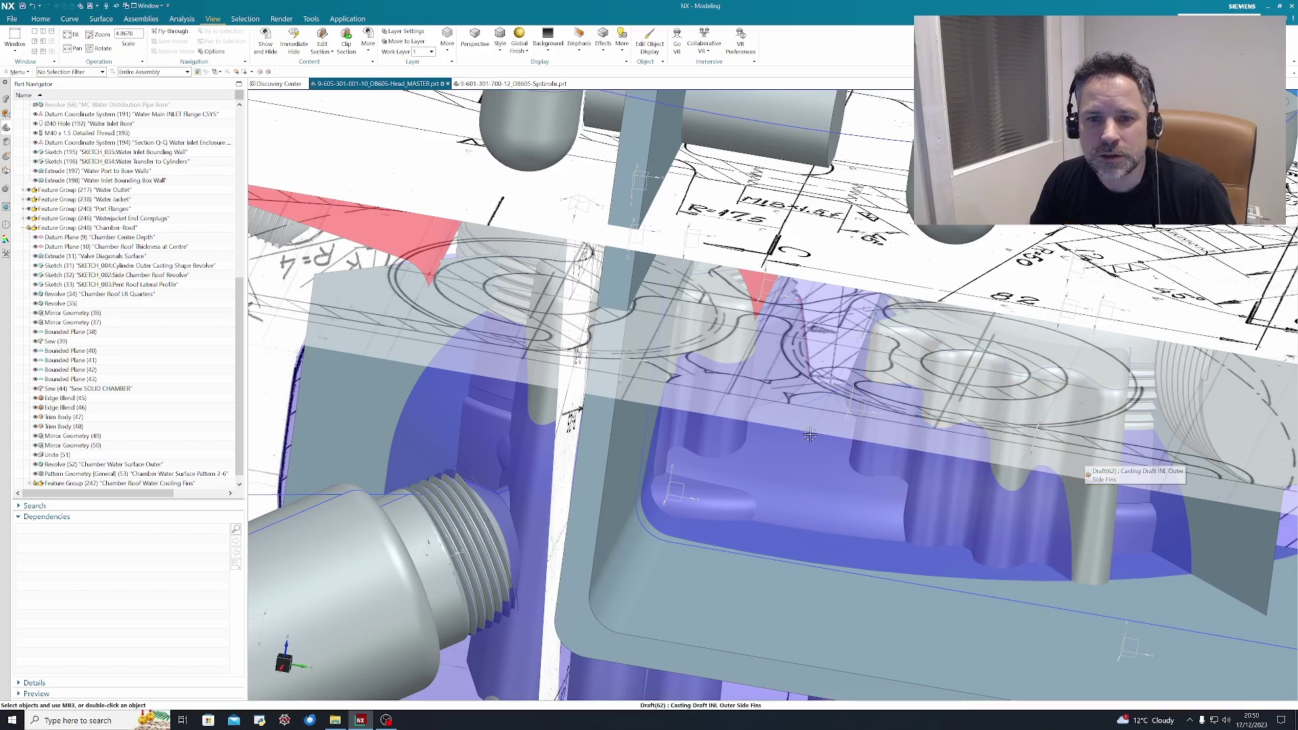
scroll(809, 429, down, 3)
scroll(809, 429, down, 3)
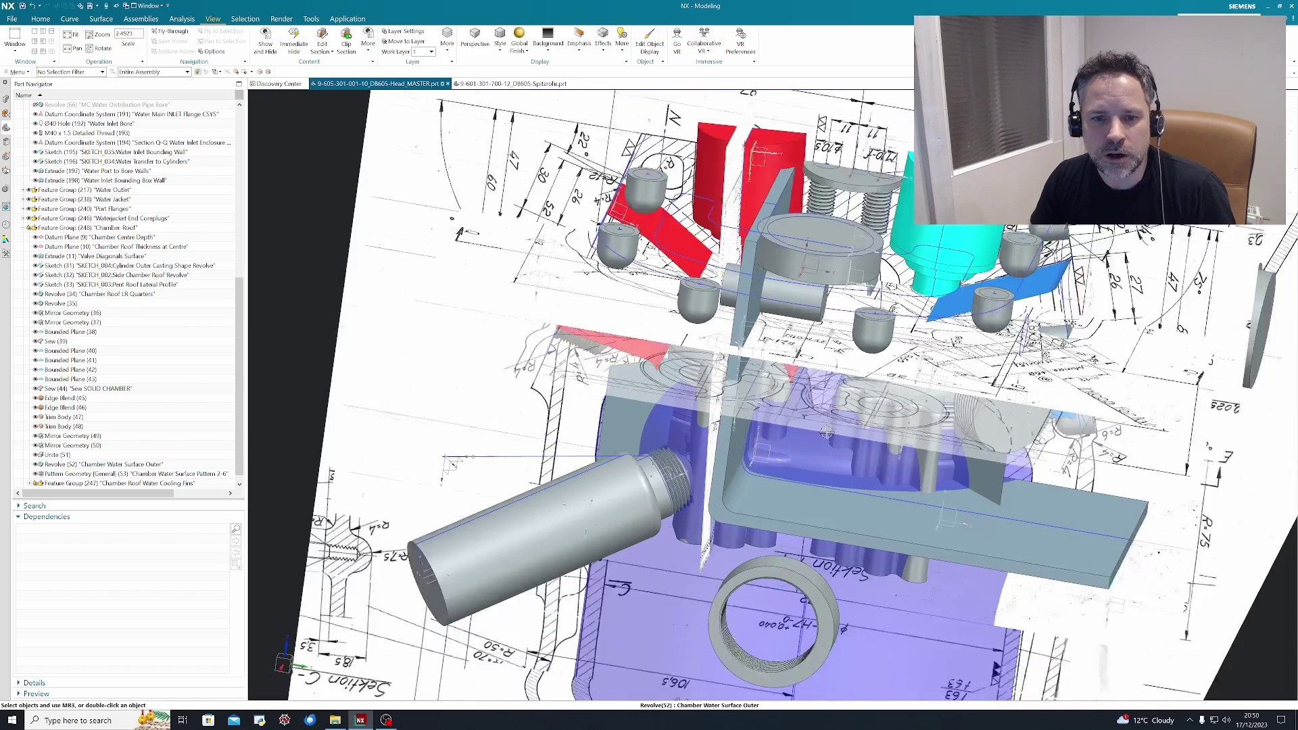
middle_drag(809, 429, 764, 422)
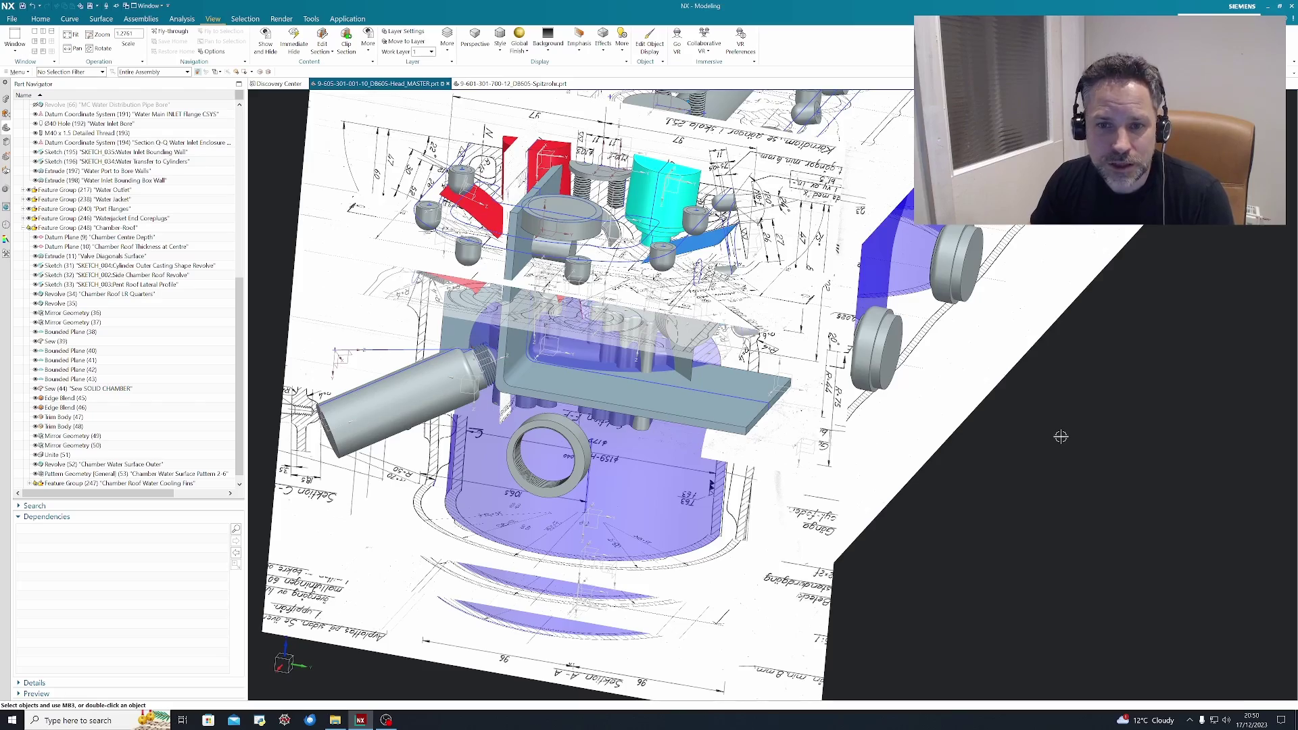
- Examine the stacked horizontal section drawings along the cylinder row, comparing their hatched walls with the patterned chamber water surfaces and core plugs
middle_drag(1061, 437, 1008, 524)
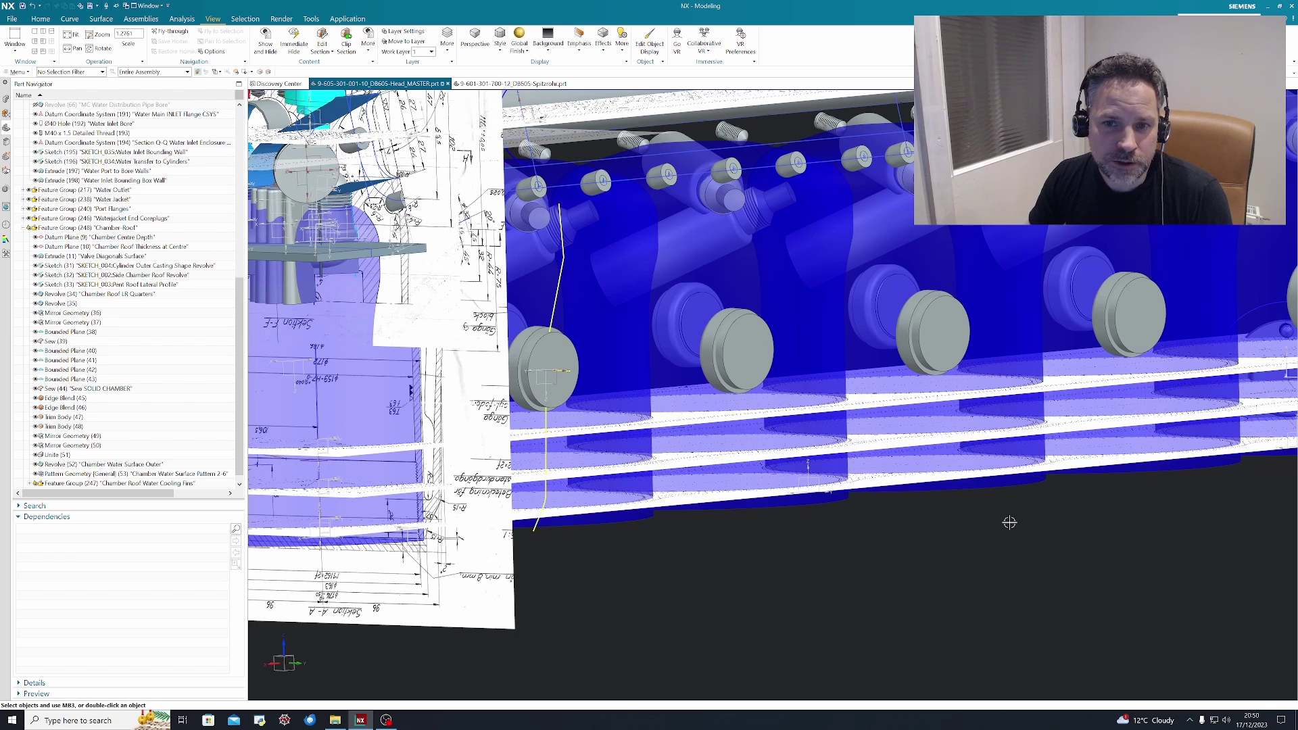
shift+middle_drag(1005, 556, 1001, 562)
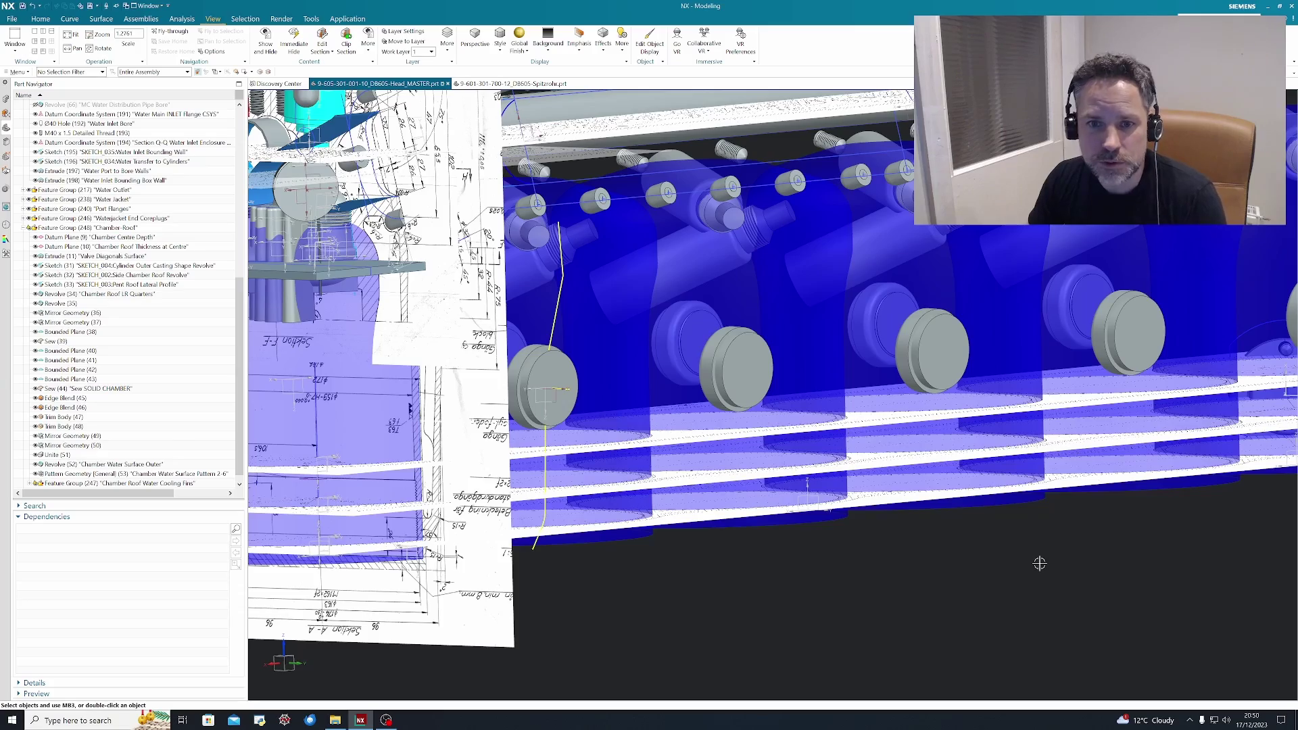
mouse_move(1040, 563)
middle_down()
mouse_move(1041, 577)
mouse_move(1056, 573)
middle_up()
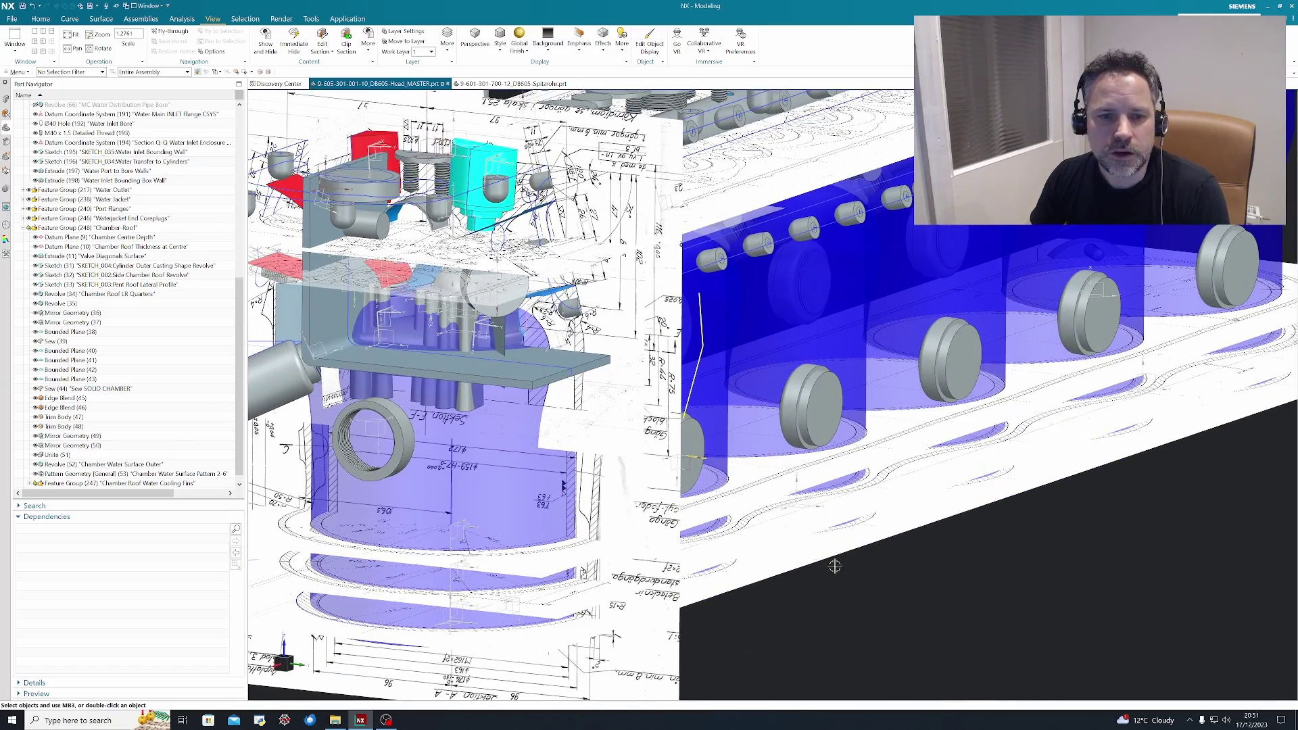
scroll(926, 543, up, 5)
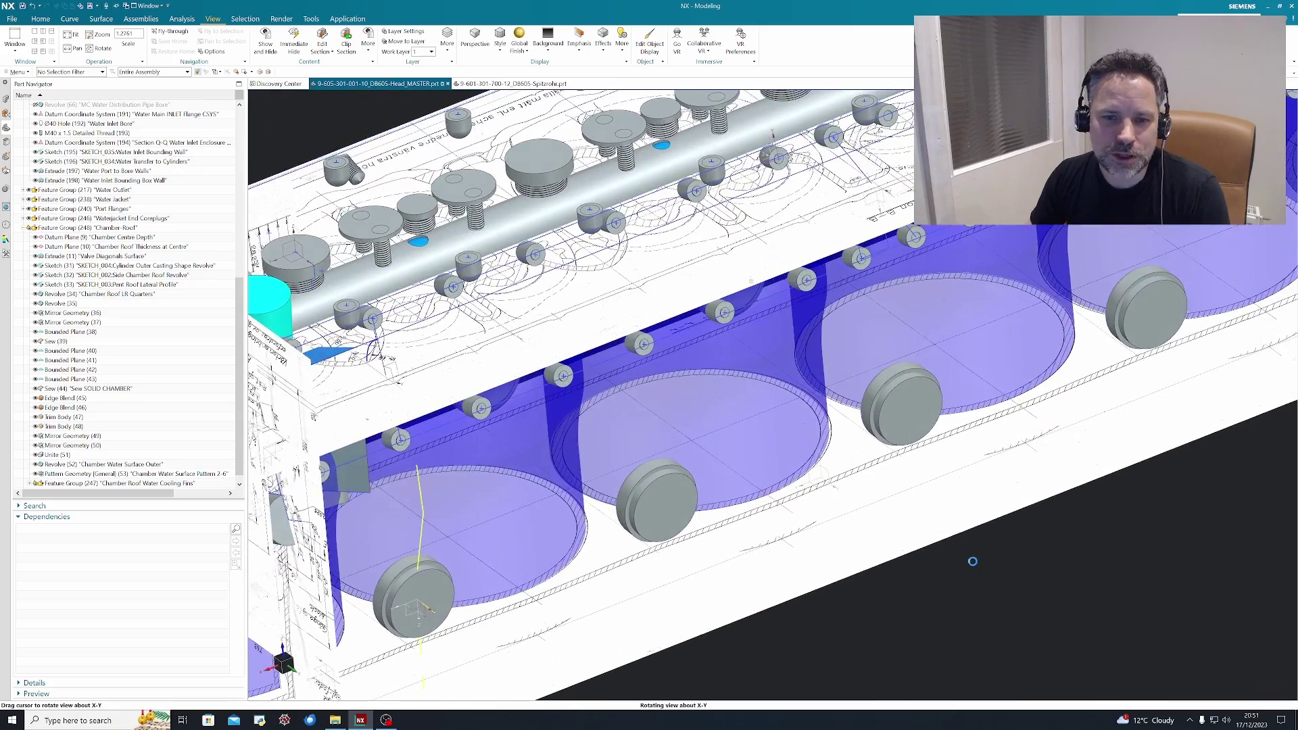
scroll(870, 497, up, 2)
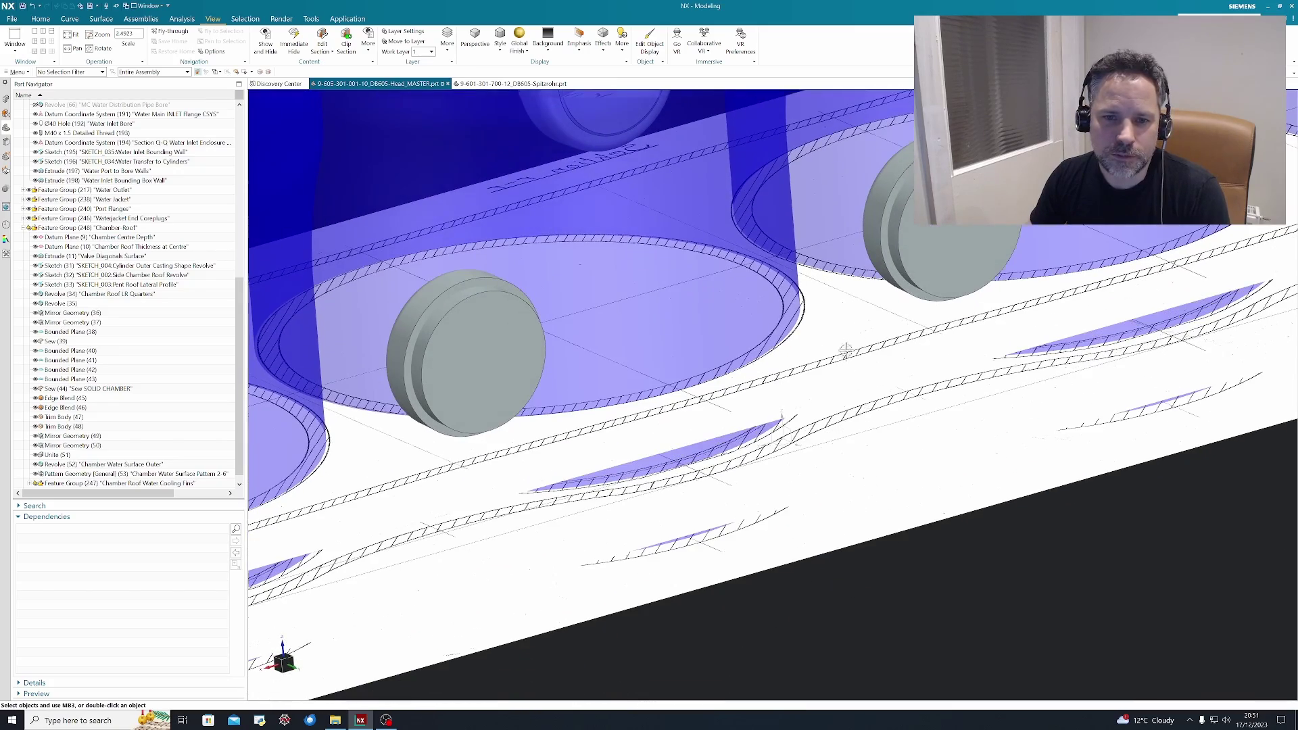
scroll(848, 304, up, 2)
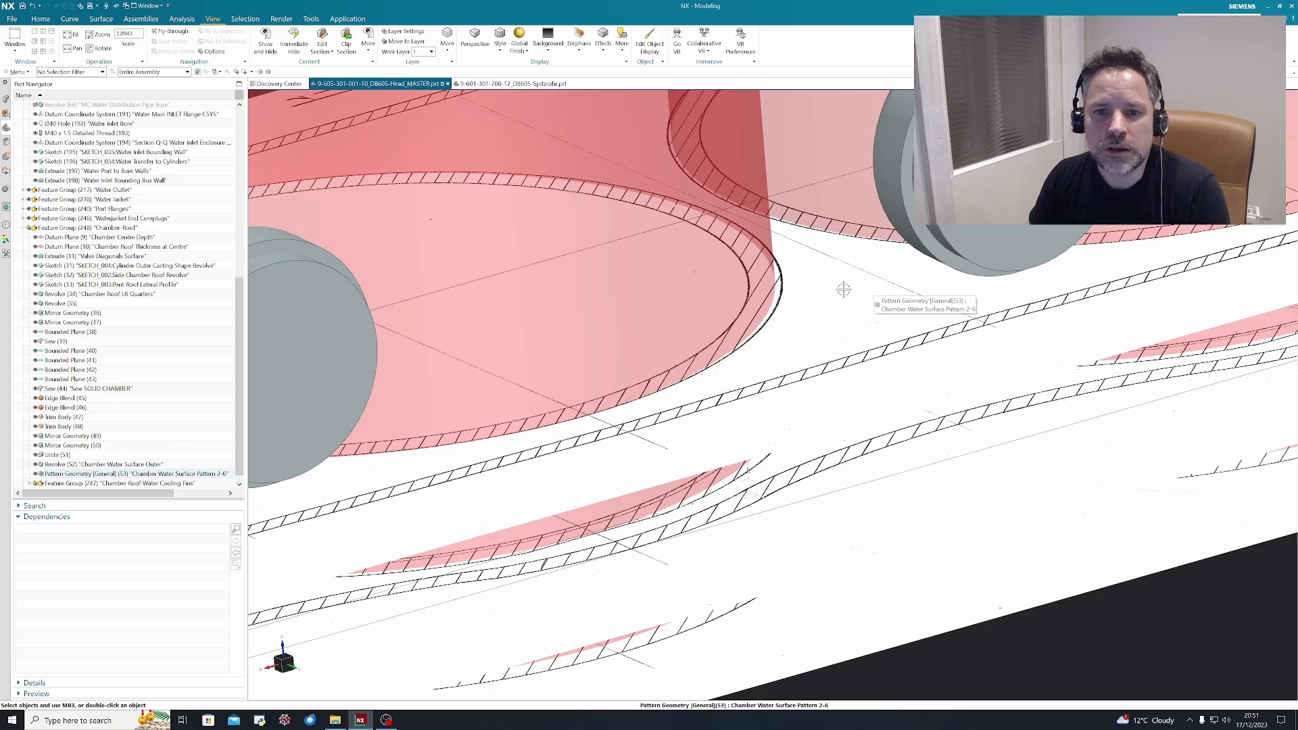
scroll(843, 287, down, 3)
scroll(929, 372, down, 2)
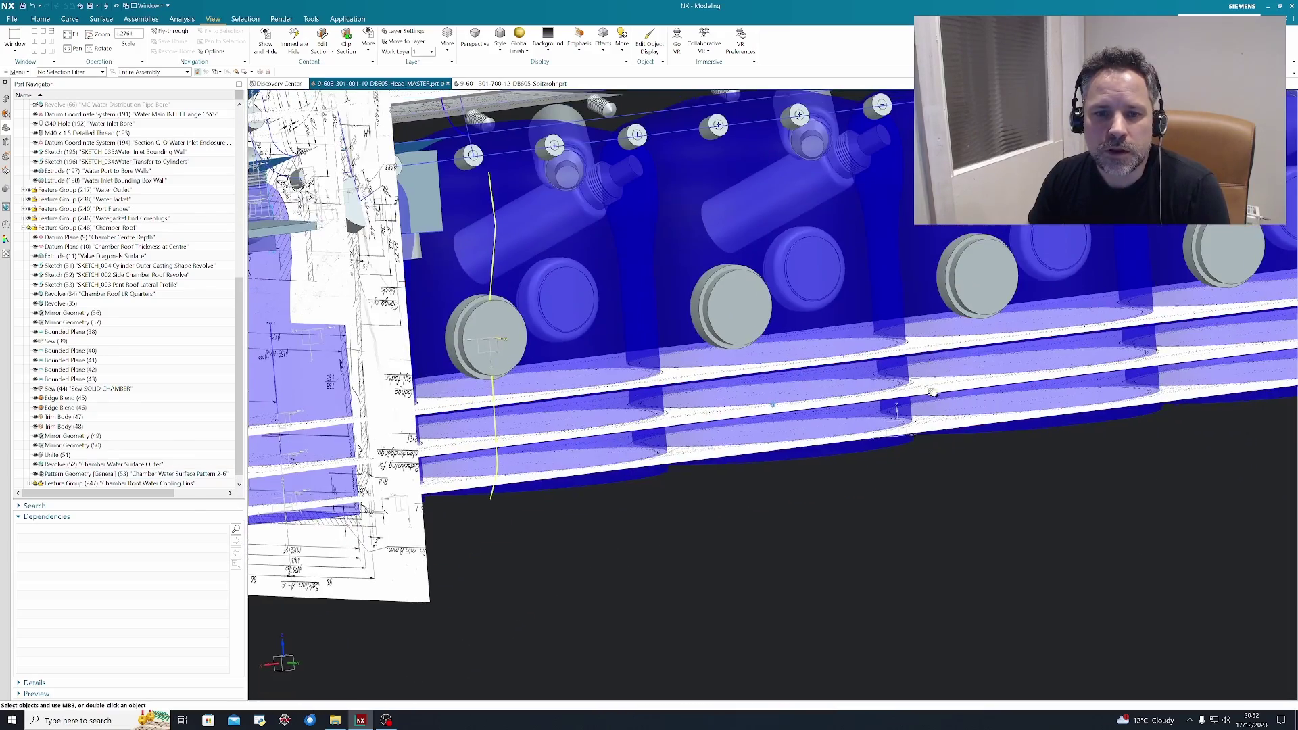
middle_drag(932, 392, 919, 371)
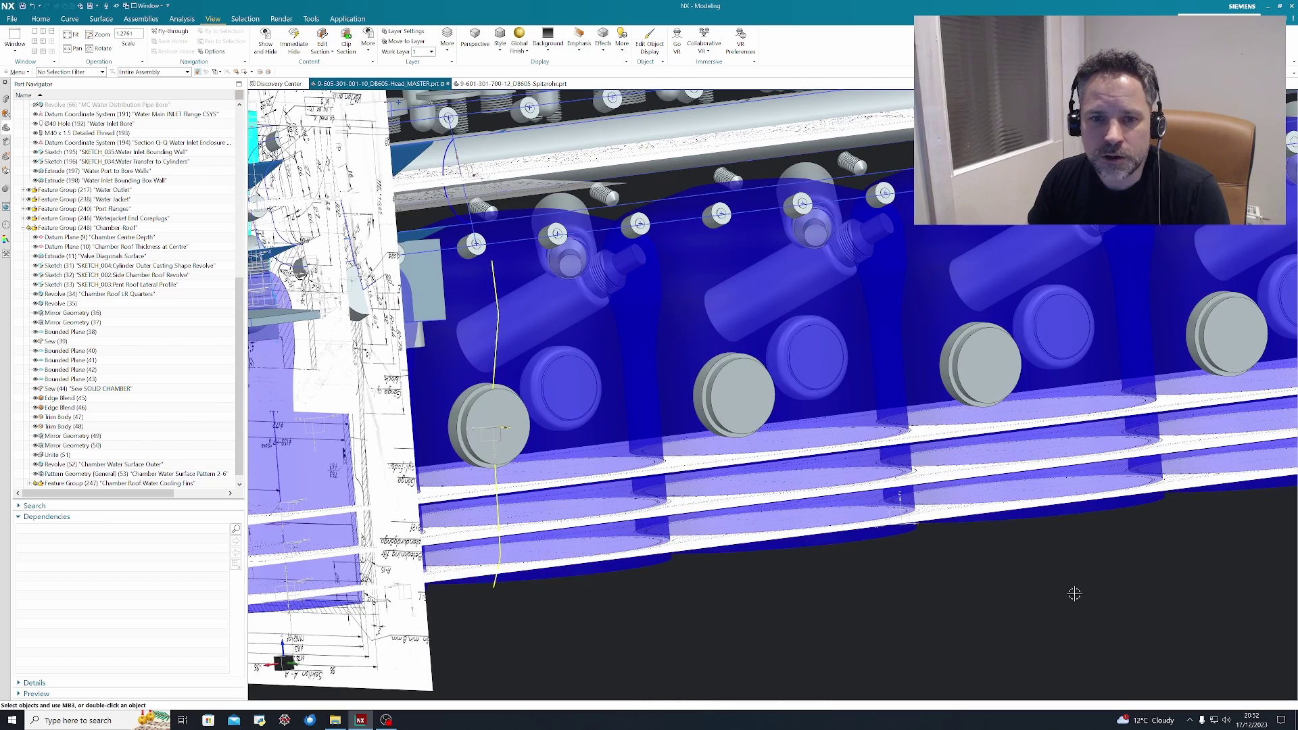
middle_drag(1073, 595, 1075, 604)
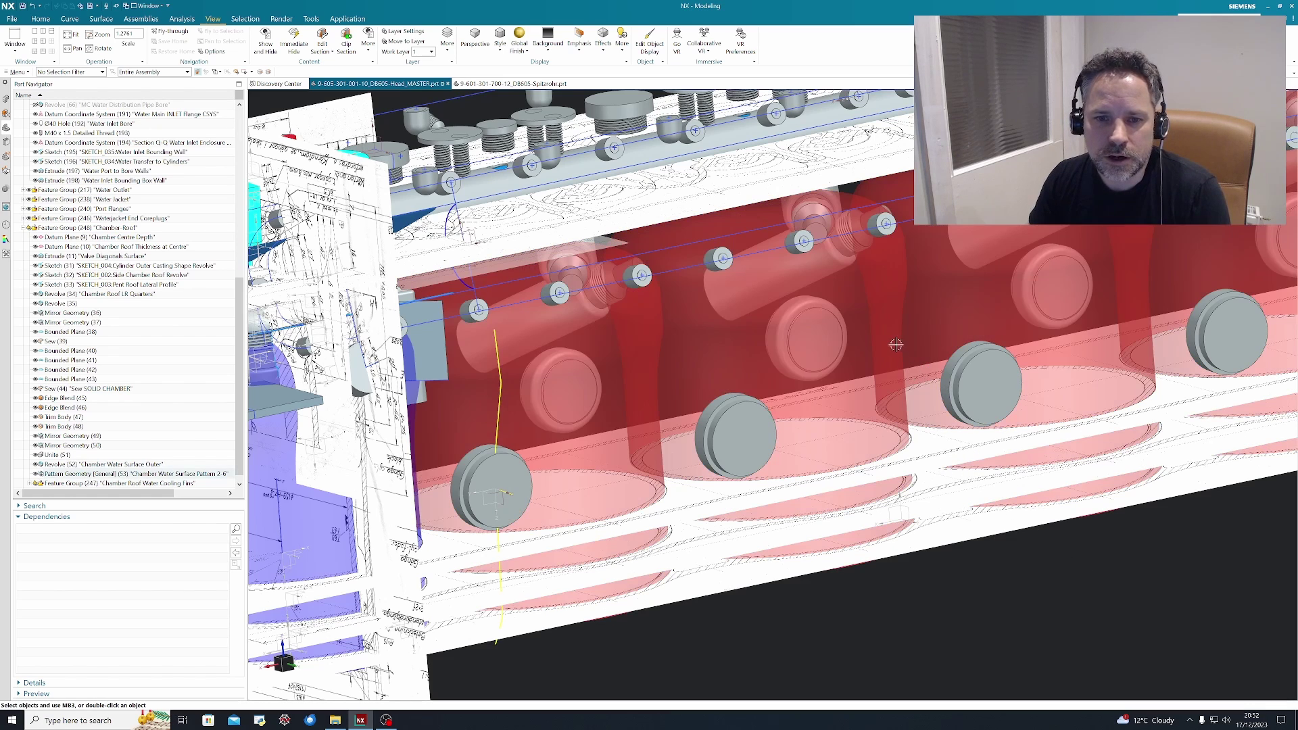
middle_drag(950, 417, 939, 446)
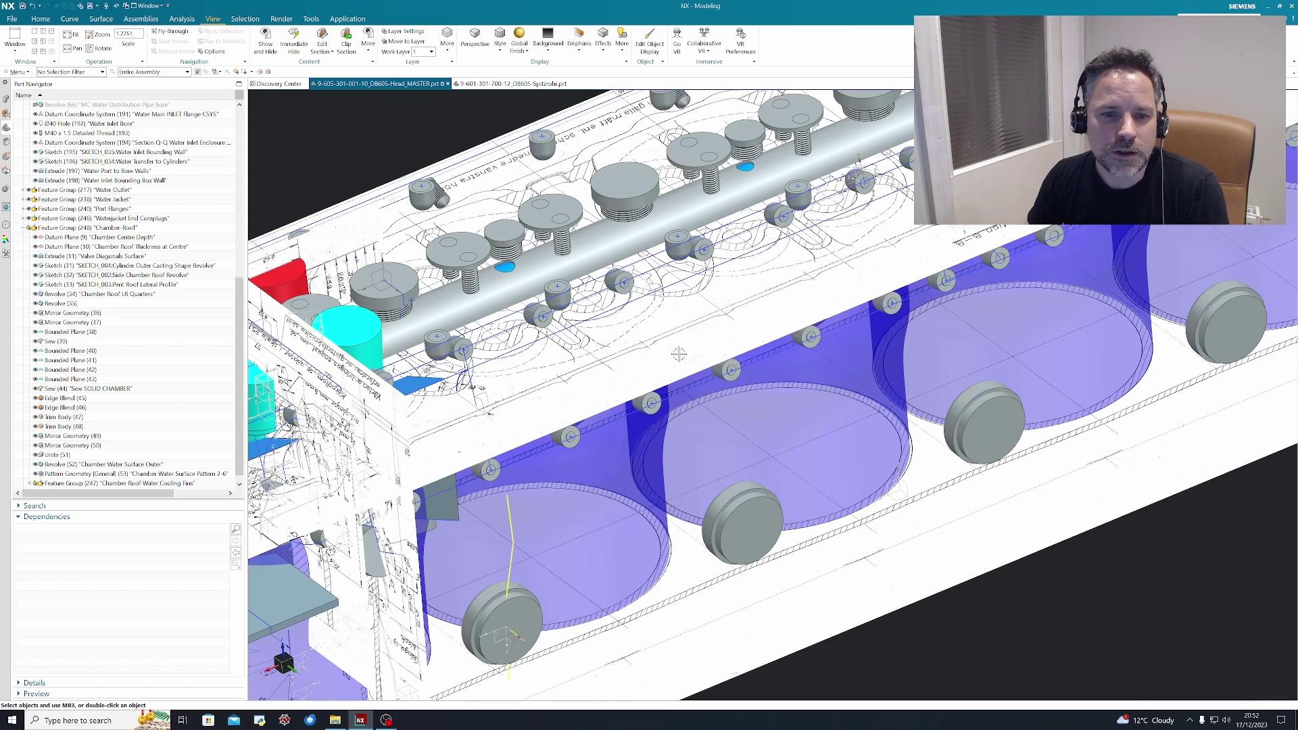
- Select the Spitzrohr water distribution pipe to highlight it within the cylinder head
scroll(680, 353, down, 2)
scroll(757, 373, up, 2)
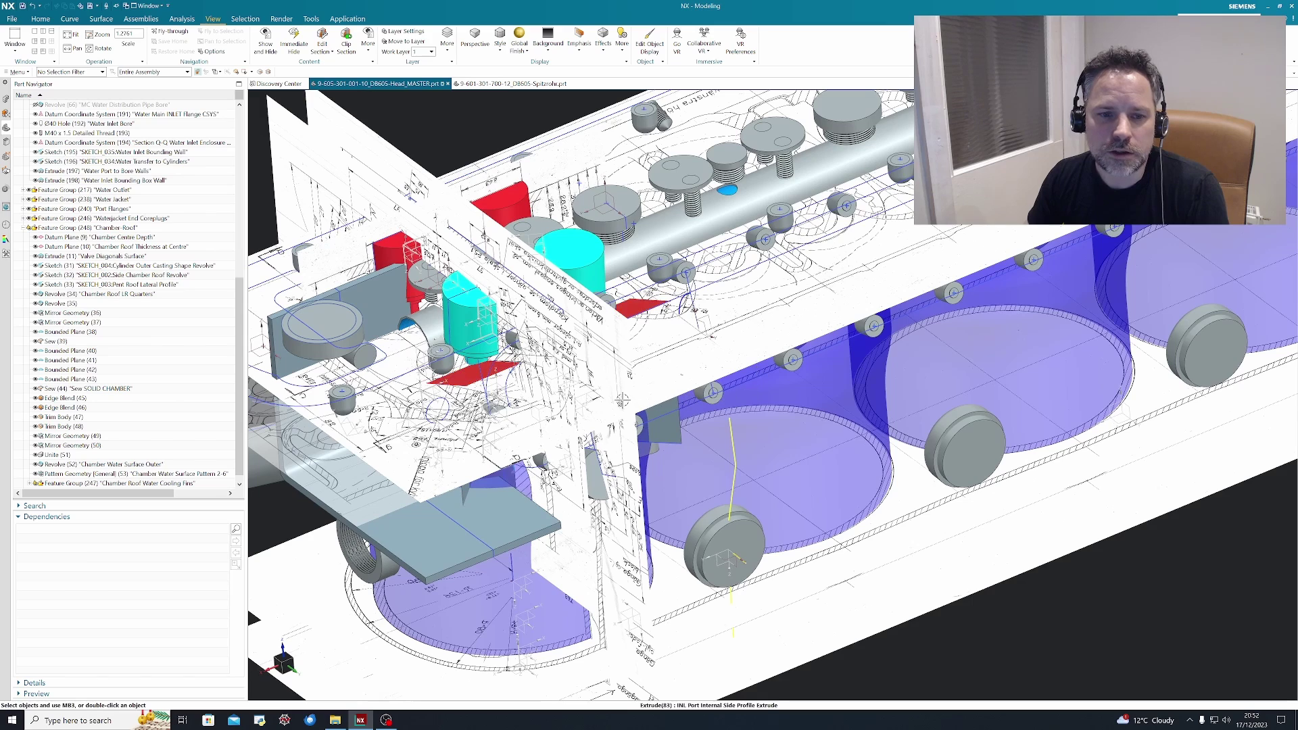
shift+middle_drag(557, 436, 669, 456)
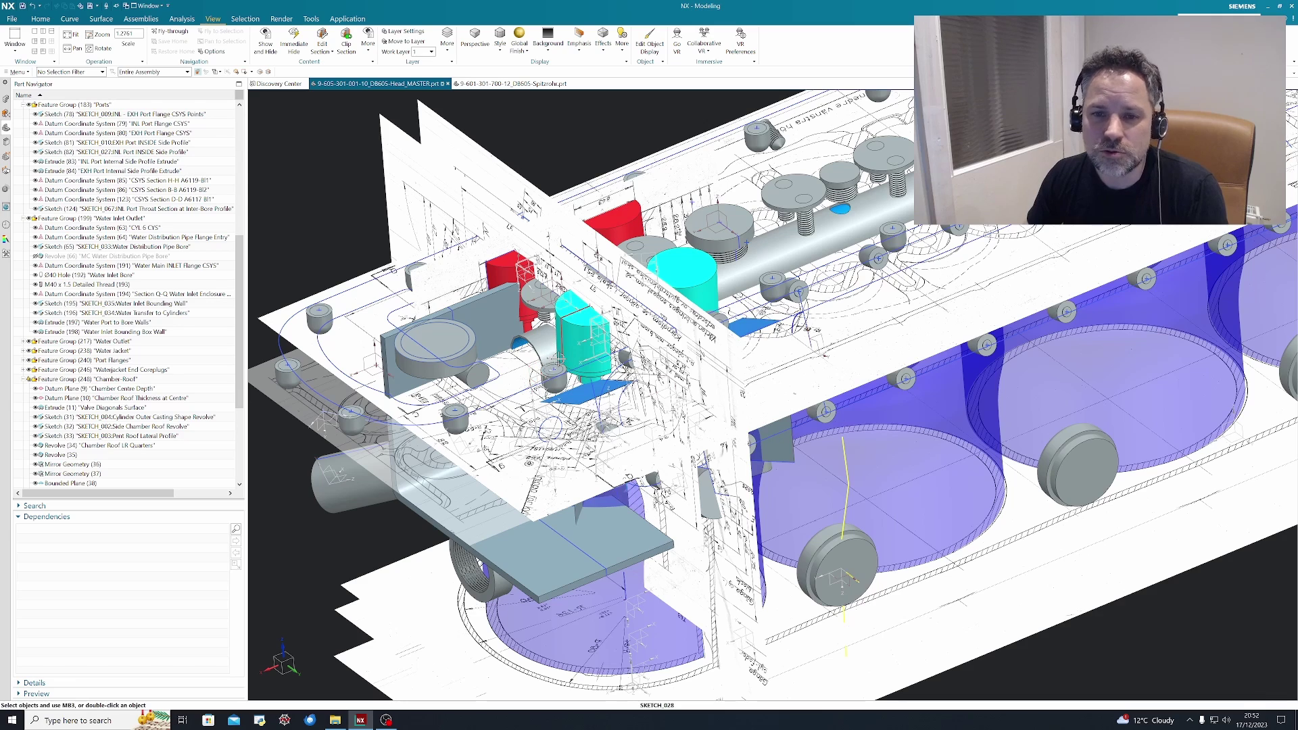
click(752, 243)
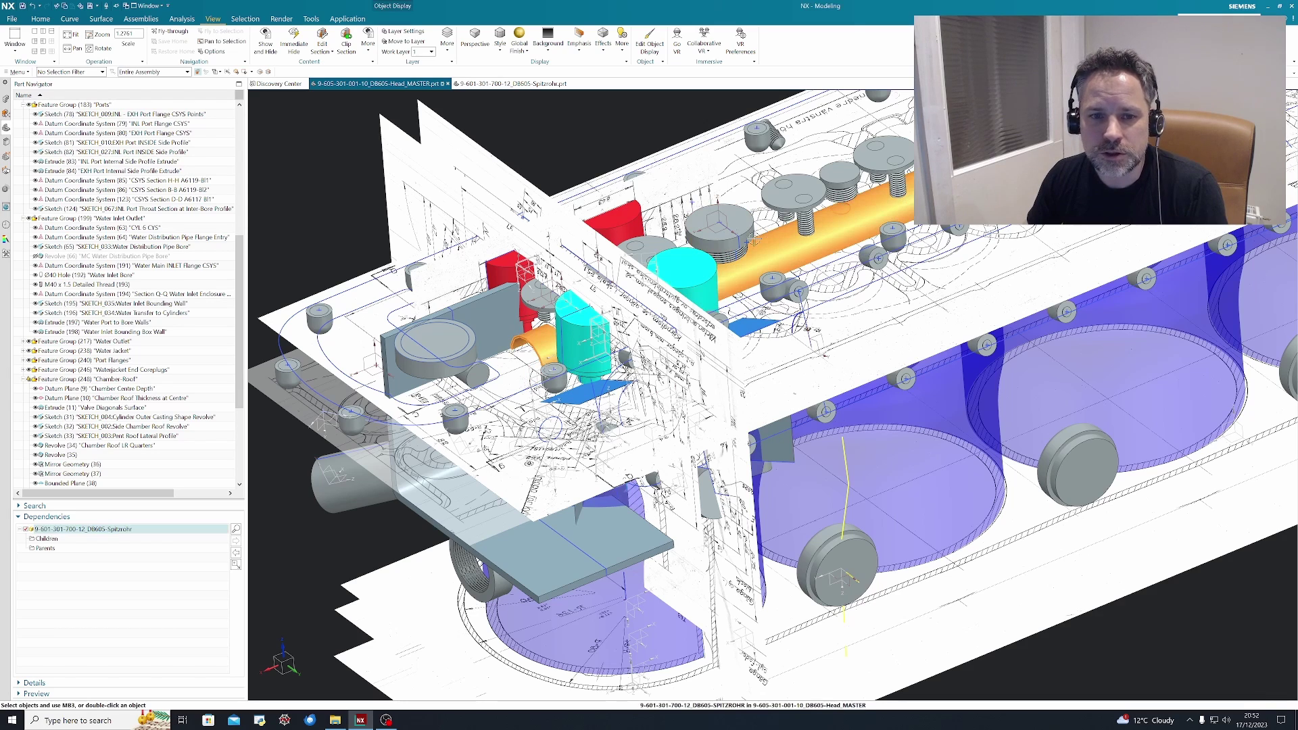
click(570, 137)
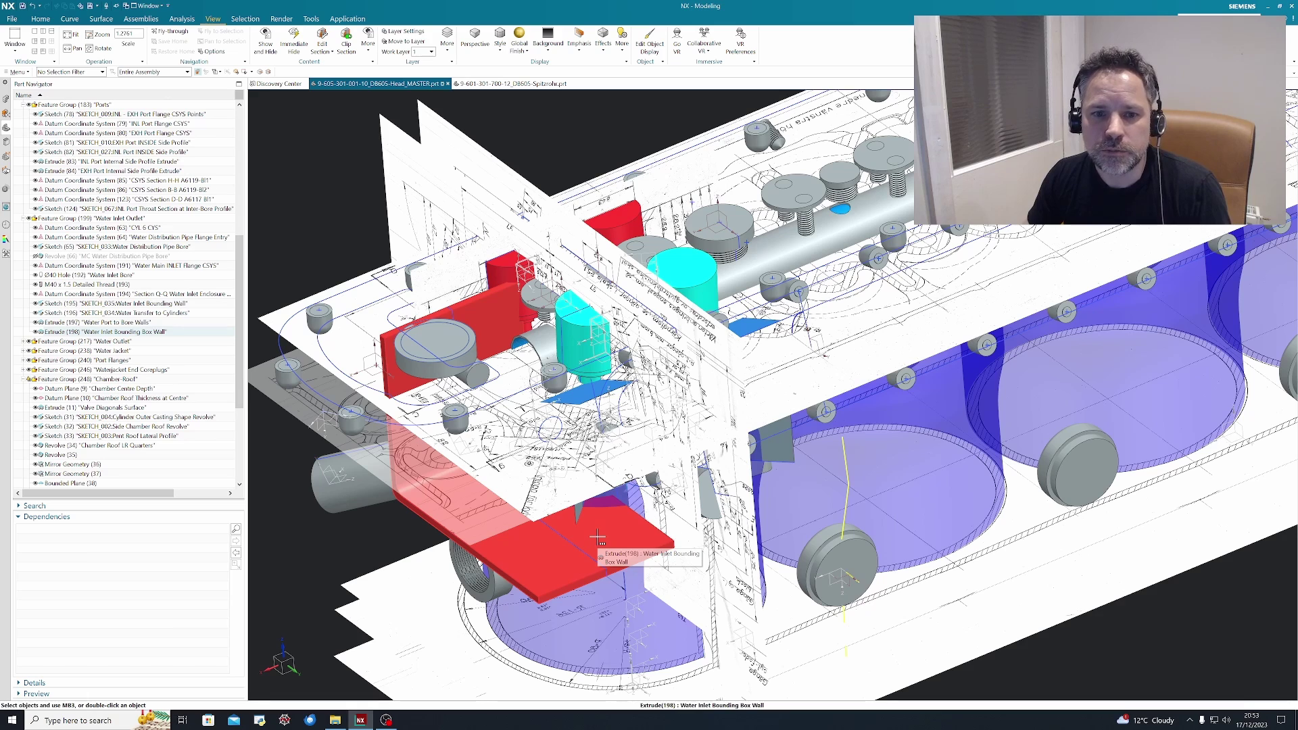
click(757, 266)
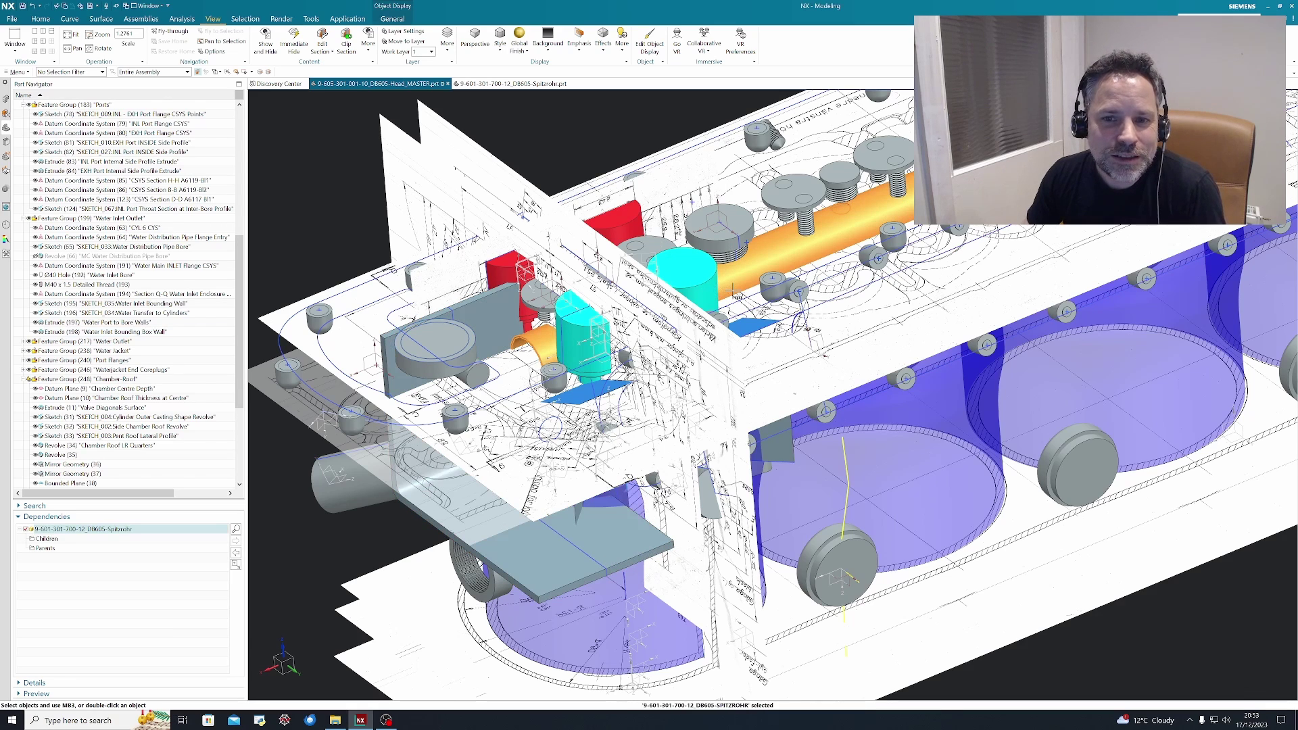
- Examine the highlighted distribution pipe's course along the whole head and at the inlet end, and clear the selection
scroll(736, 294, down, 3)
middle_drag(736, 294, 959, 263)
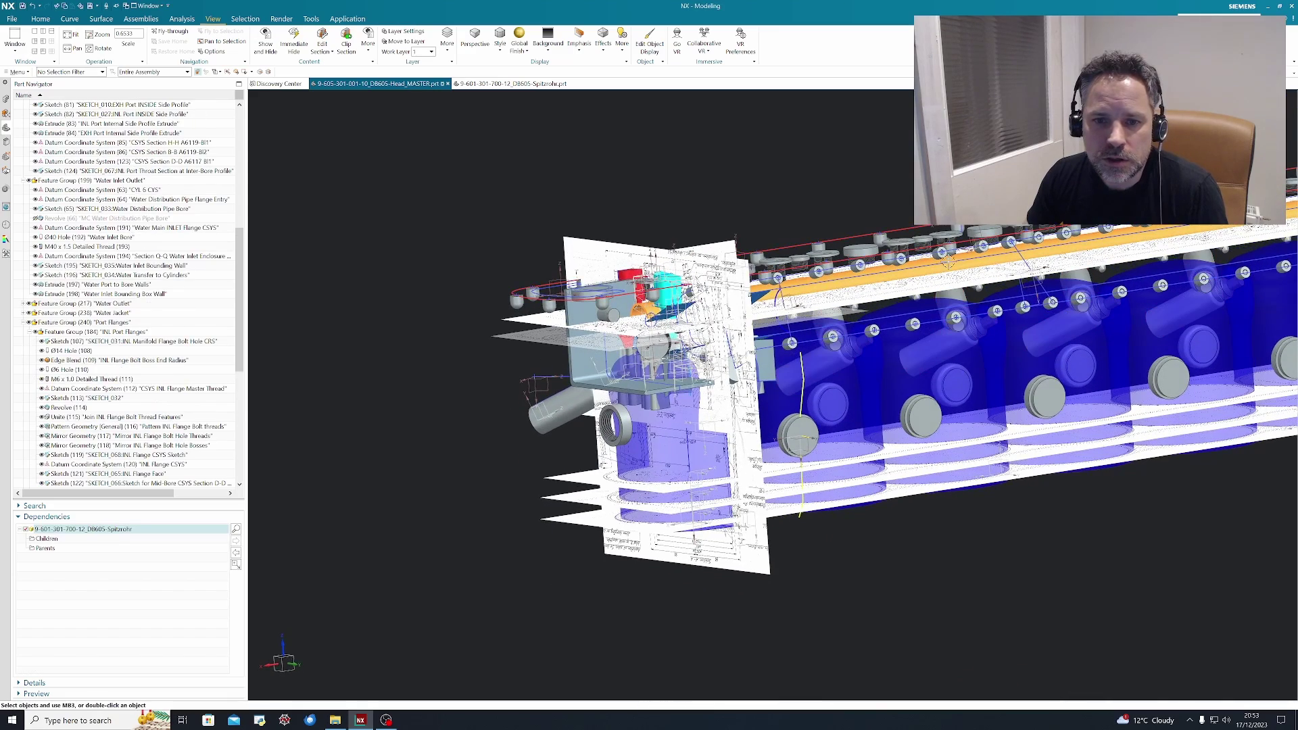
middle_drag(973, 355, 715, 471)
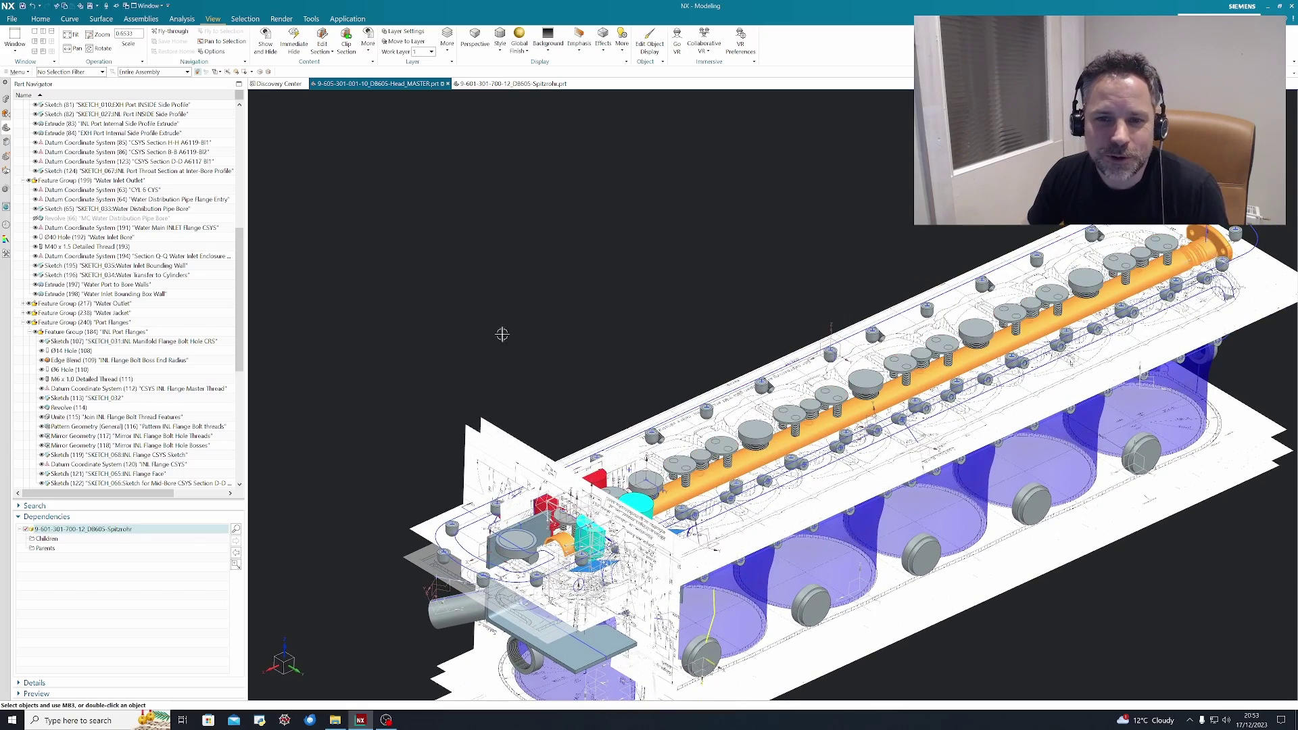
shift+middle_drag(498, 336, 417, 347)
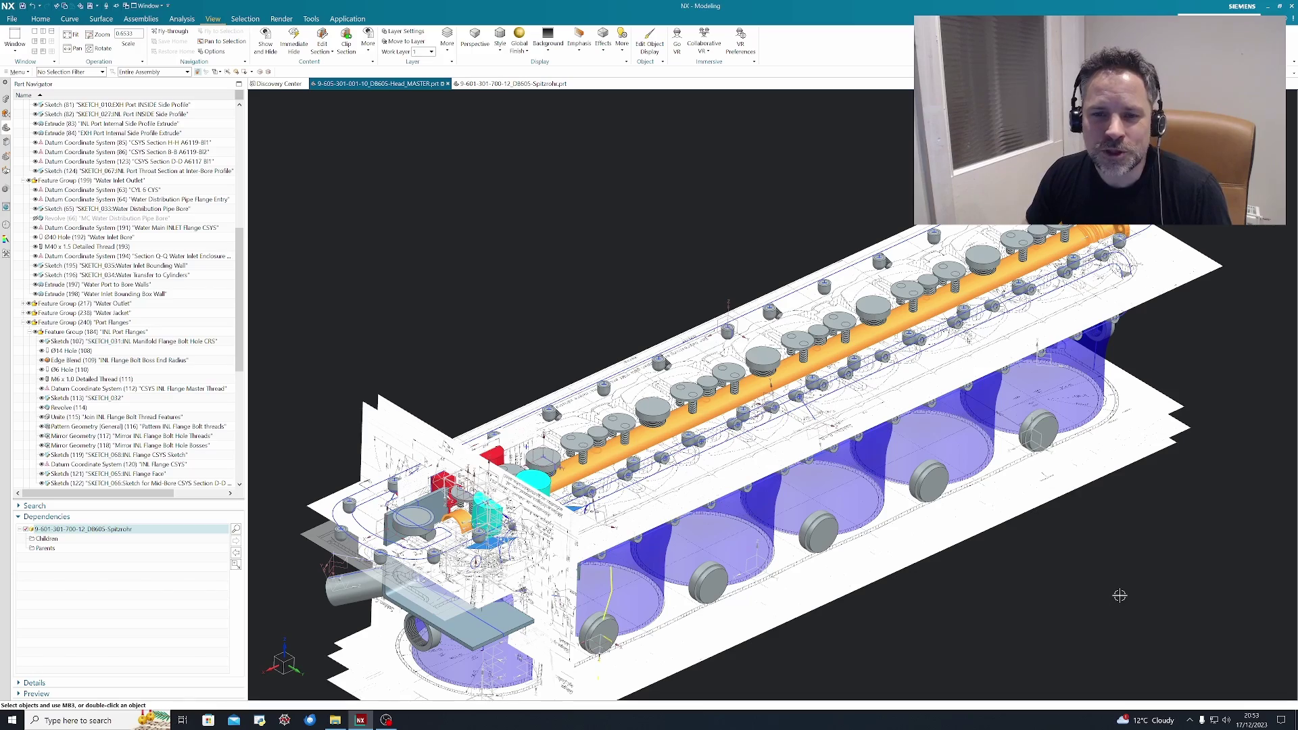
middle_drag(1109, 591, 1115, 551)
scroll(612, 413, up, 3)
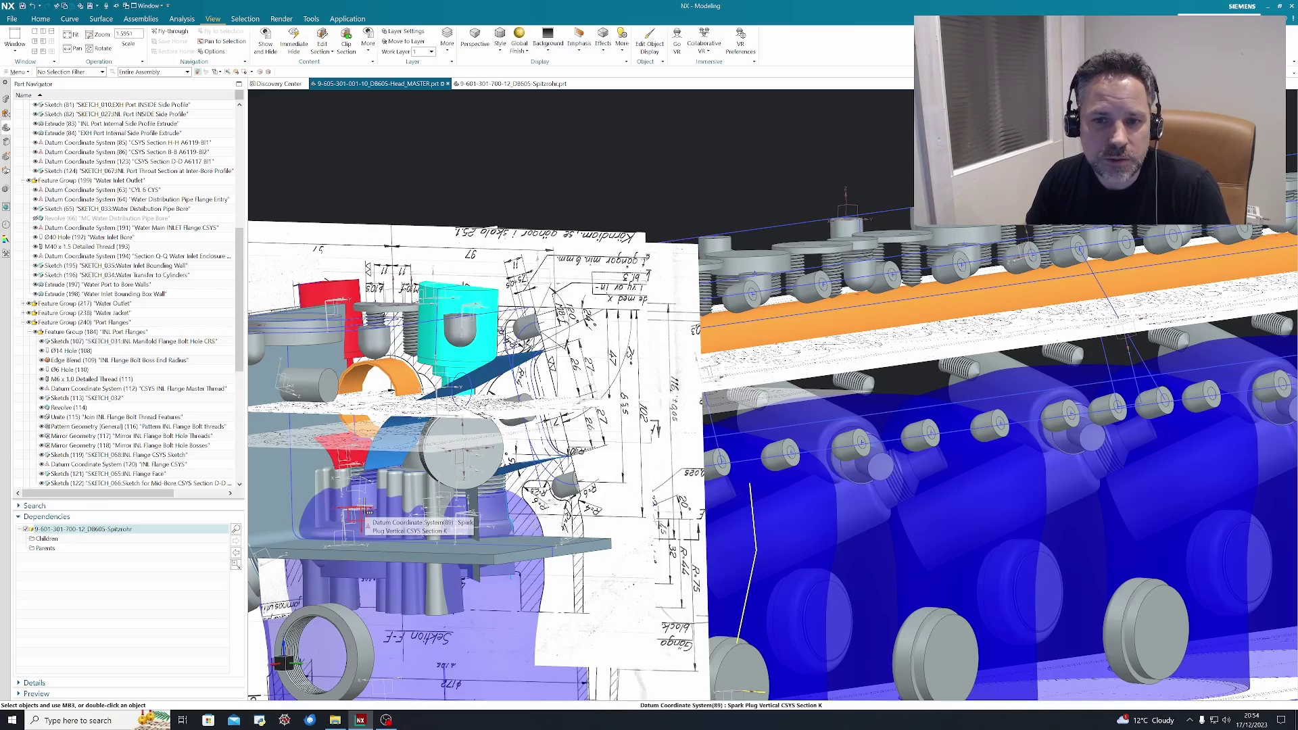
middle_drag(369, 512, 369, 429)
key(Escape)
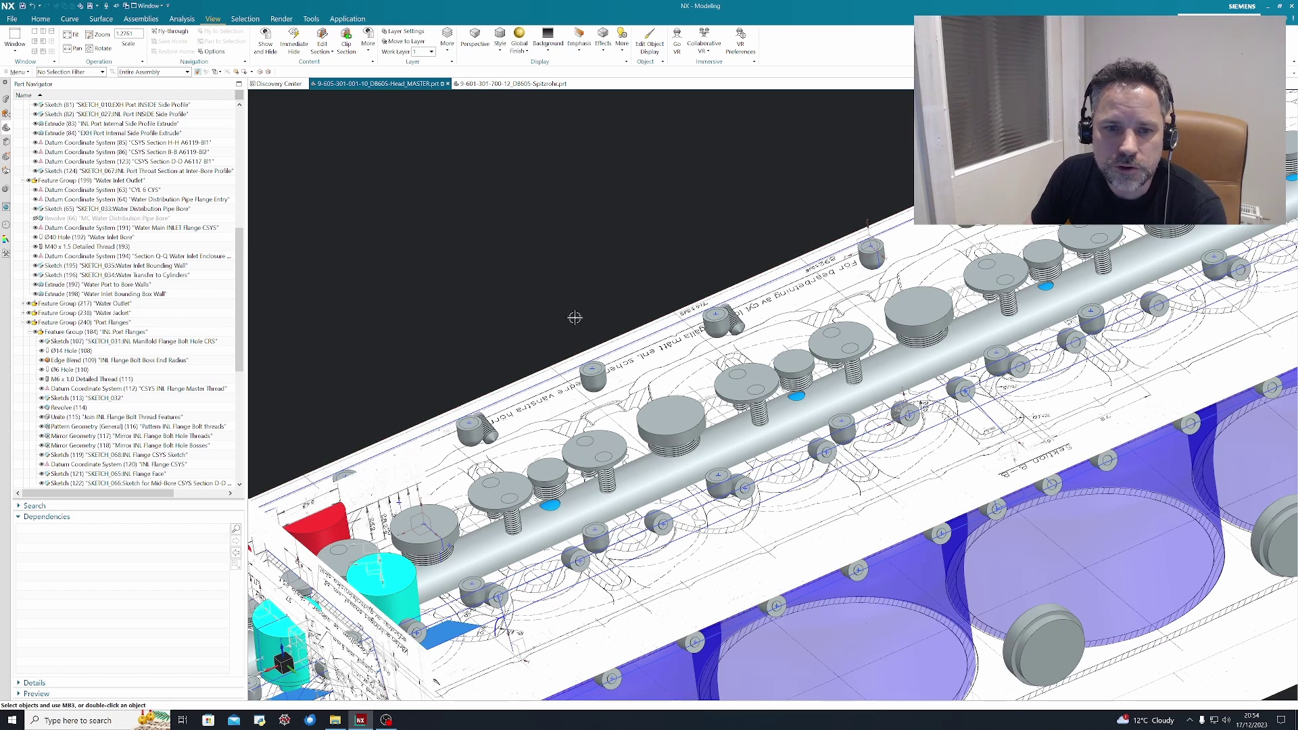
- Examine the whole head from above, focusing on the valve features and bolt bosses along the distribution pipe
scroll(573, 319, down, 3)
shift+middle_drag(776, 489, 816, 481)
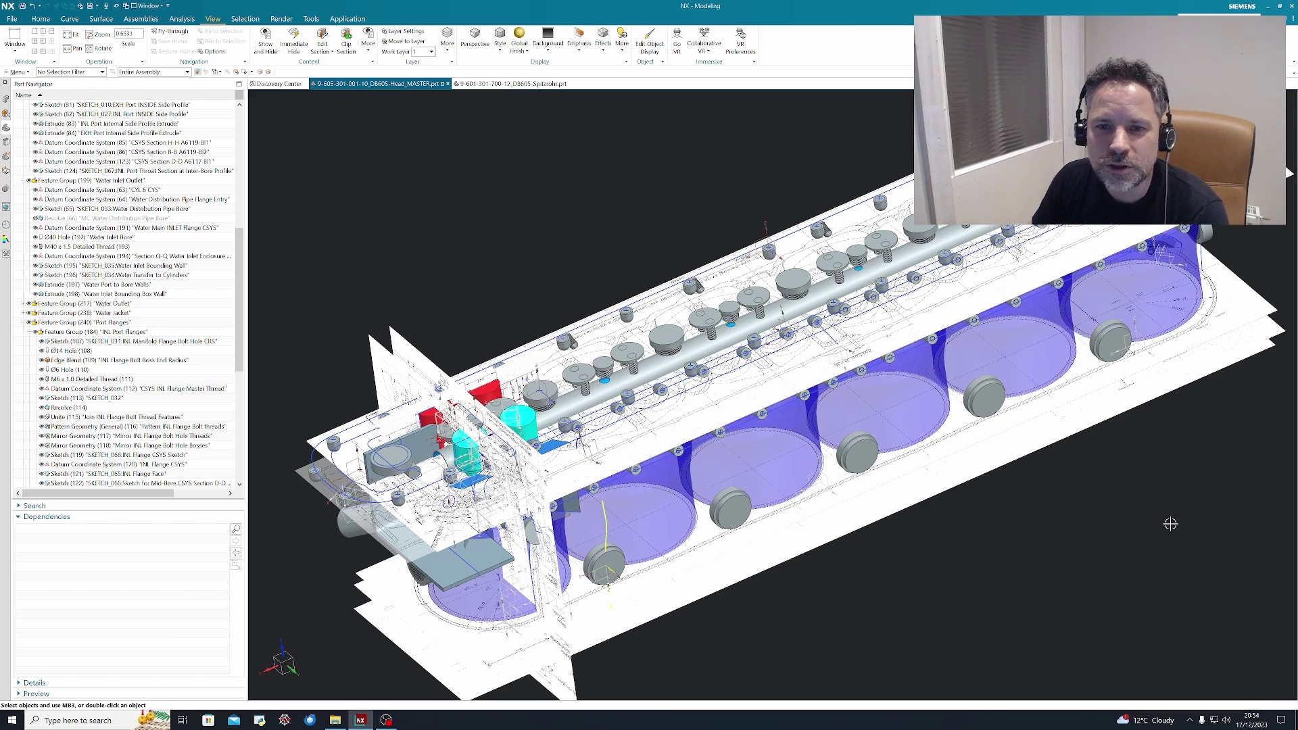
mouse_move(1058, 542)
middle_down()
mouse_move(1080, 530)
mouse_move(1056, 551)
middle_up()
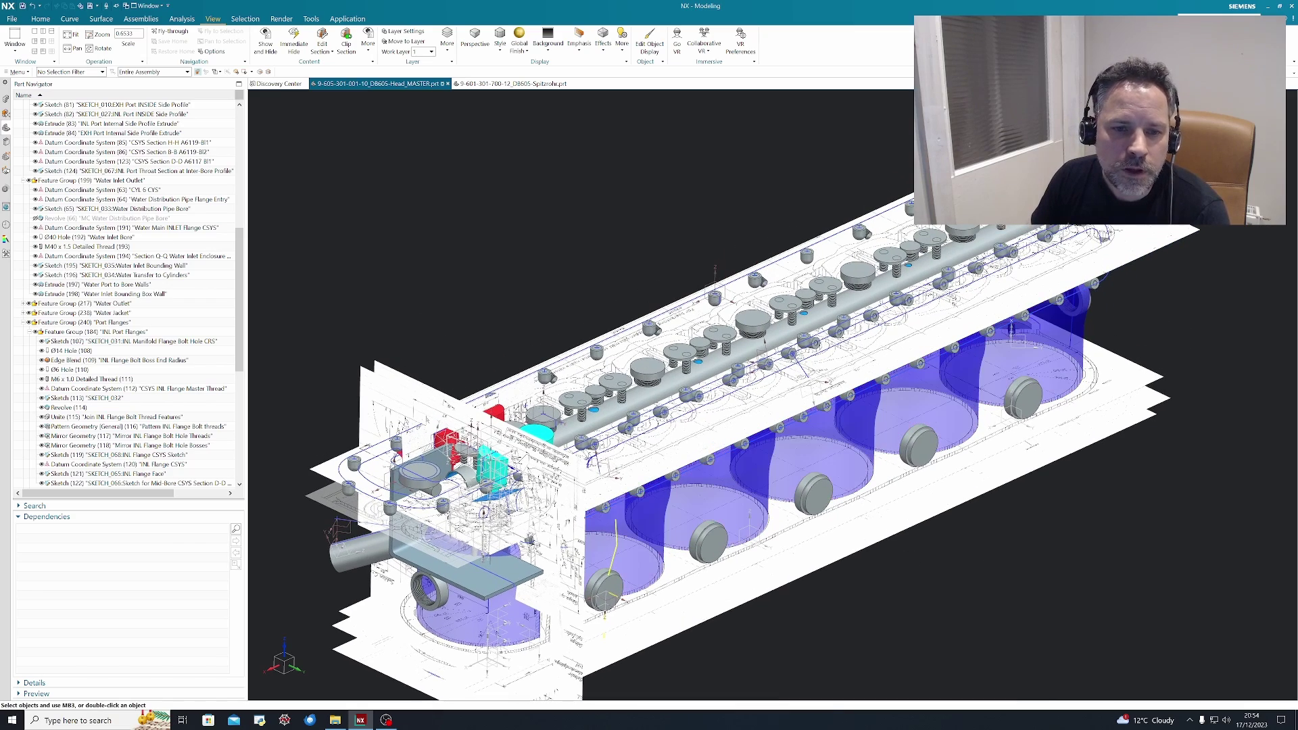
scroll(703, 365, up, 4)
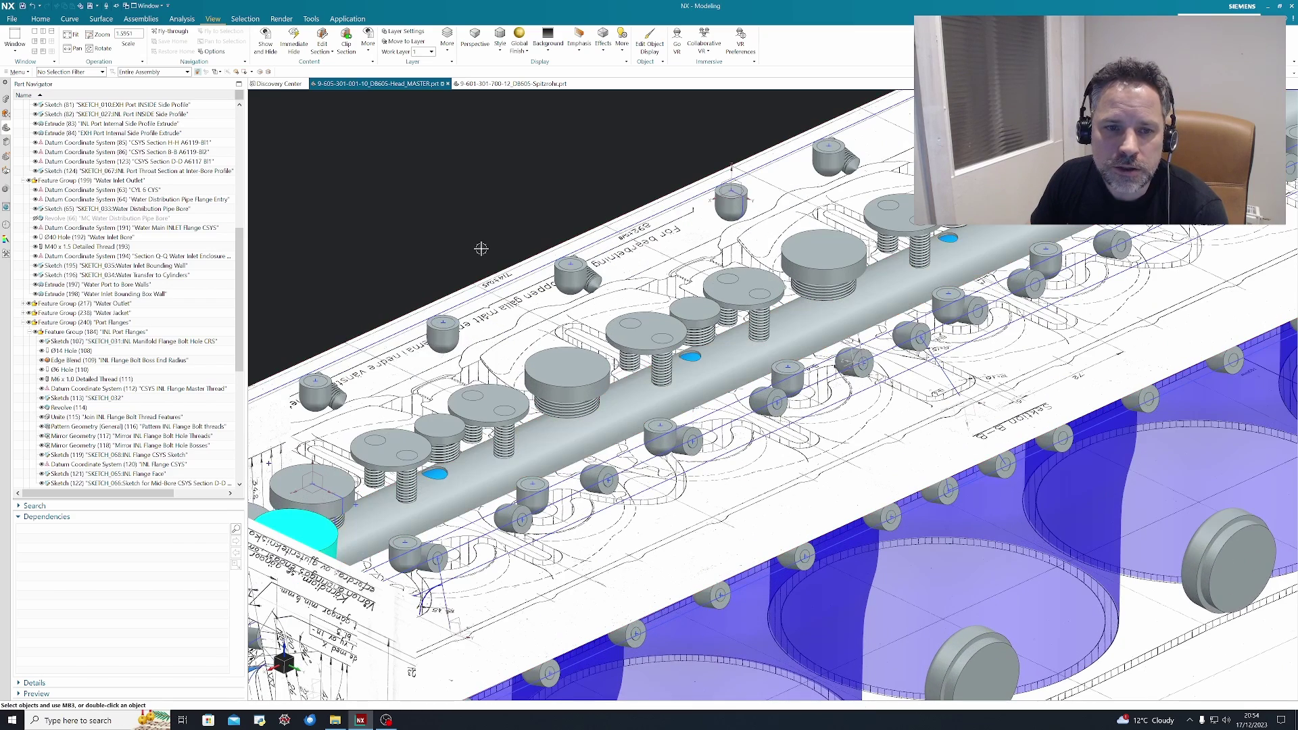
- Select the Spitzrohr distribution pipe beneath the valve features to highlight it, and clear the selection
scroll(470, 237, up, 1)
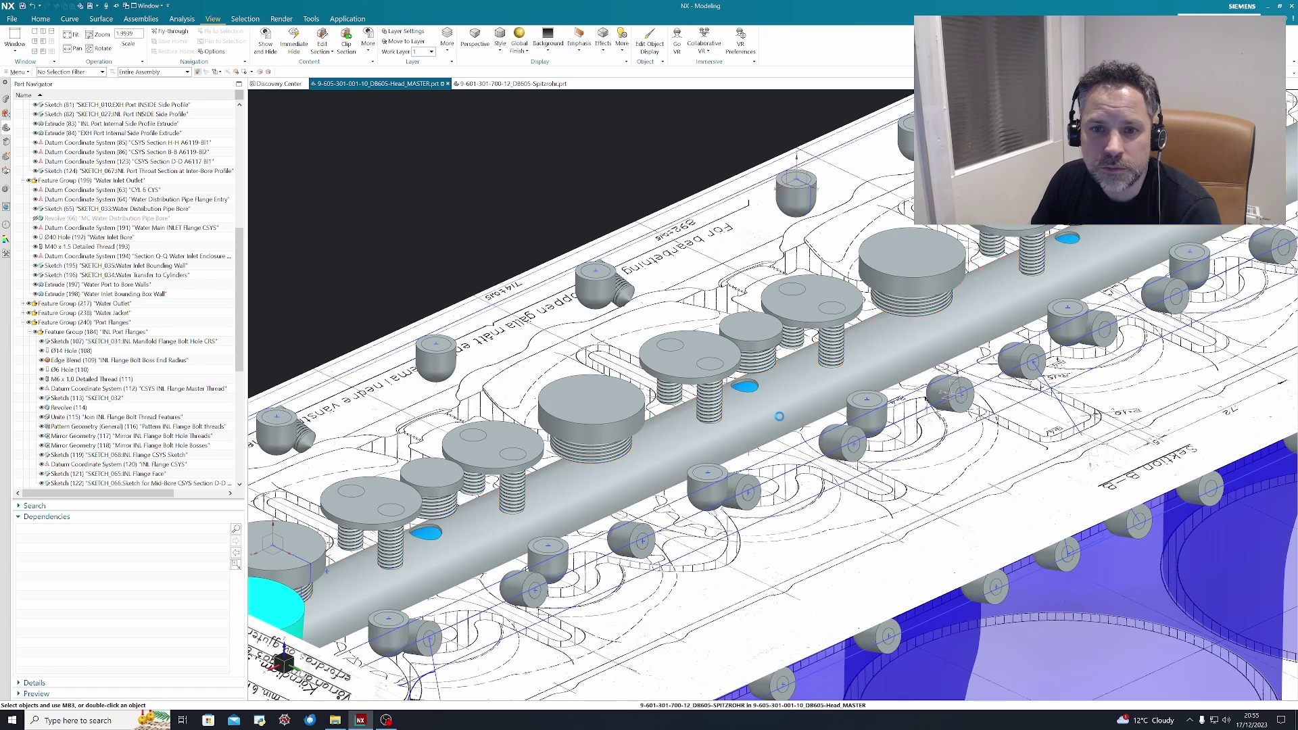
click(777, 404)
key(Escape)
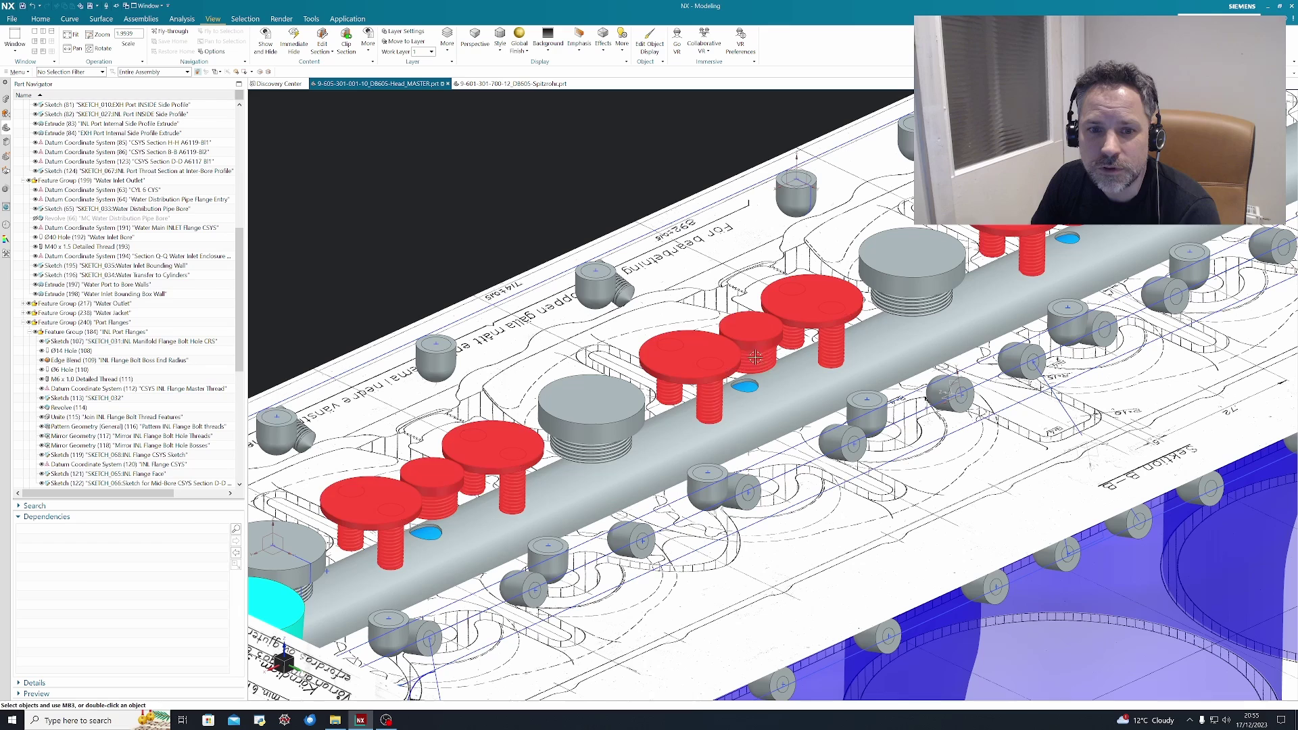
click(782, 385)
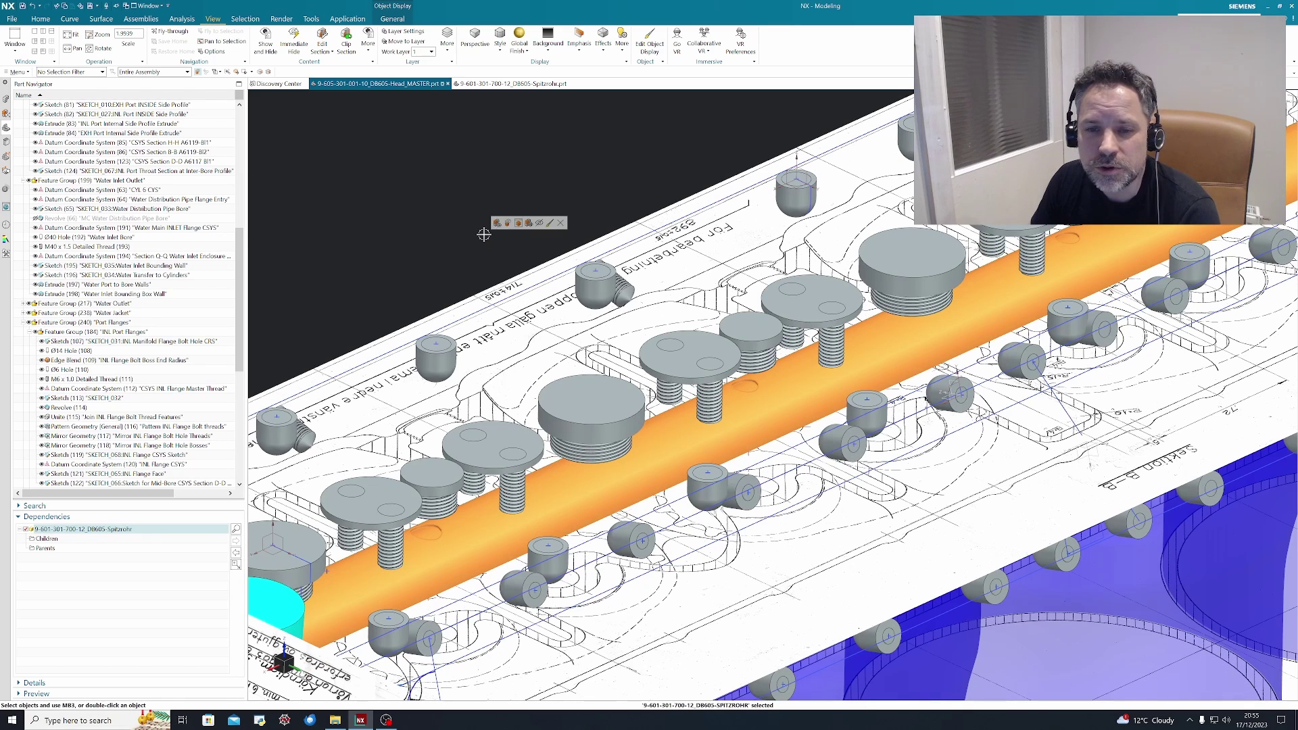
key(Escape)
- Examine the distribution pipe obliquely and side-on, comparing its height with the rows of port flange bolt bosses and the chamber water surfaces
scroll(406, 201, down, 2)
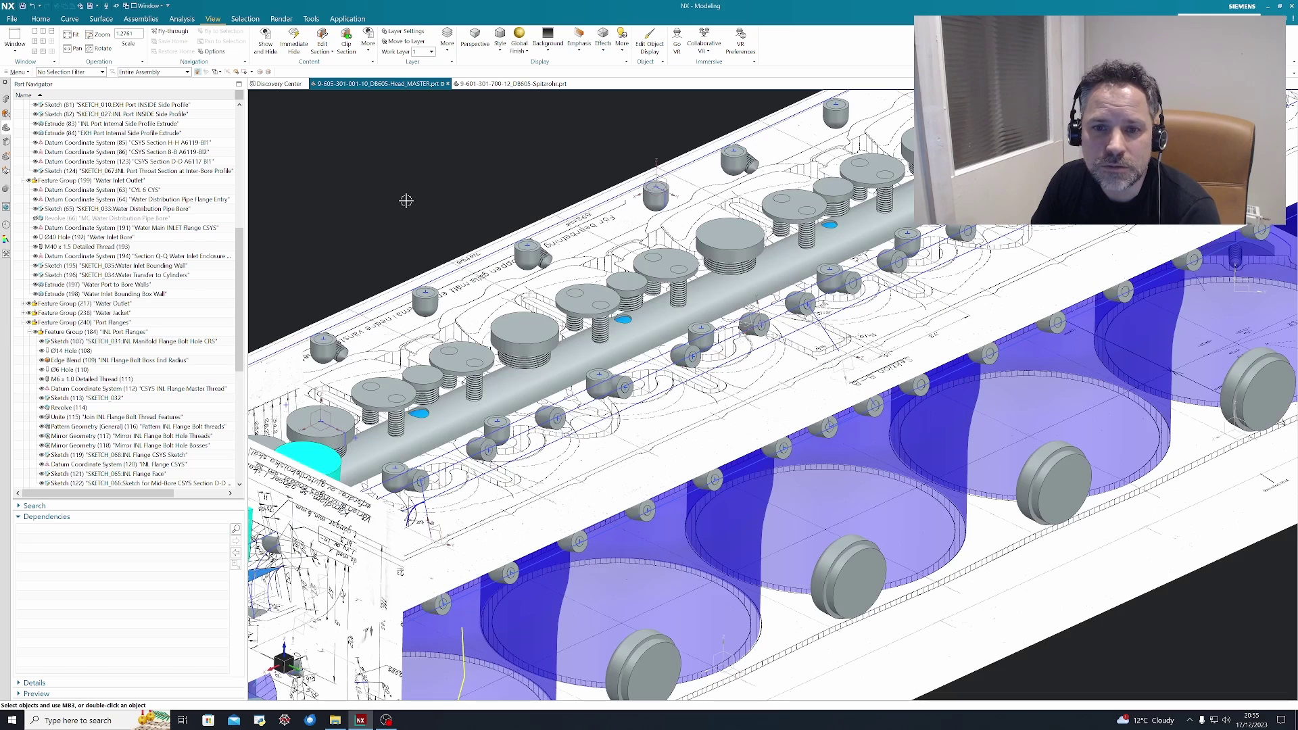
shift+middle_drag(406, 201, 481, 252)
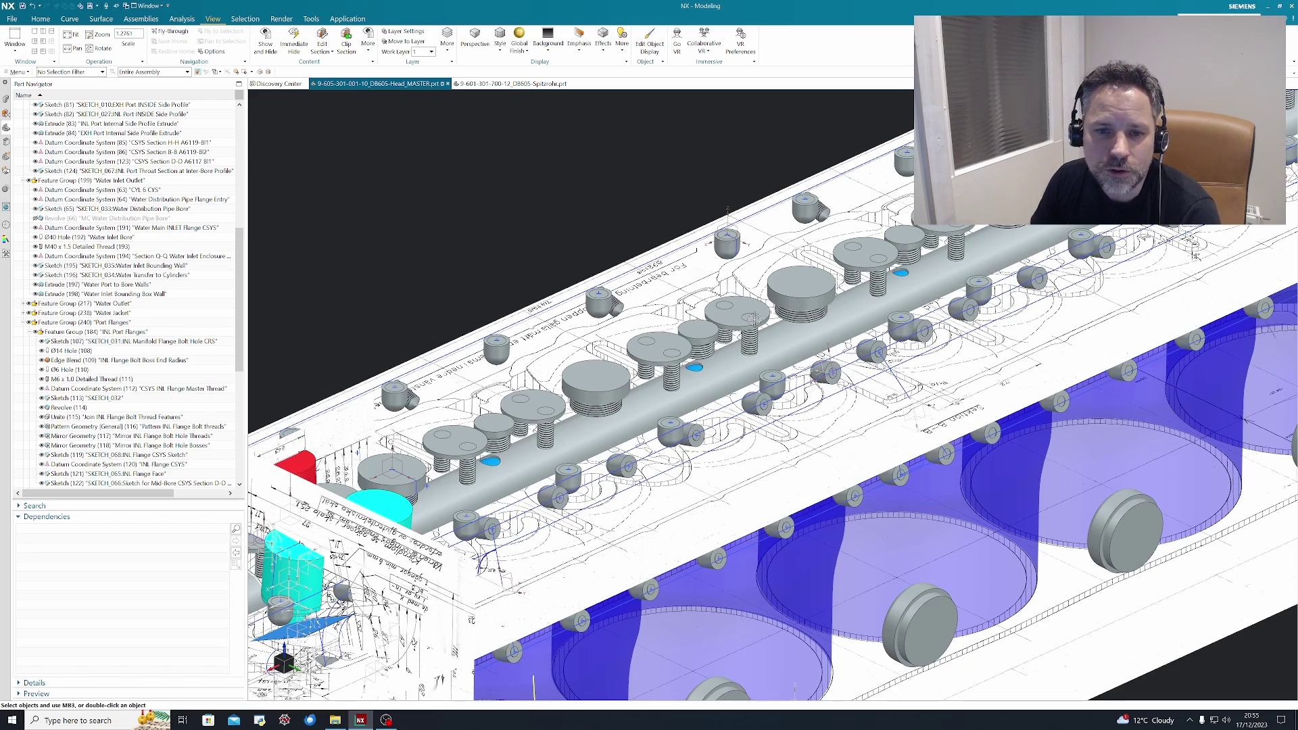
key(ctrl+alt+f)
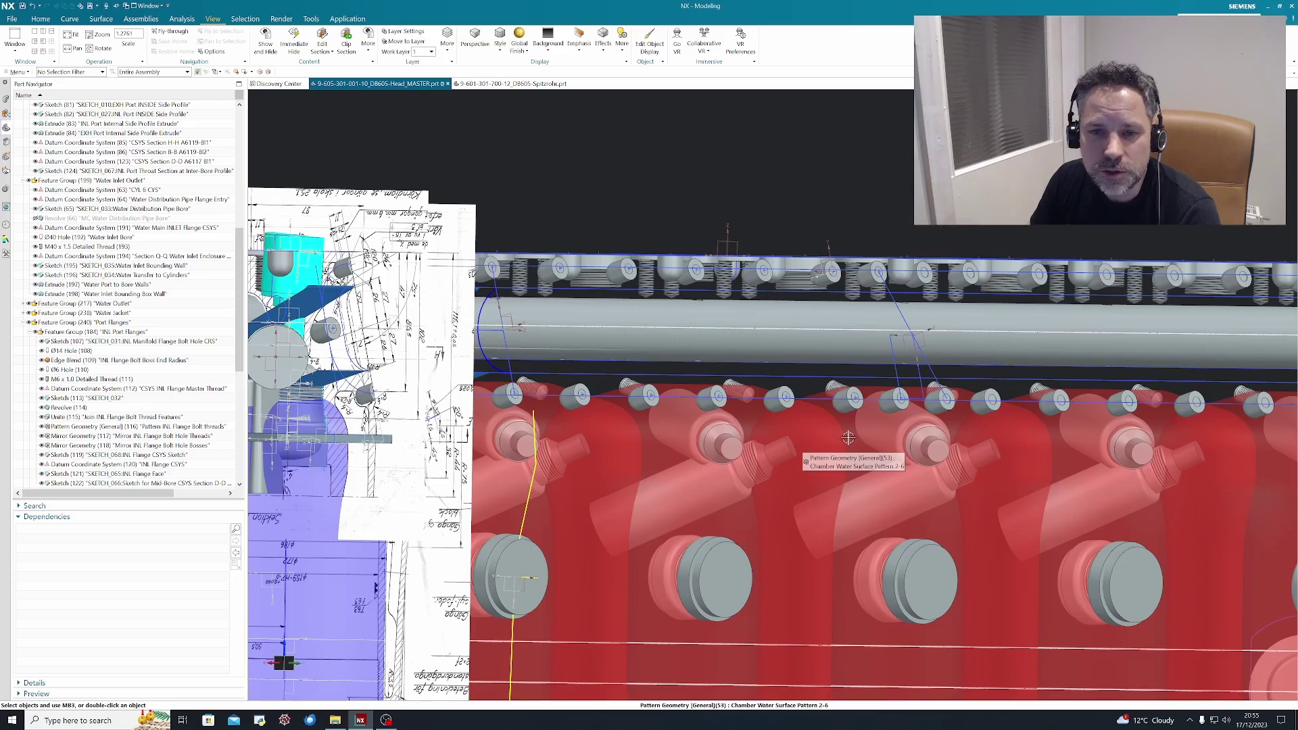
middle_drag(733, 267, 745, 292)
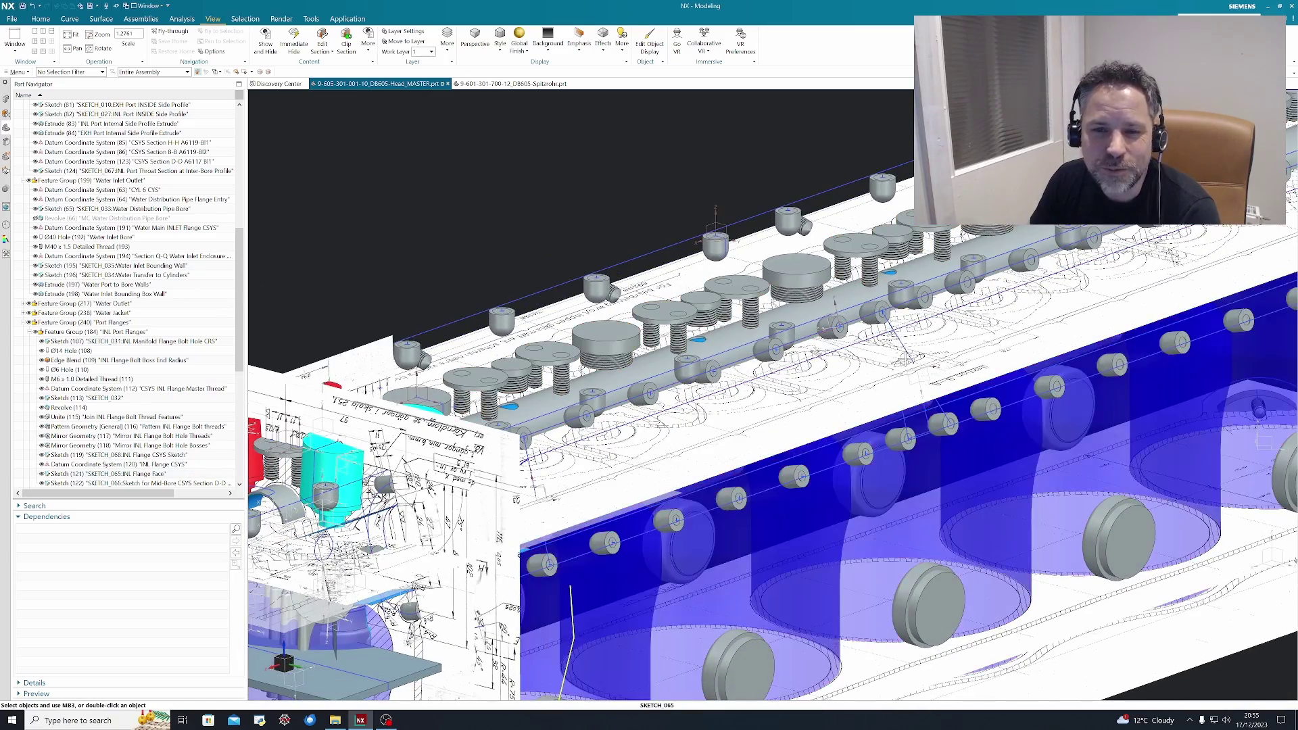
key(F8)
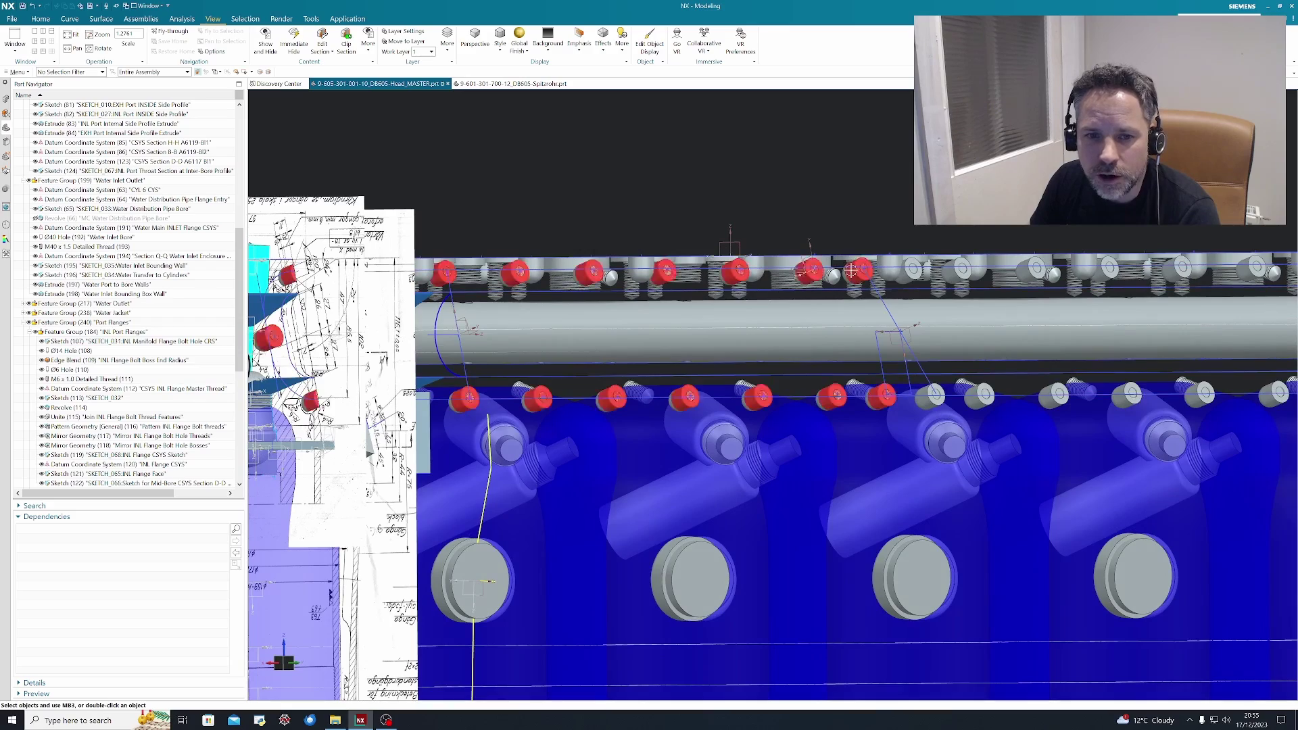
scroll(757, 247, up, 2)
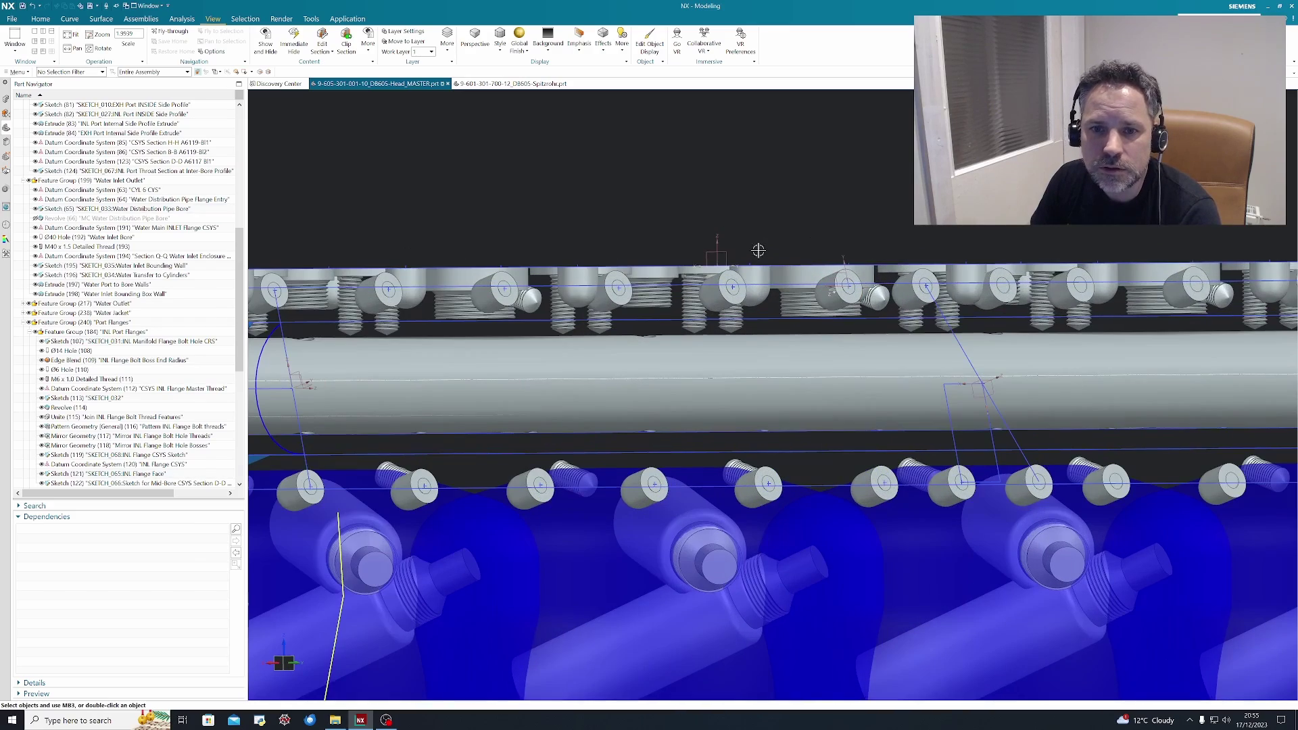
key(Home)
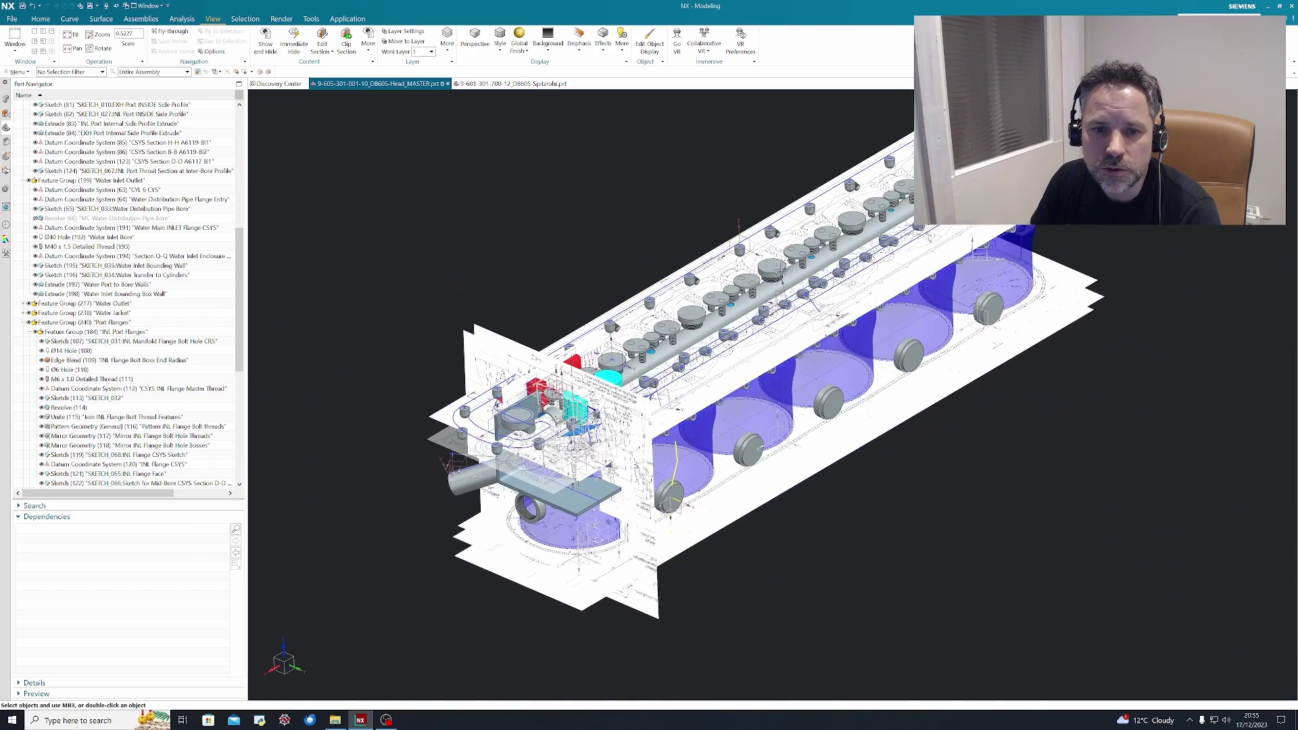
- Examine the distribution pipe's run along the complete cylinder row, from the water inlet end to its flange at the far end
scroll(781, 269, up, 2)
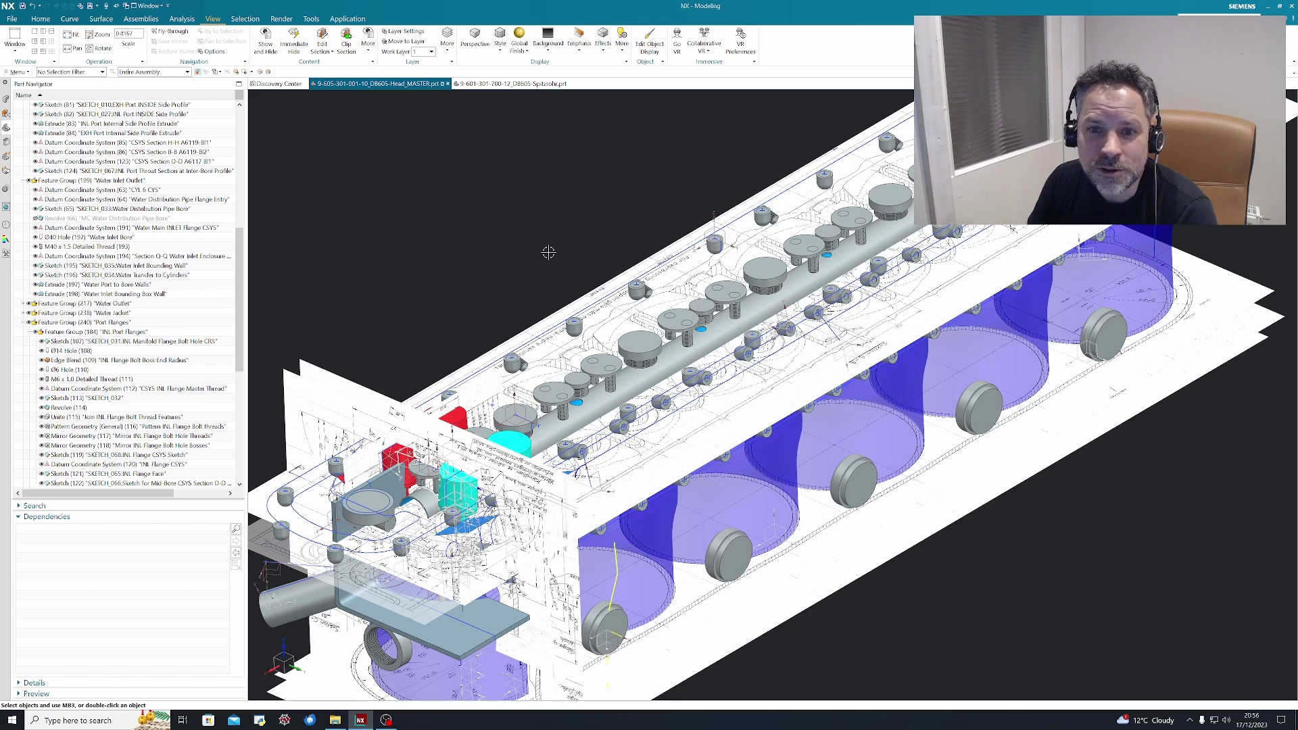
scroll(493, 368, up, 2)
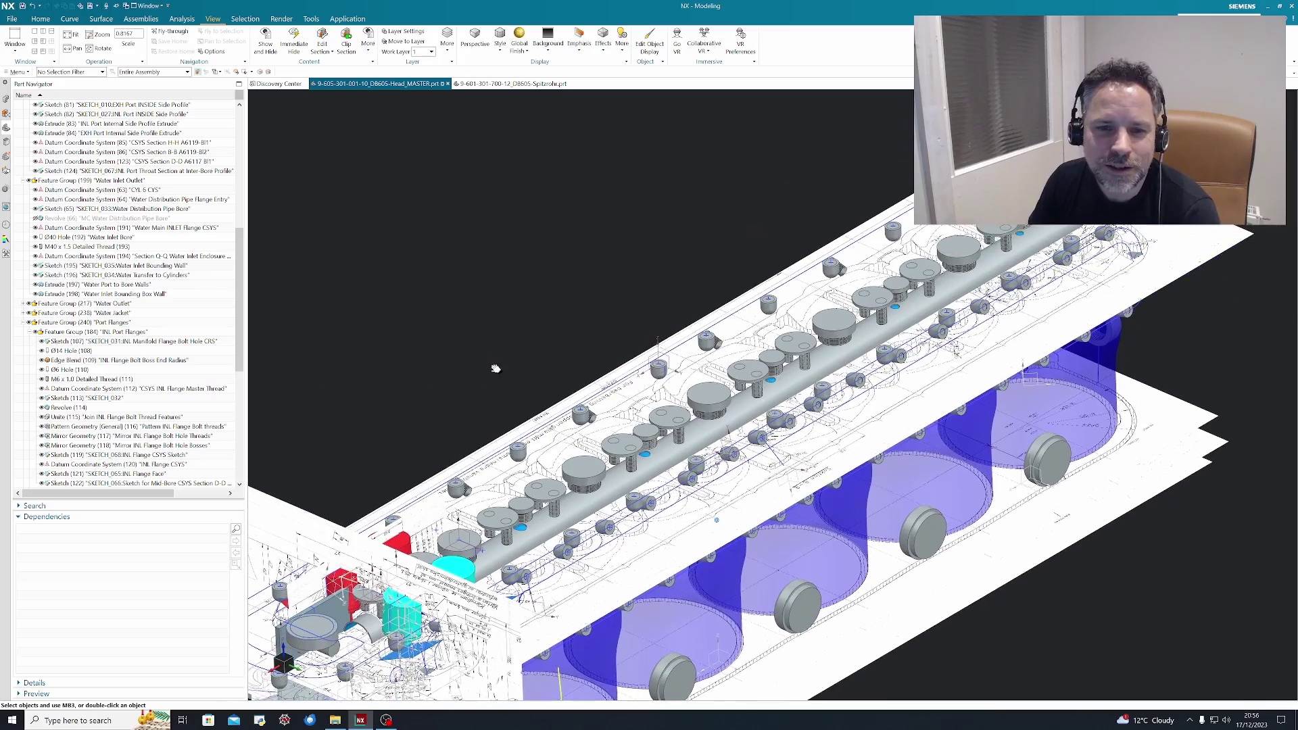
scroll(728, 384, up, 2)
mouse_move(728, 384)
middle_down()
mouse_move(700, 405)
mouse_move(718, 400)
middle_up()
scroll(556, 287, up, 5)
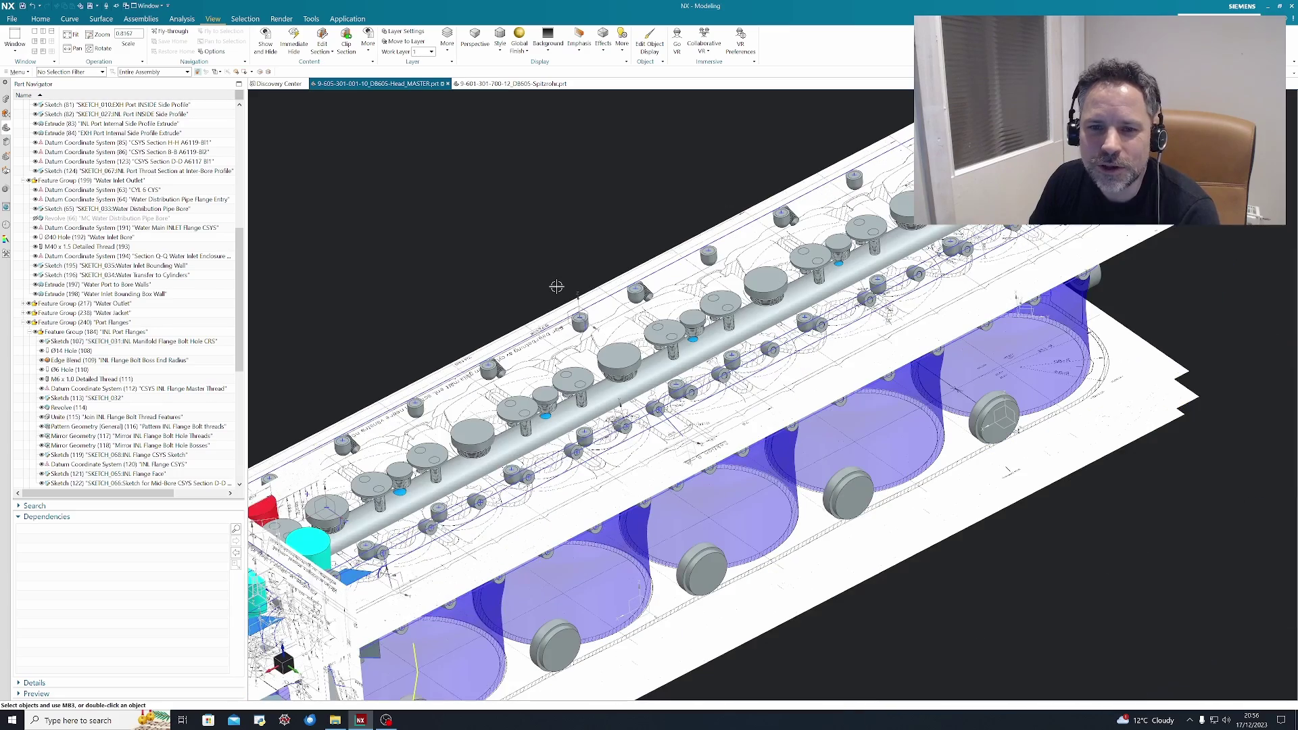
scroll(514, 371, down, 1)
scroll(857, 346, down, 3)
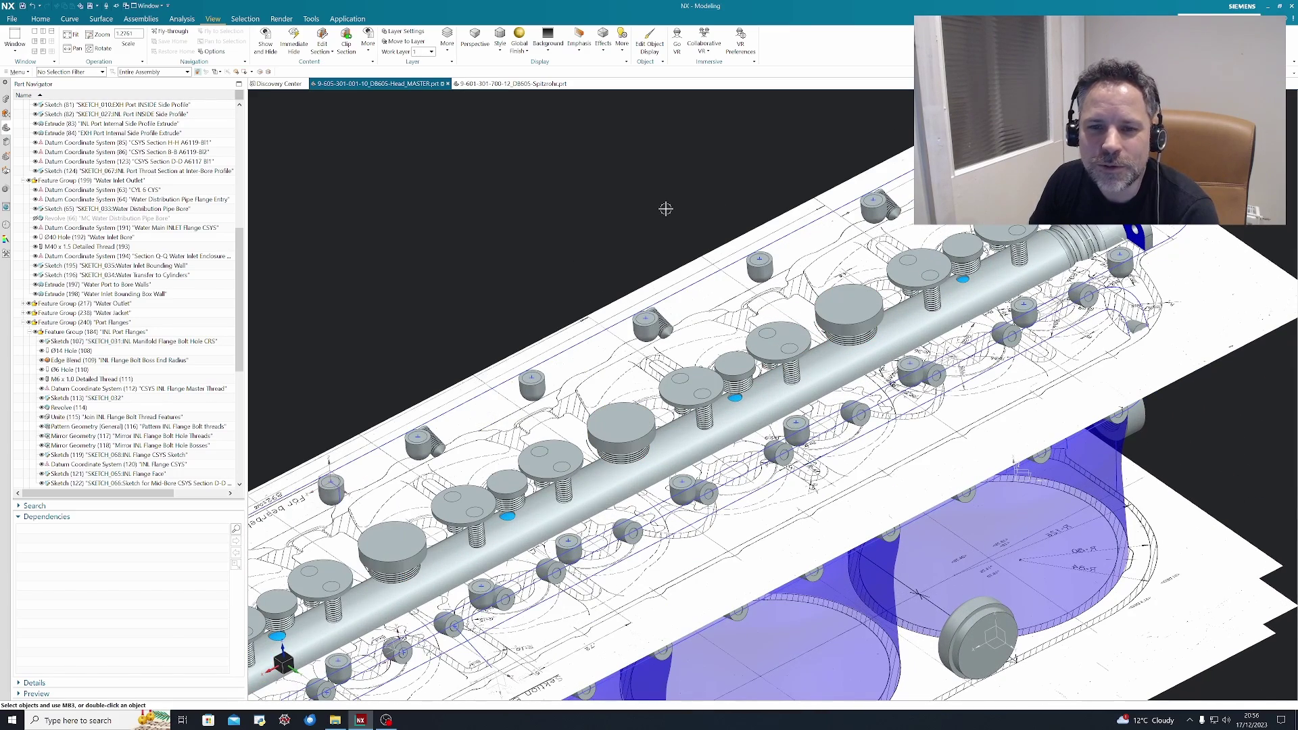
key(Home)
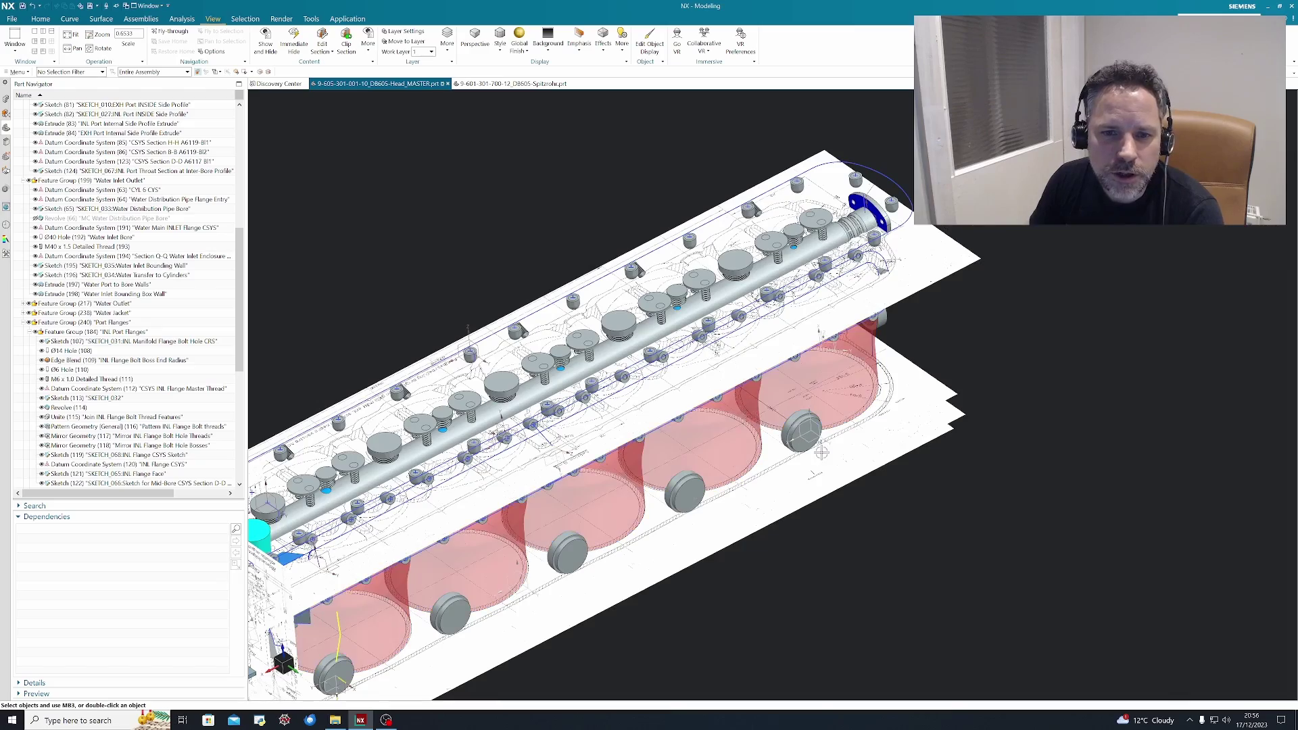
- Examine the chamber water surfaces and core plugs at the far end of the head against the stacked horizontal section drawings
middle_drag(821, 452, 870, 506)
scroll(869, 506, up, 4)
middle_drag(962, 627, 960, 615)
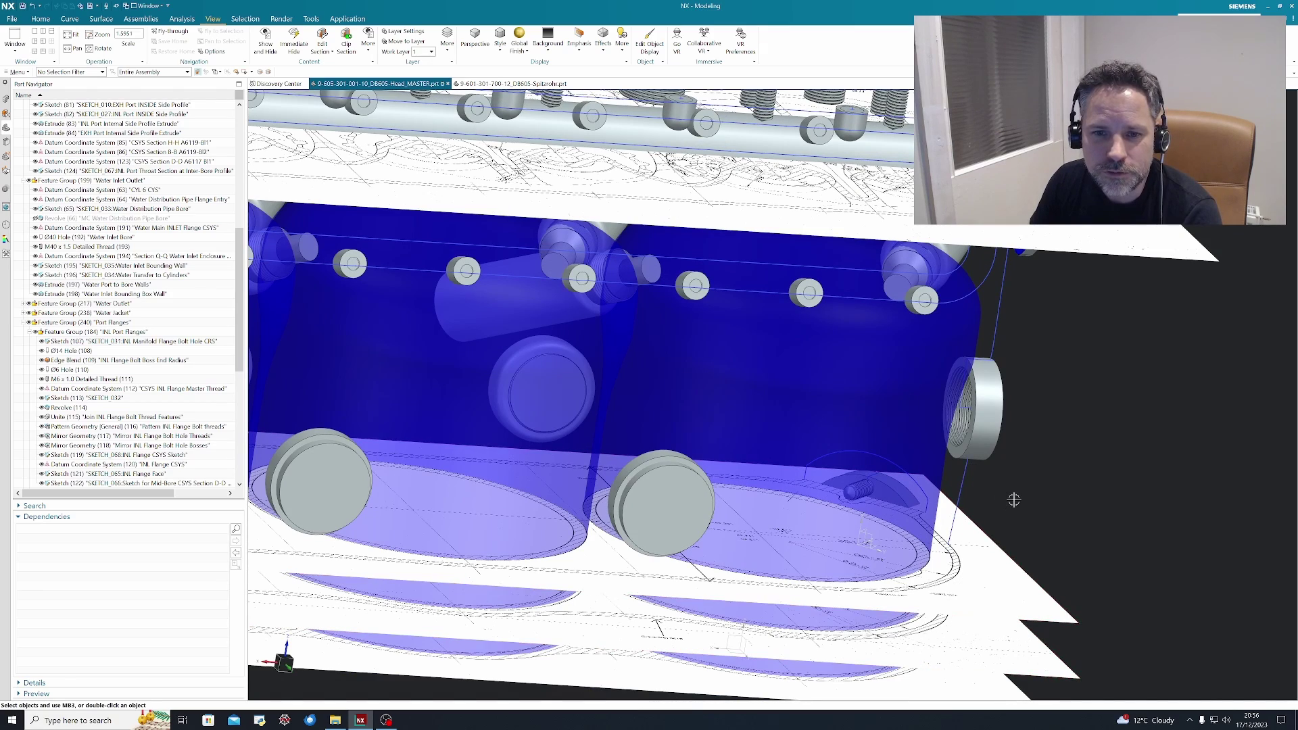
scroll(1013, 500, down, 3)
middle_drag(1014, 500, 1009, 420)
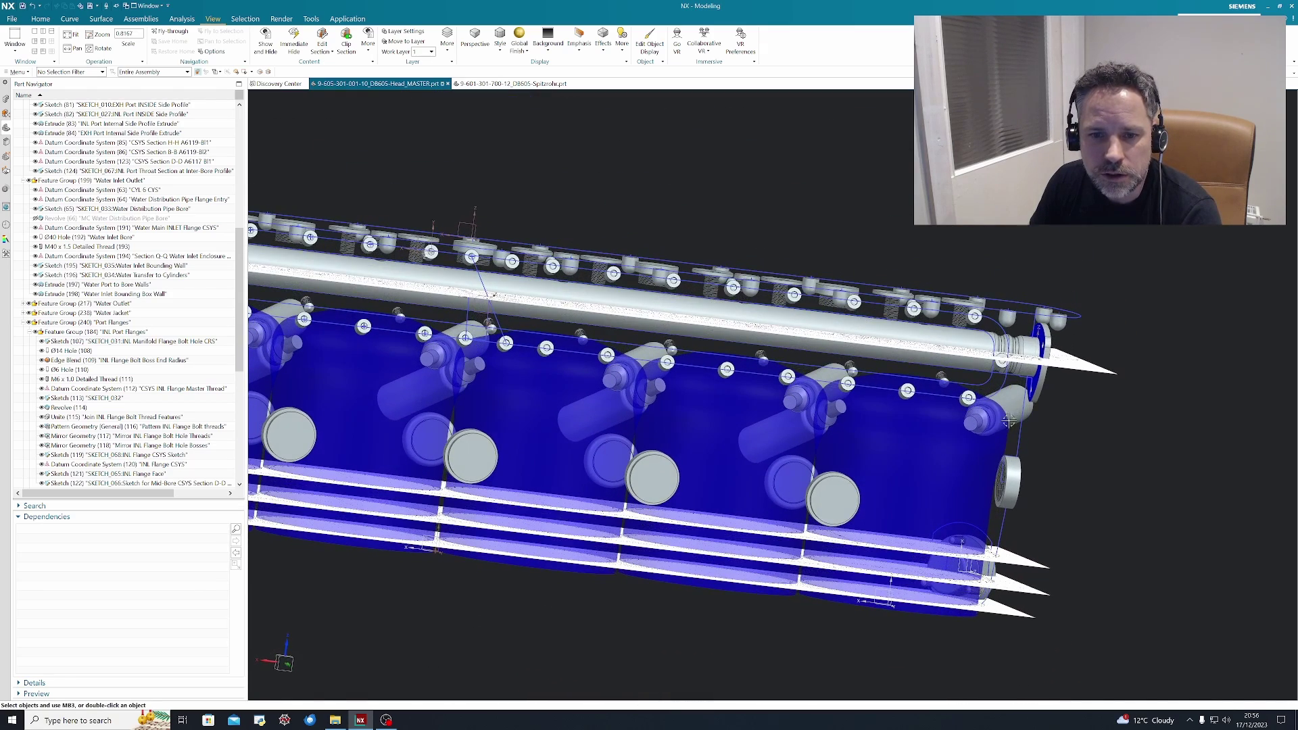
middle_drag(809, 502, 801, 399)
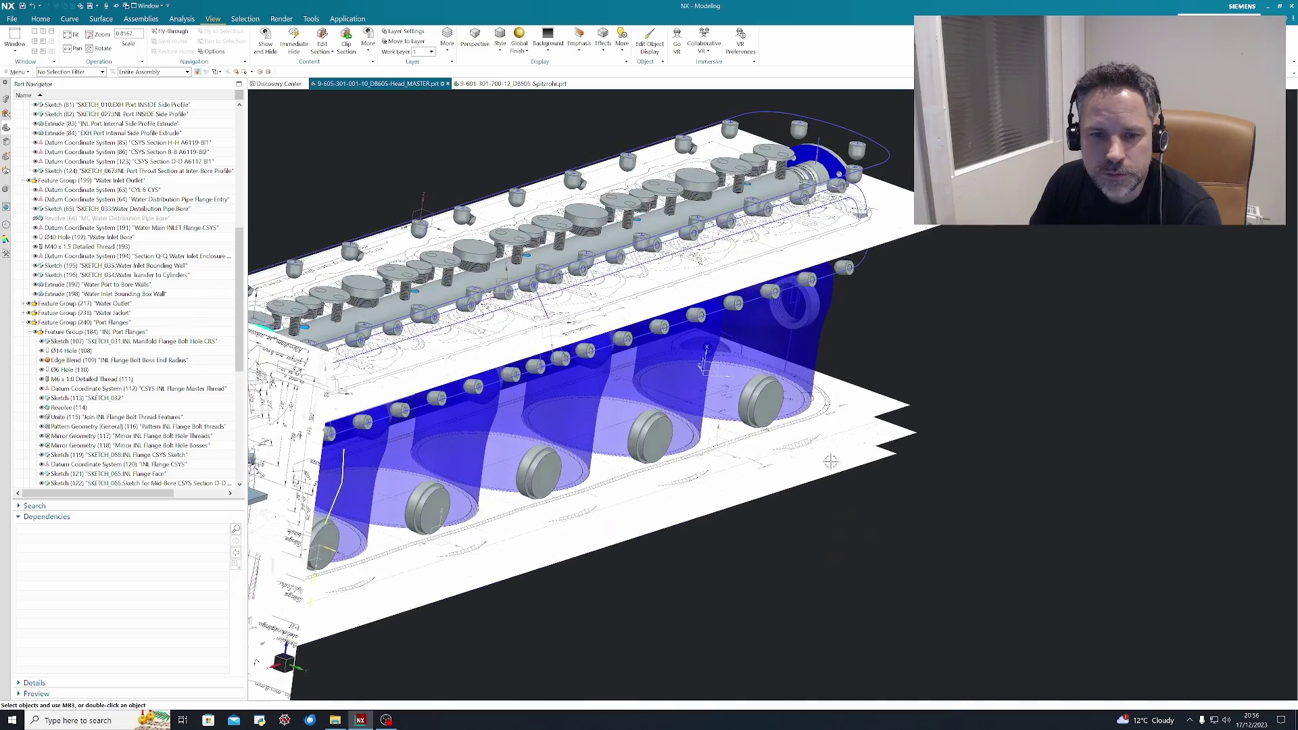
scroll(802, 396, up, 4)
scroll(804, 399, up, 2)
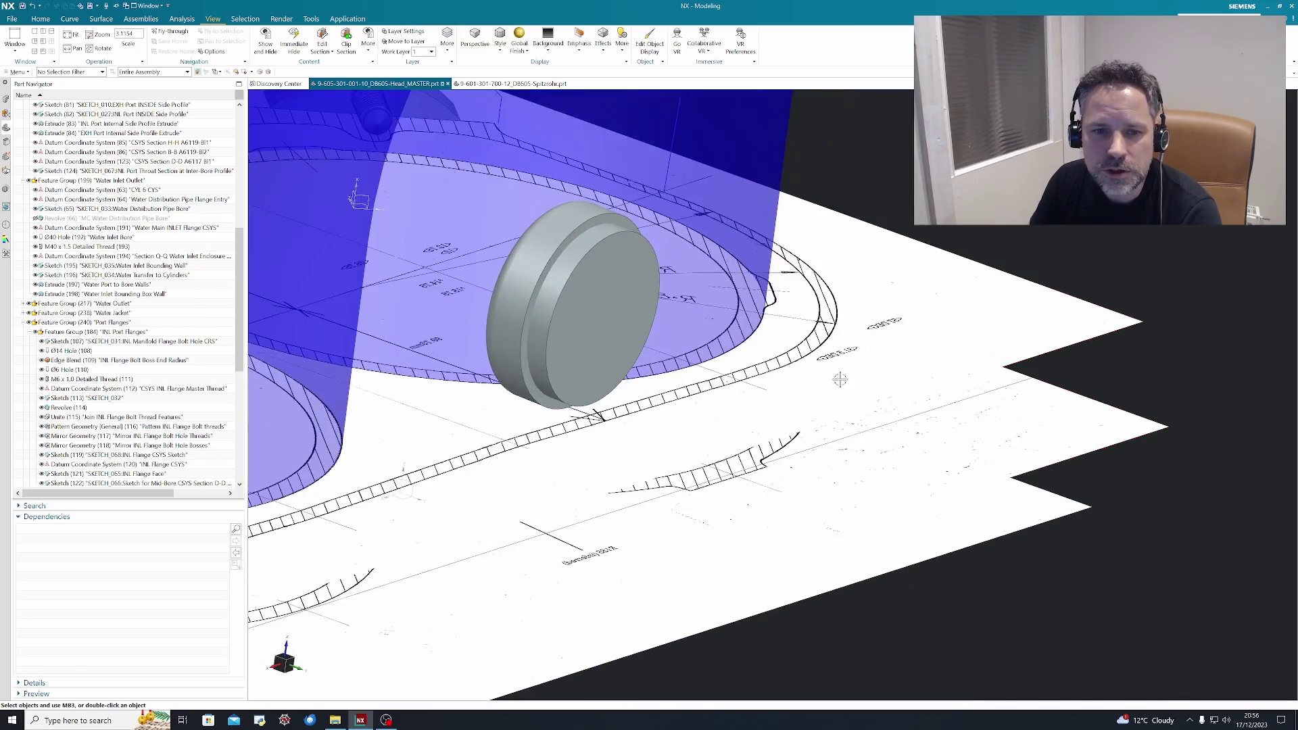
scroll(838, 411, down, 5)
scroll(838, 411, down, 3)
- Examine the cylindrical bores on the opposite side of the head and the dimensioned cross-section drawings with their red surfaces
middle_drag(839, 411, 595, 416)
scroll(1164, 501, up, 6)
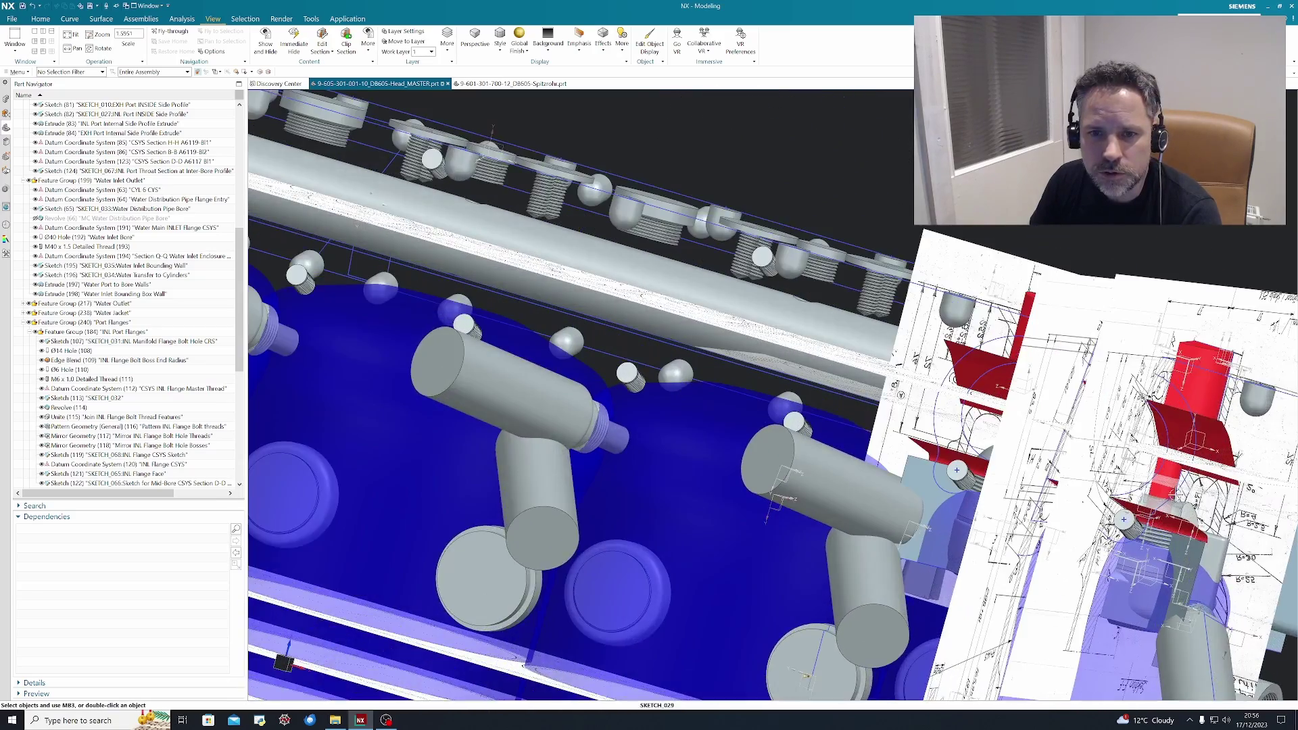
middle_drag(1164, 501, 1071, 410)
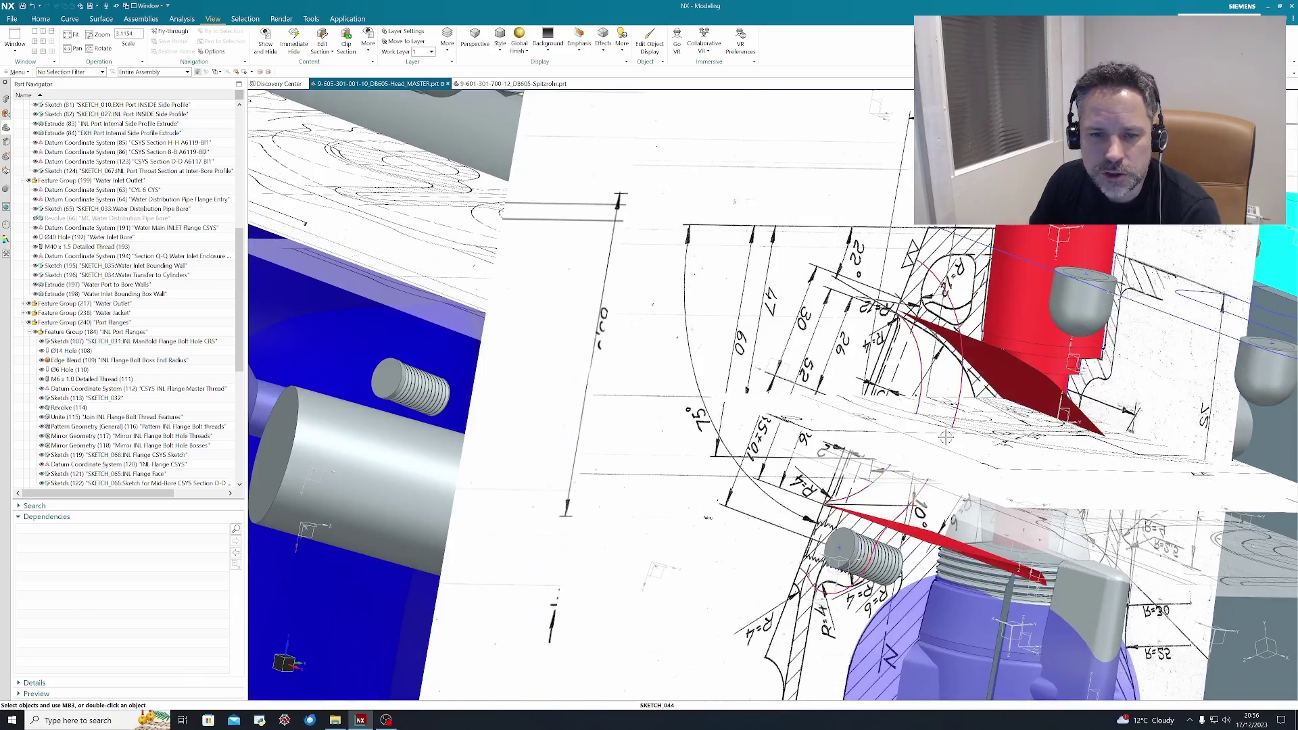
scroll(946, 432, down, 3)
middle_drag(946, 433, 872, 504)
scroll(992, 496, down, 3)
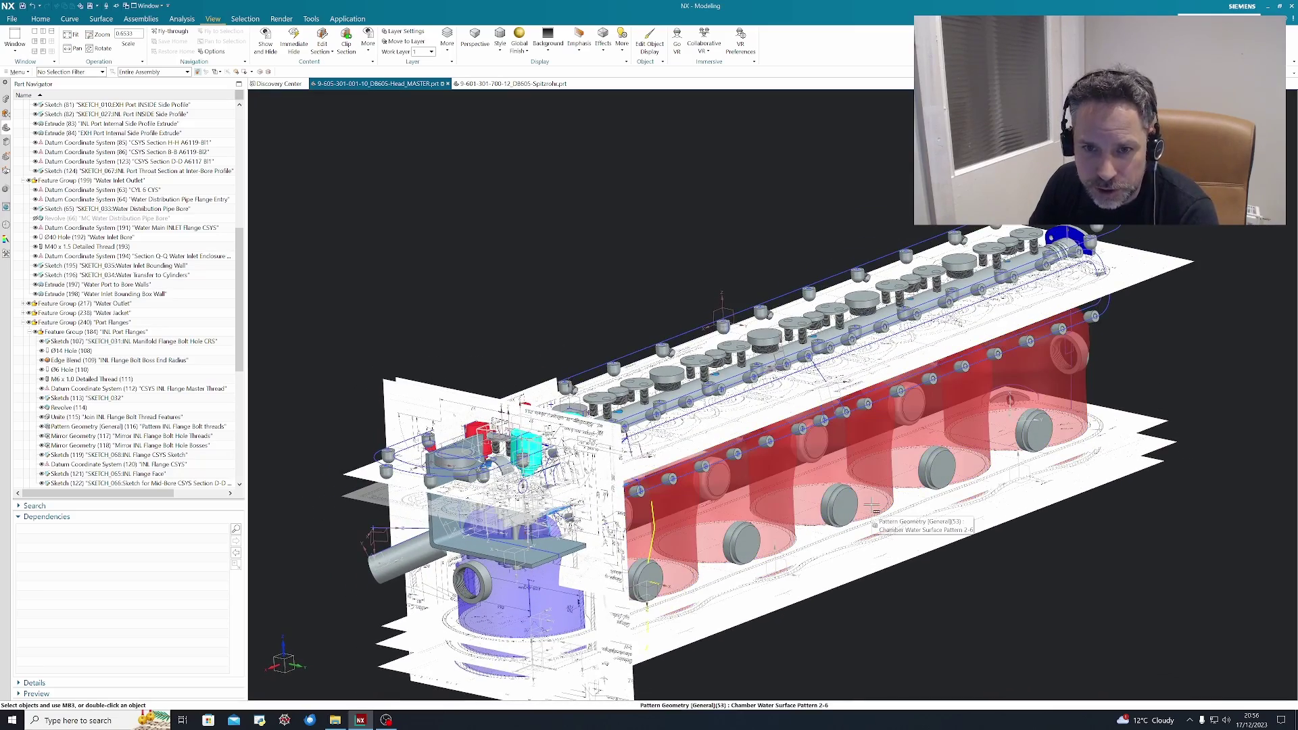
- Highlight the Spitzrohr pipe from above, clear the selection, and review the complete cylinder head with its water surfaces
middle_drag(872, 504, 1138, 435)
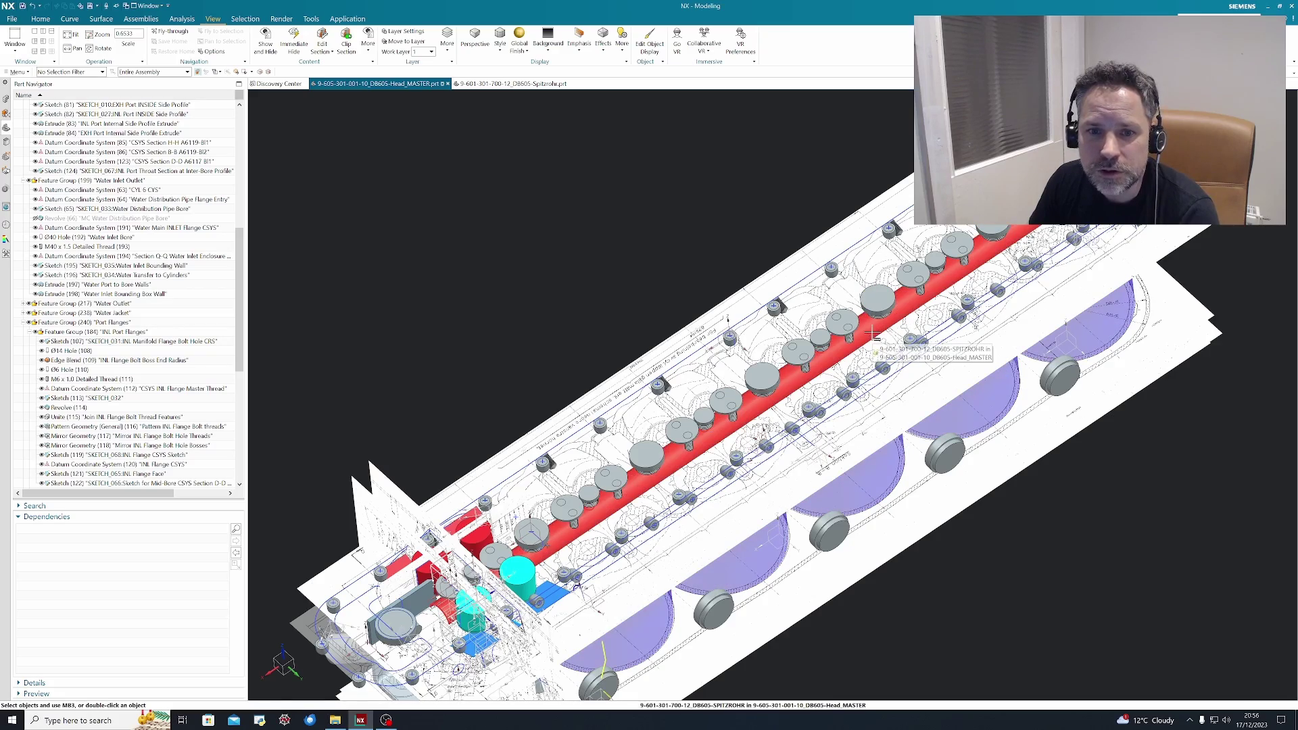
right_click(982, 384)
click(1004, 405)
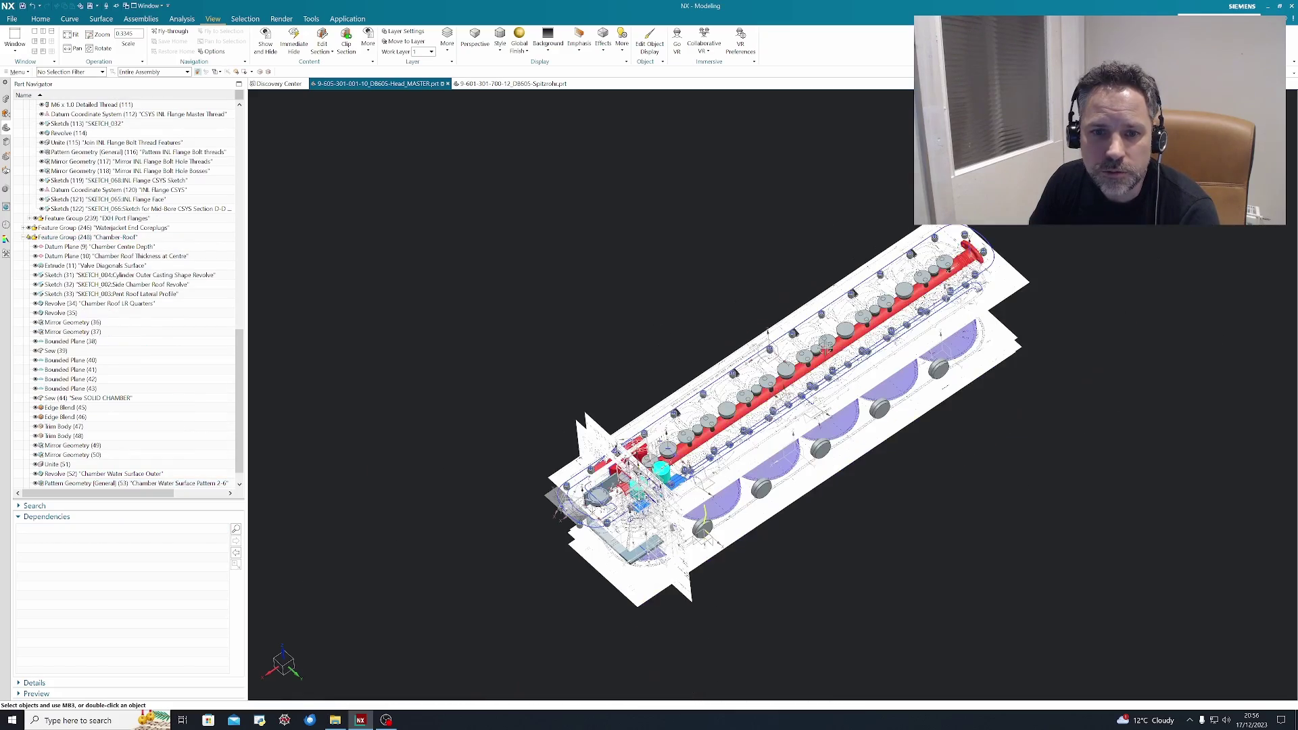
scroll(826, 349, up, 10)
click(732, 354)
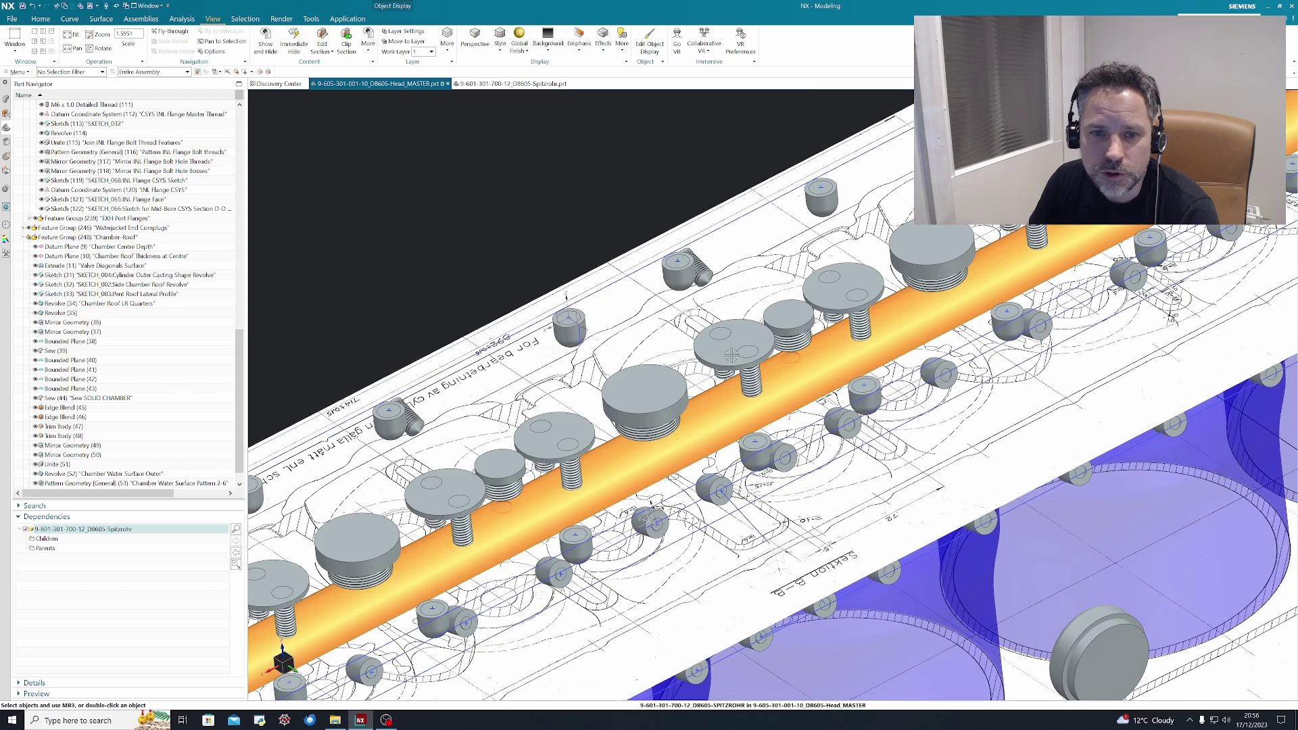
click(497, 241)
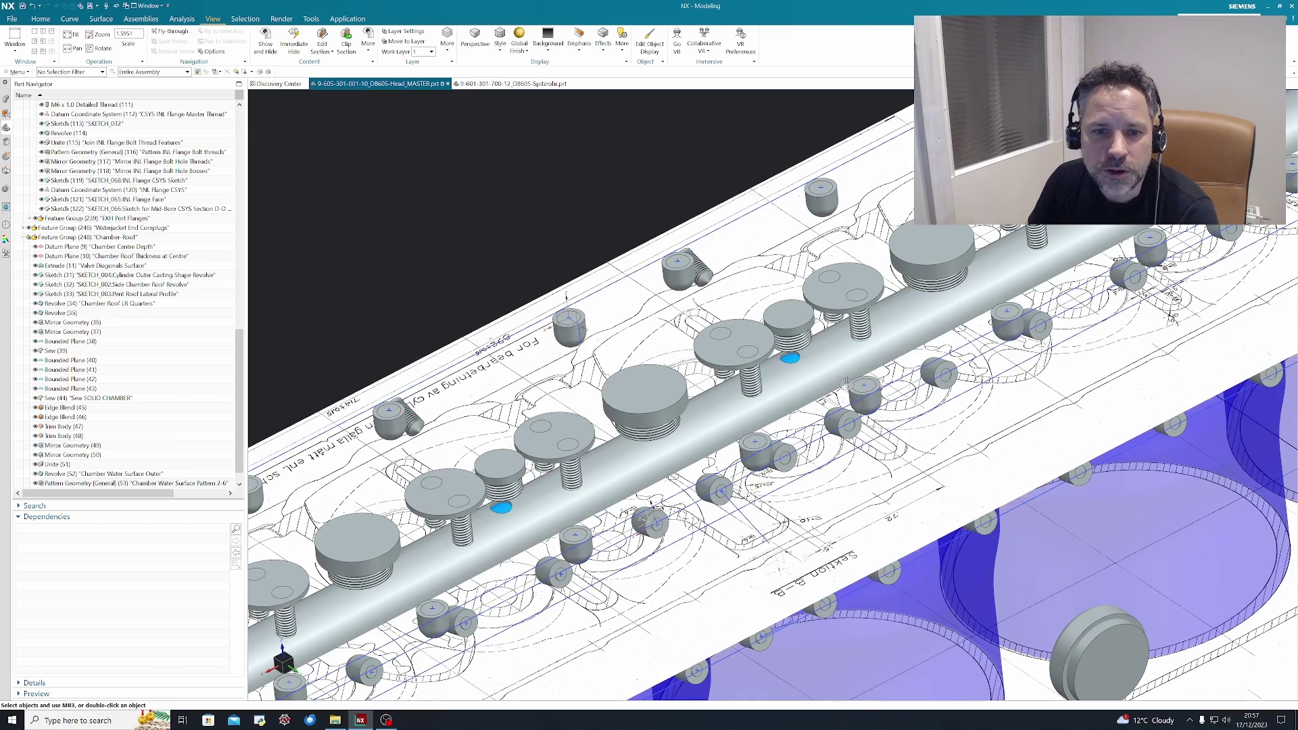
scroll(521, 211, up, 2)
scroll(529, 220, down, 4)
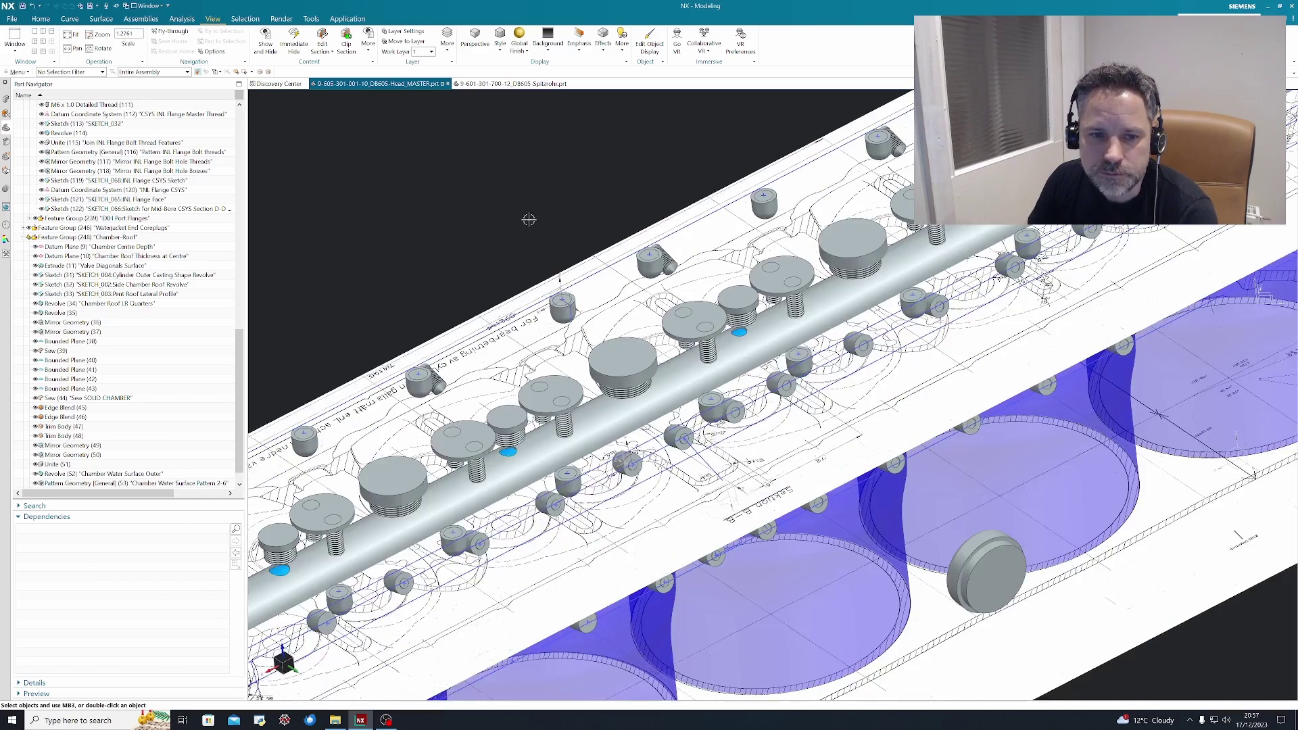
scroll(529, 219, down, 5)
shift+middle_drag(617, 365, 697, 412)
middle_drag(698, 412, 672, 355)
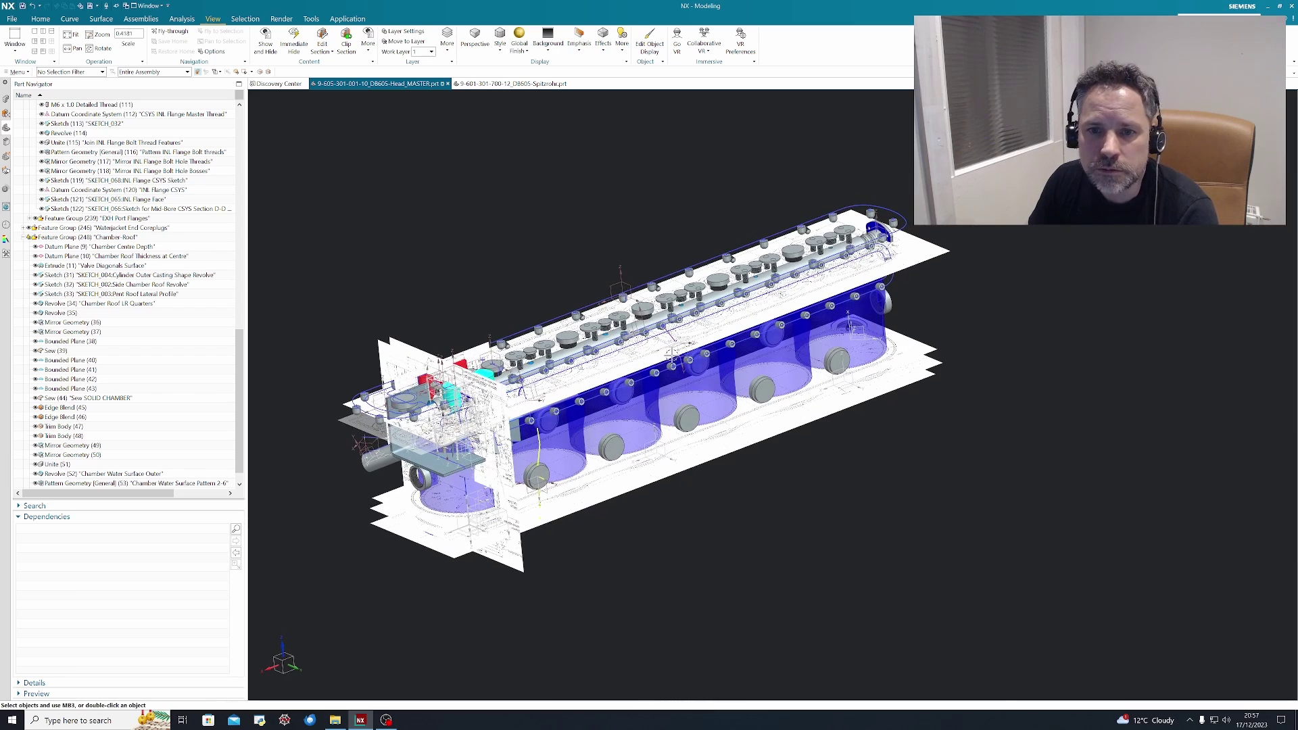